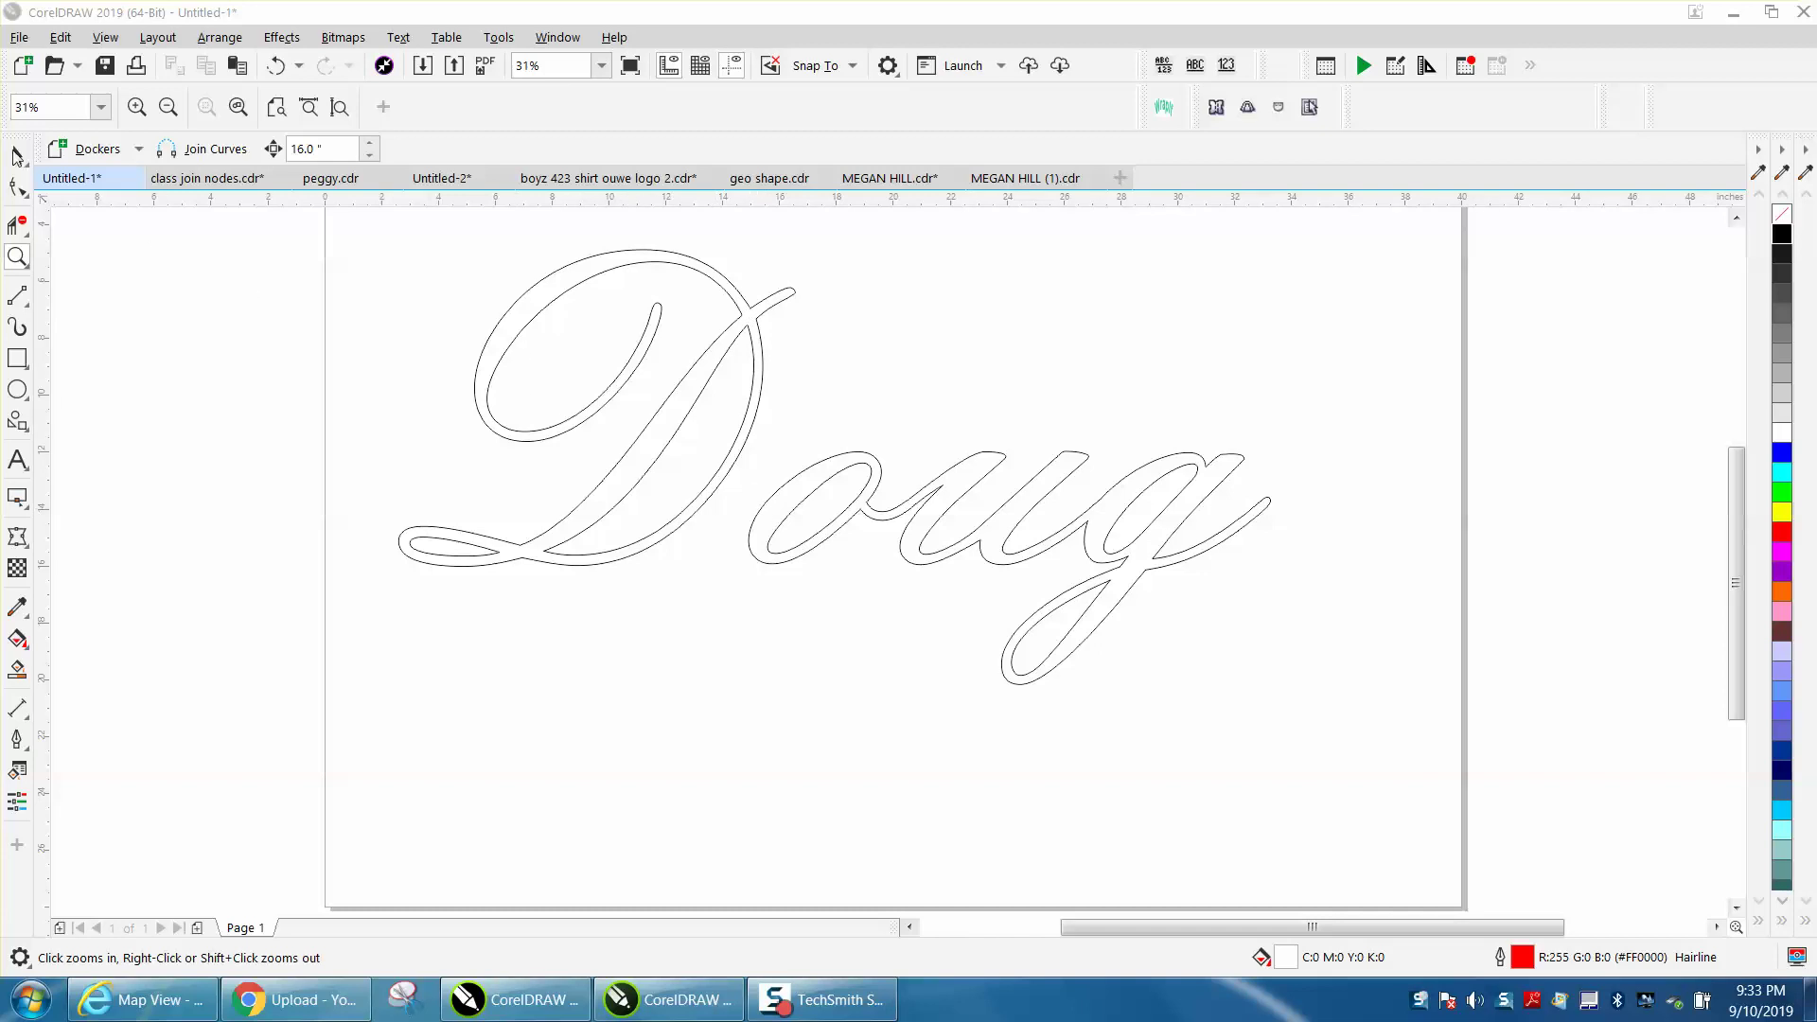
# Check the Doug letter curves, then zoom in on the word
pyautogui.click(17, 154)
pyautogui.click(627, 258)
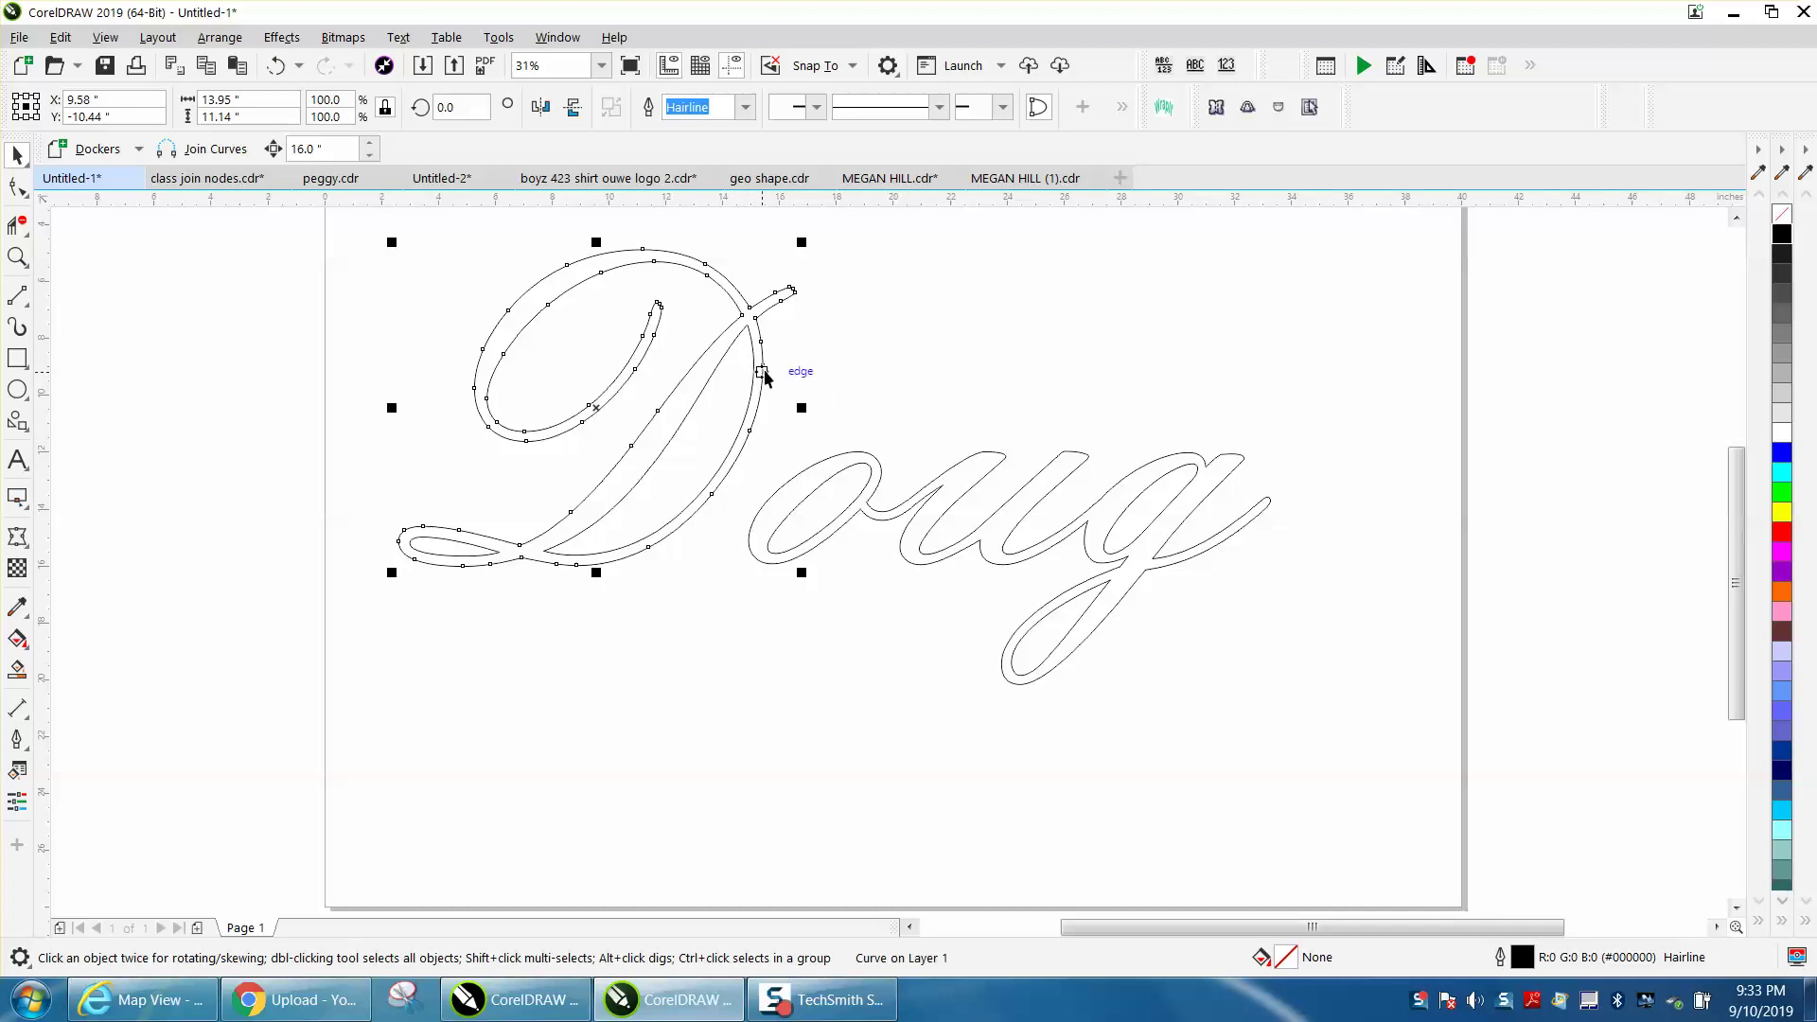
pyautogui.scroll(-2, 795, 402)
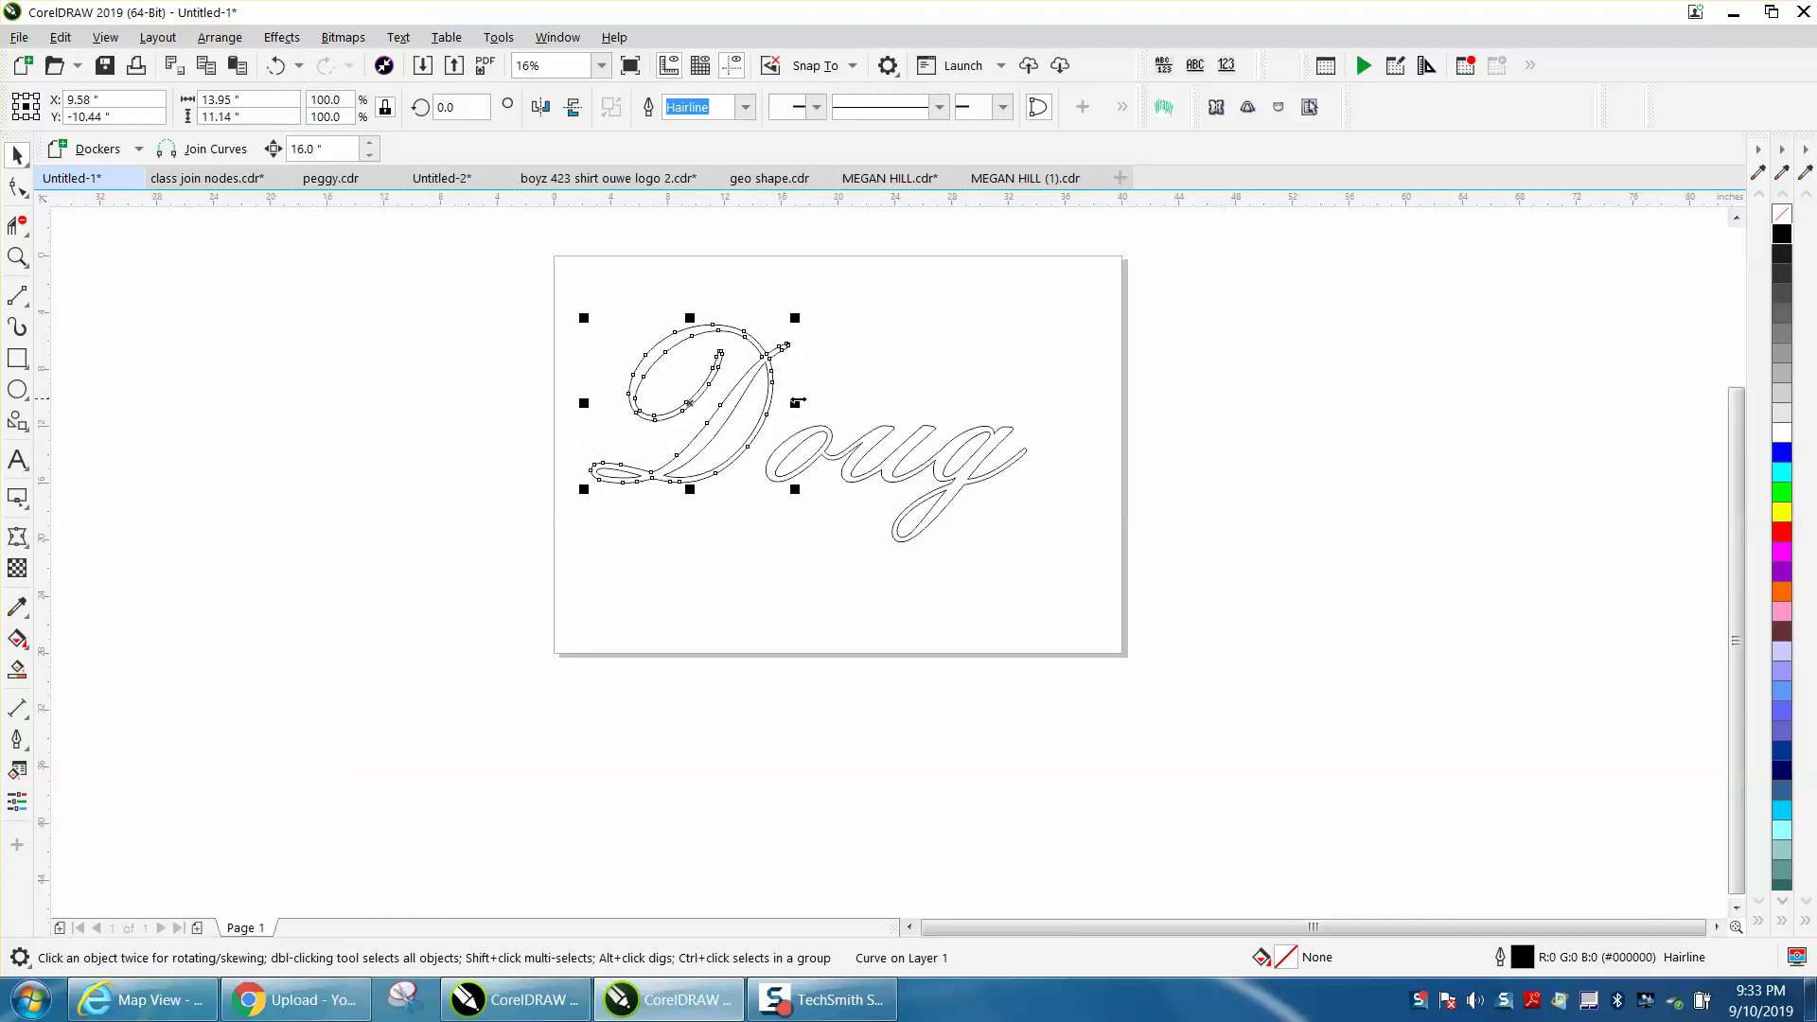
pyautogui.moveTo(581, 312); pyautogui.dragTo(1145, 595)
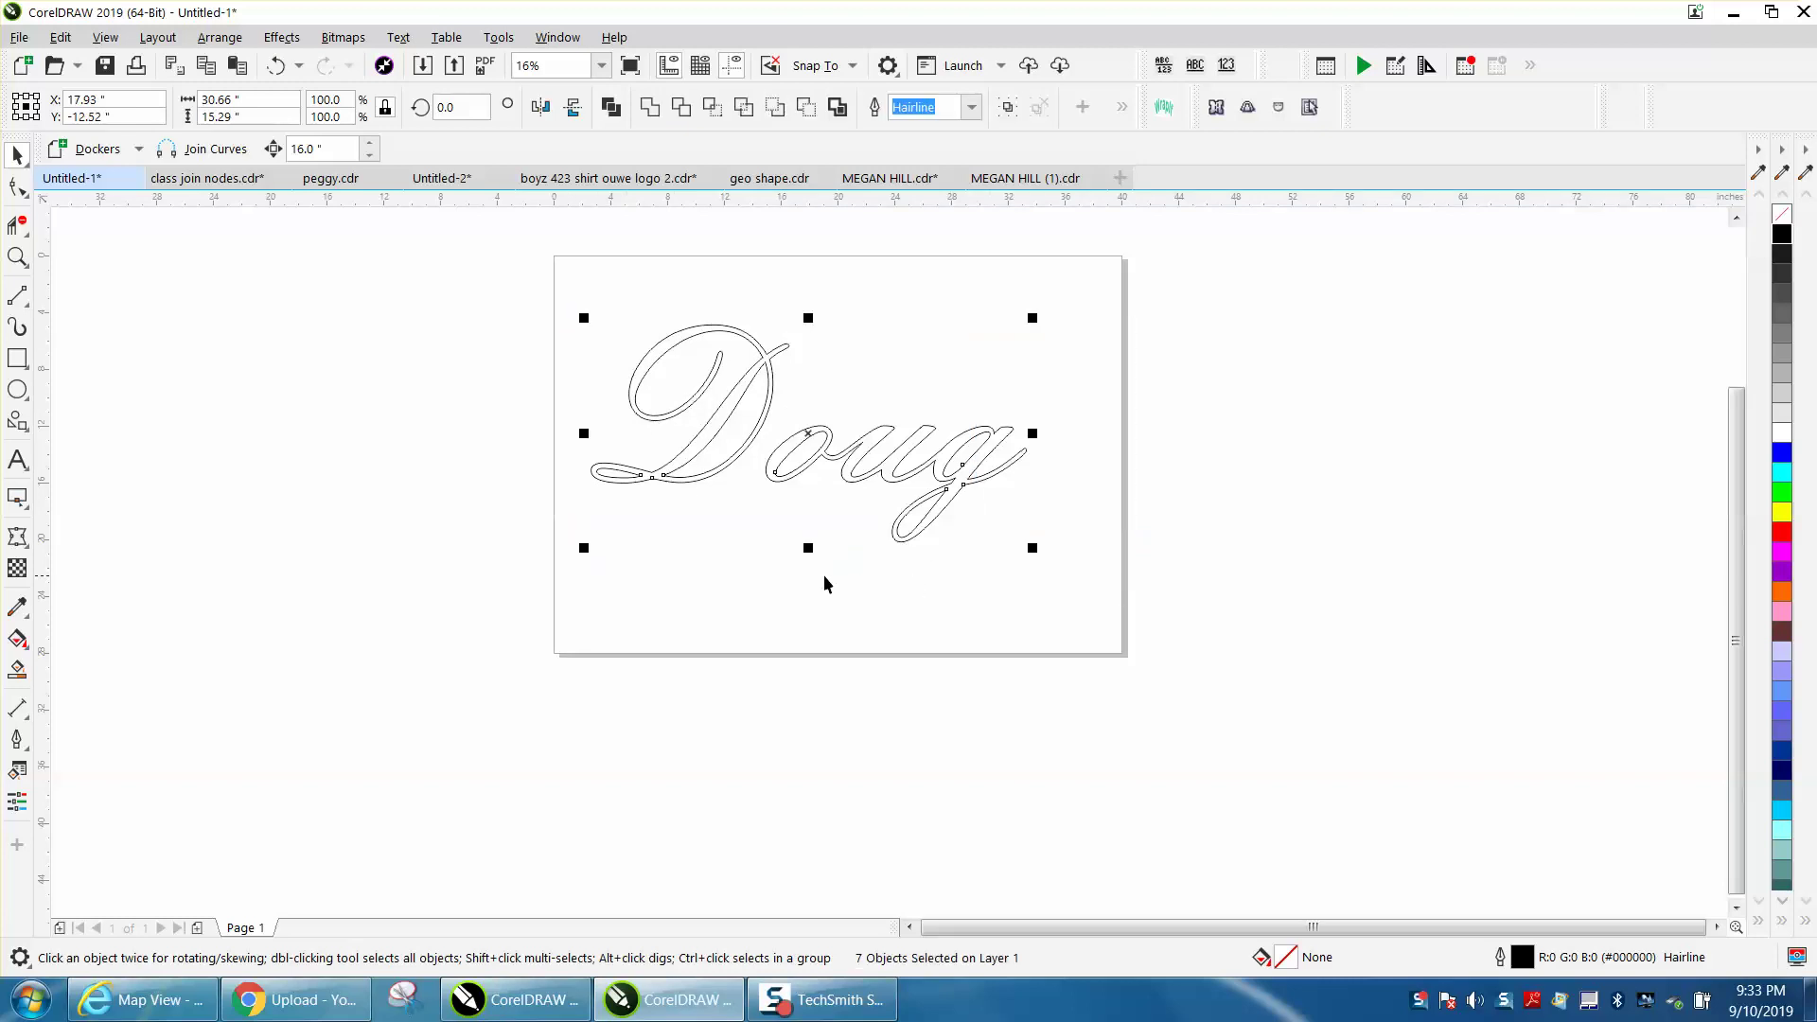
pyautogui.click(814, 526)
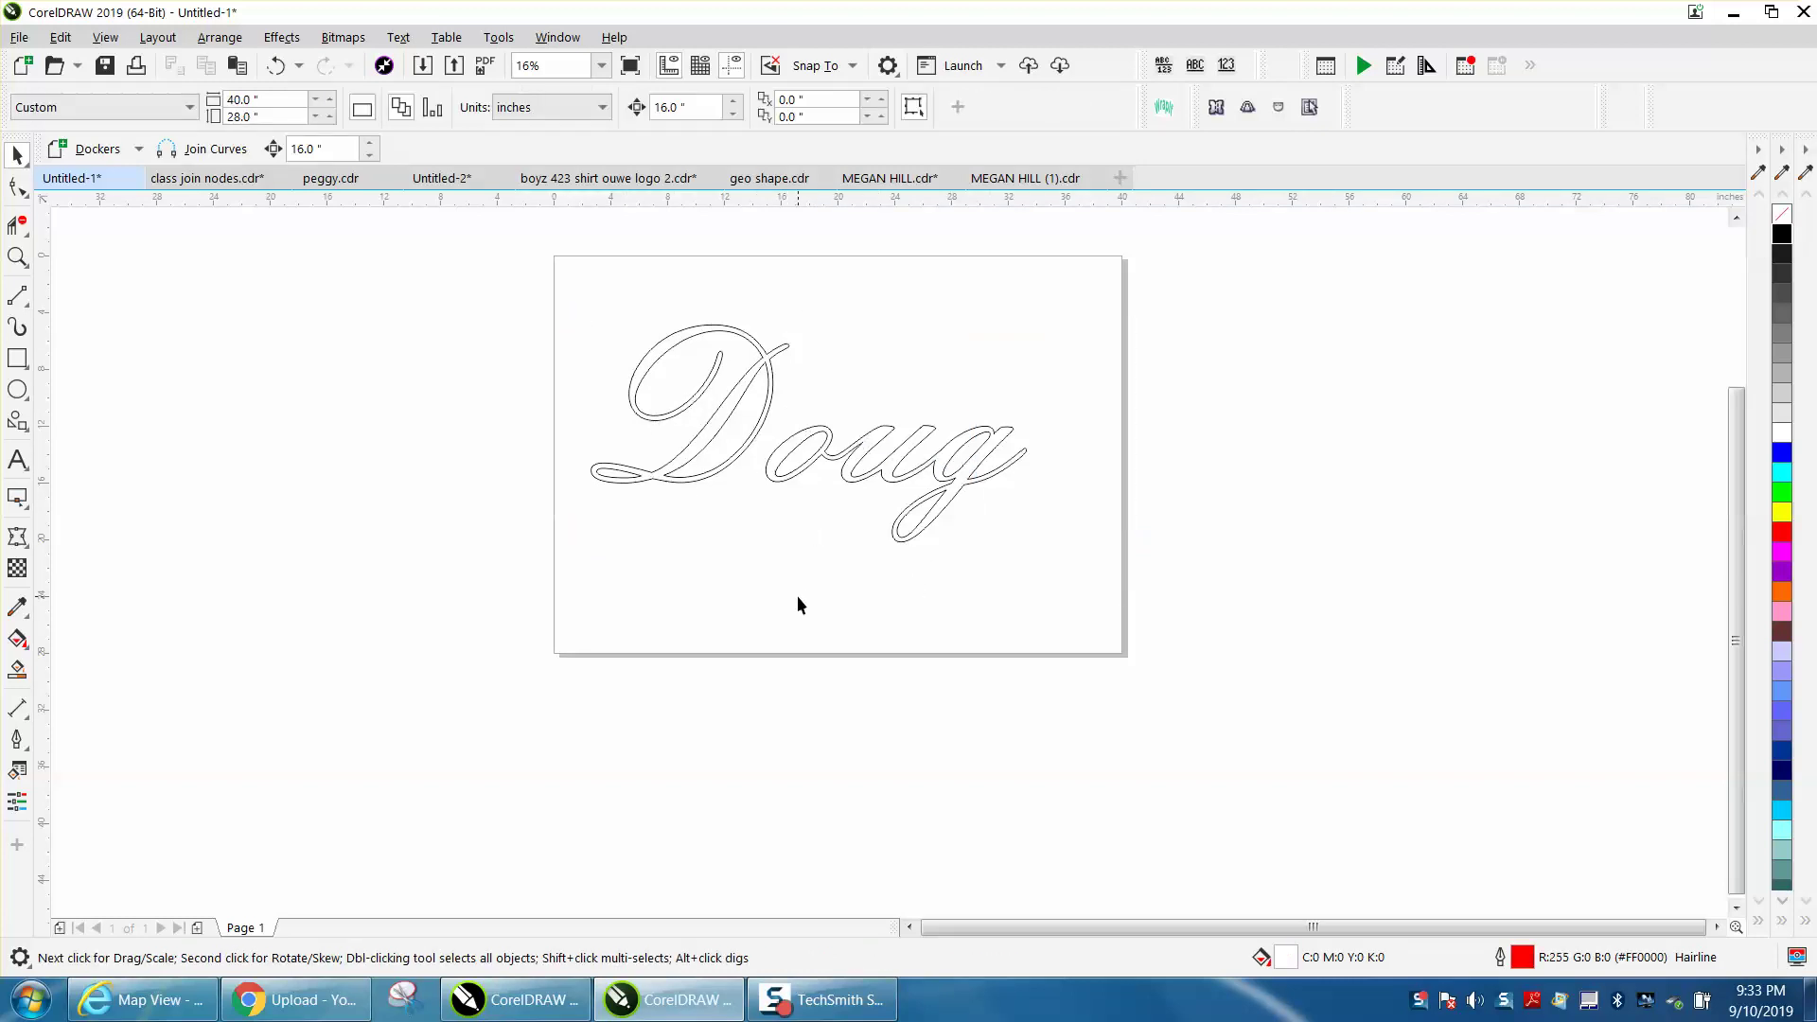
pyautogui.click(17, 257)
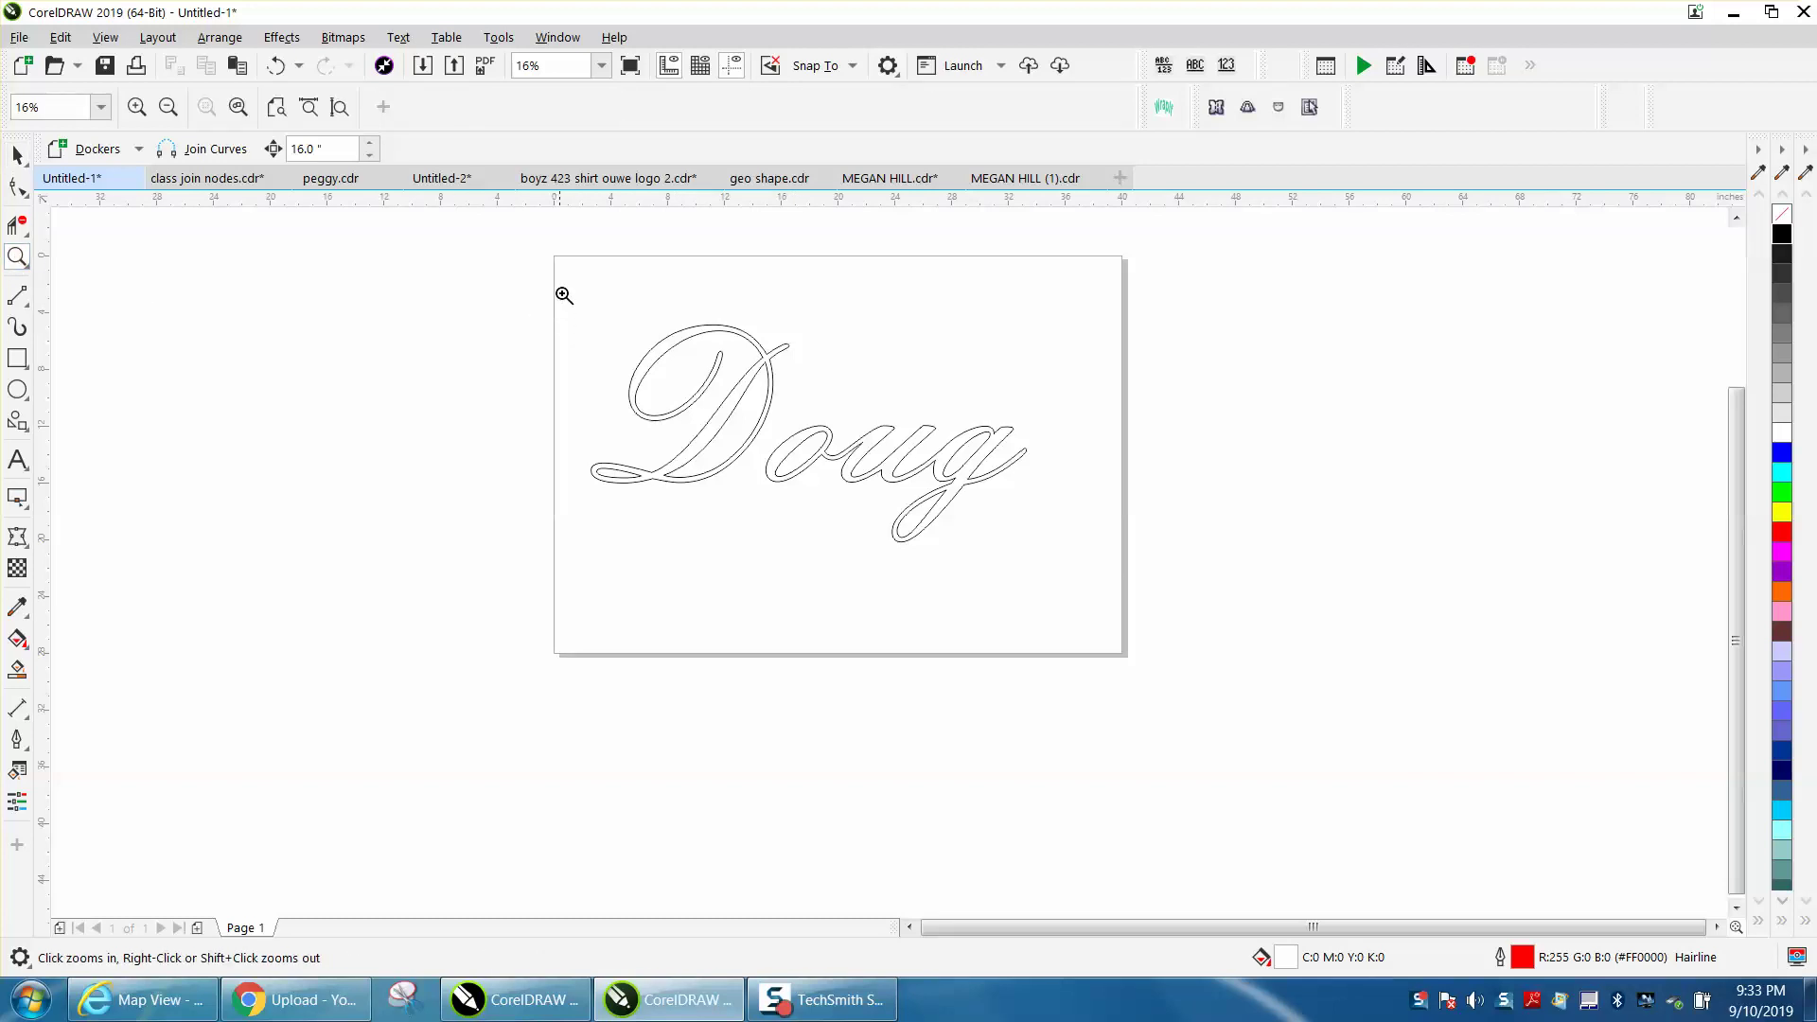
pyautogui.moveTo(564, 292); pyautogui.dragTo(1268, 771)
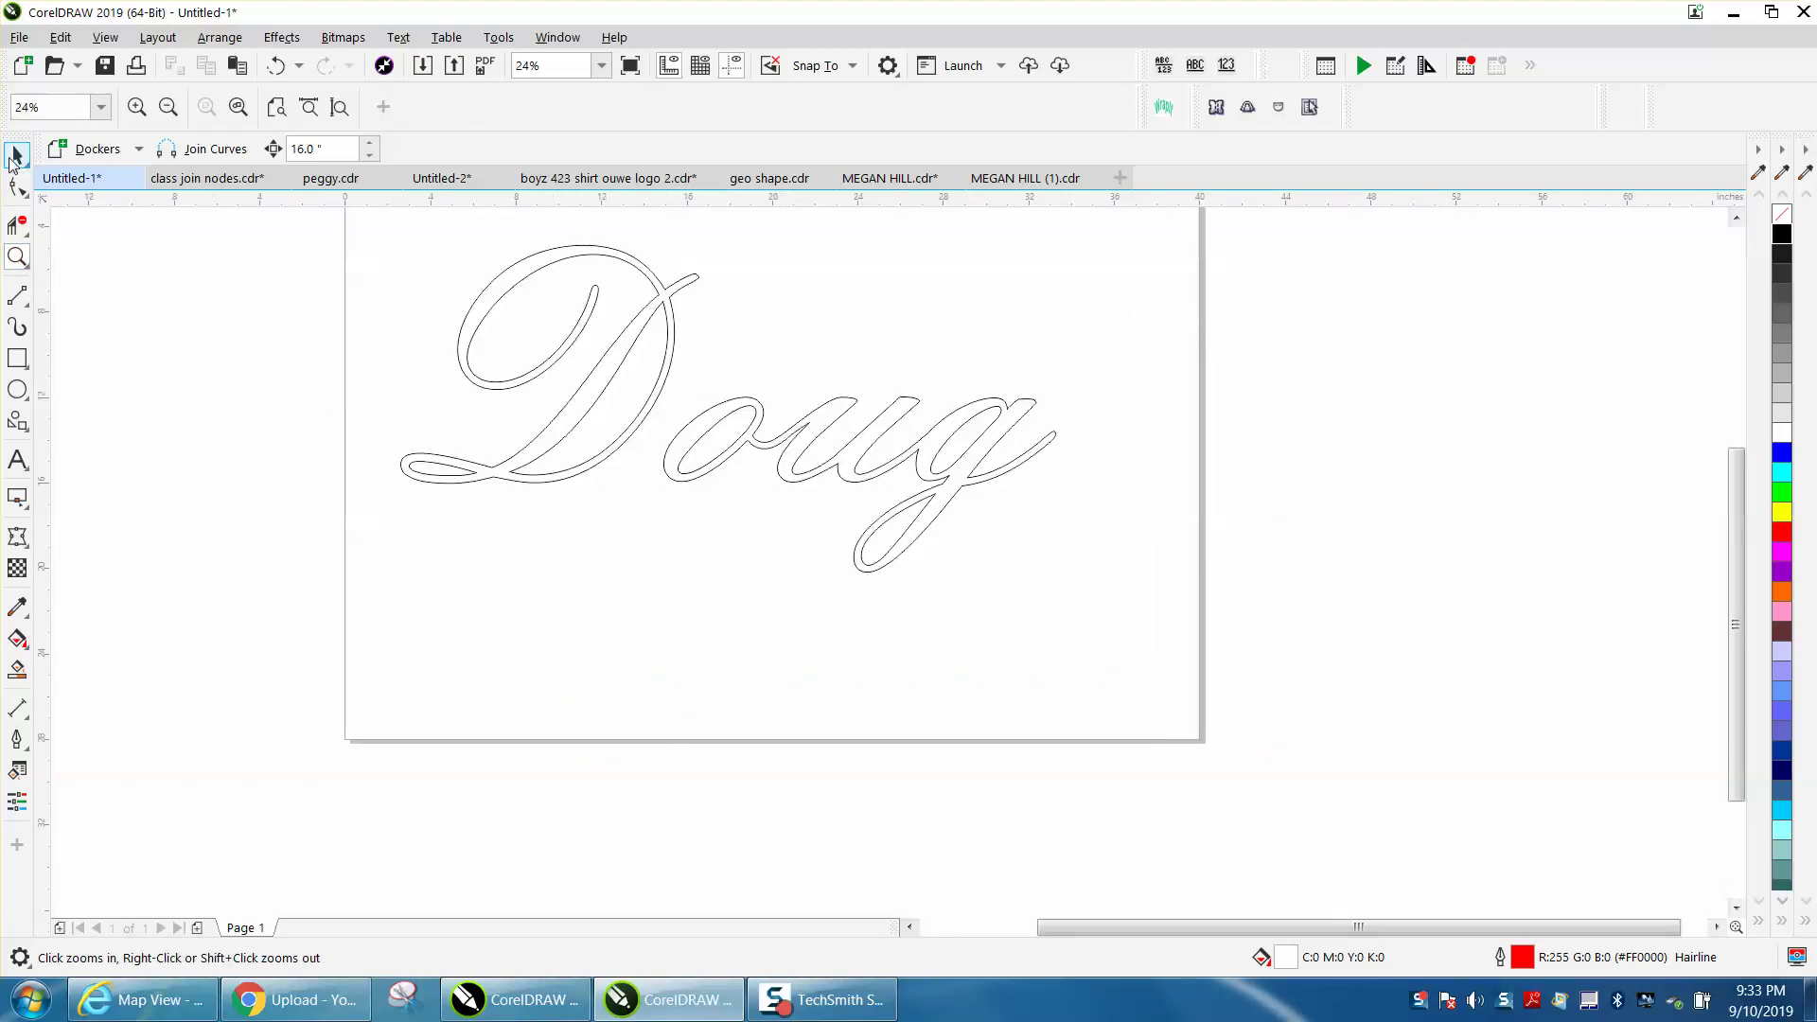
pyautogui.click(17, 154)
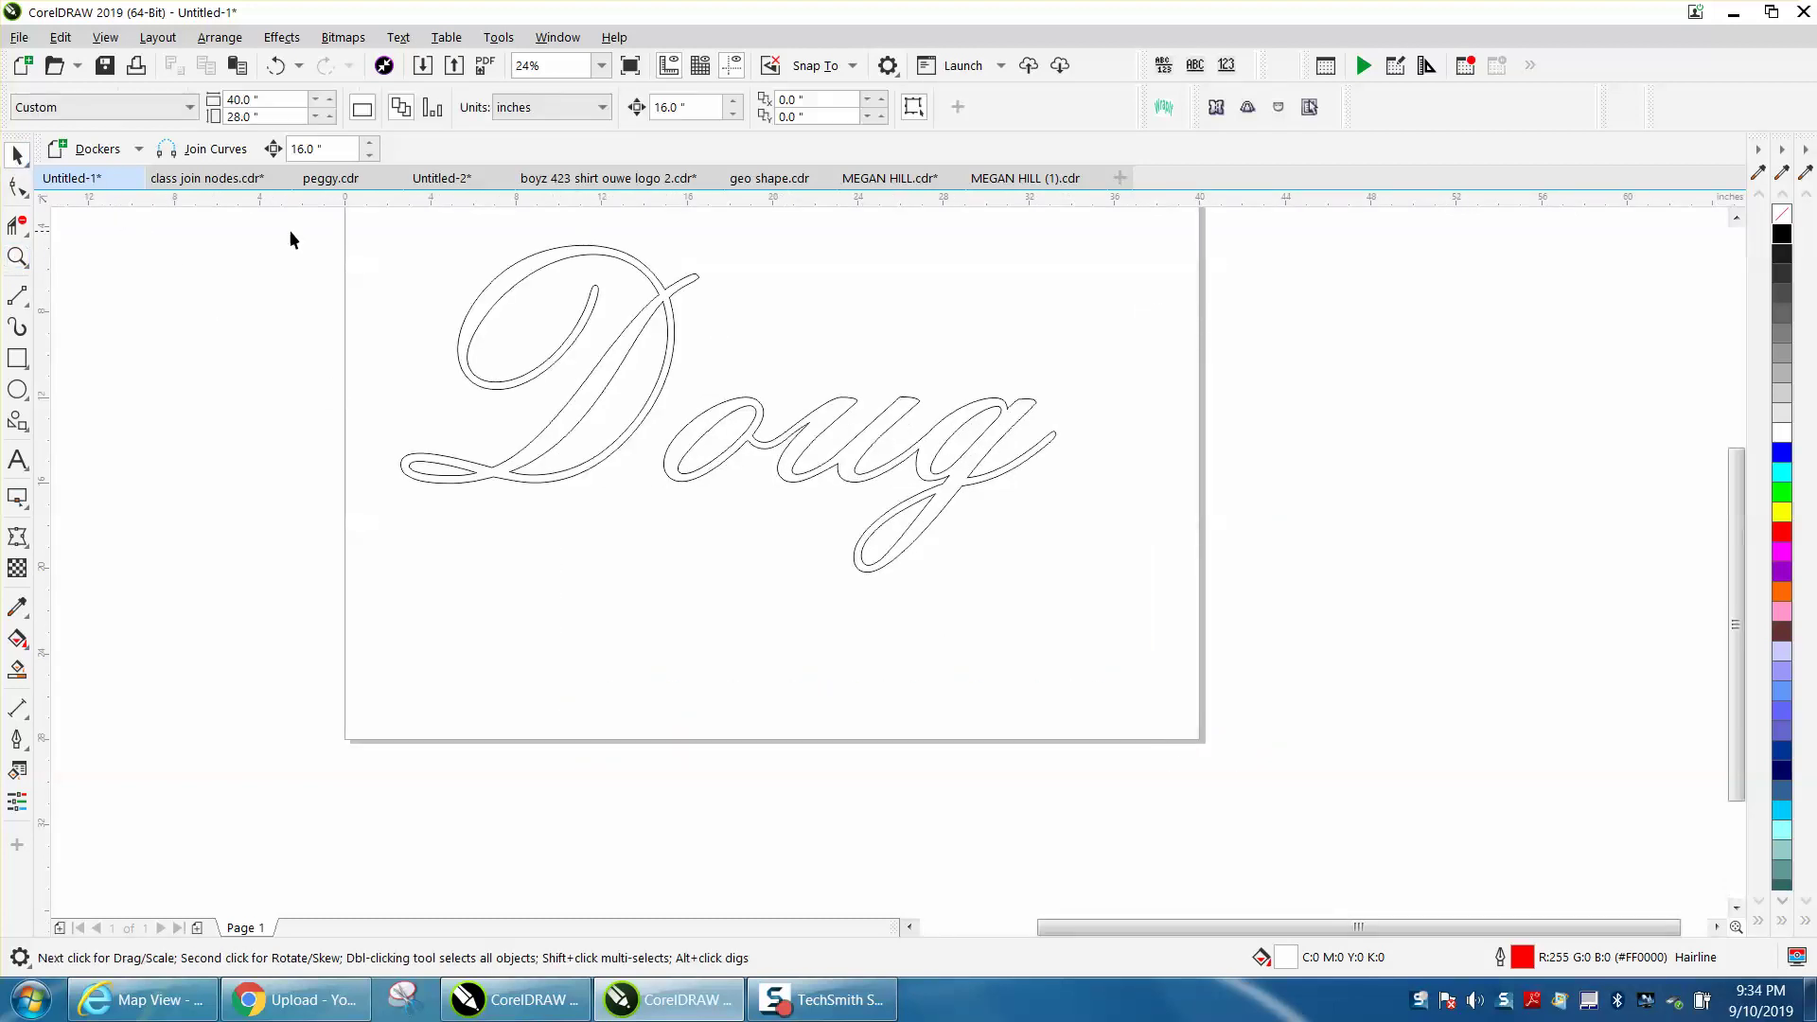
# Move the D's inner stroke 16 inches down below the page
pyautogui.click(639, 335)
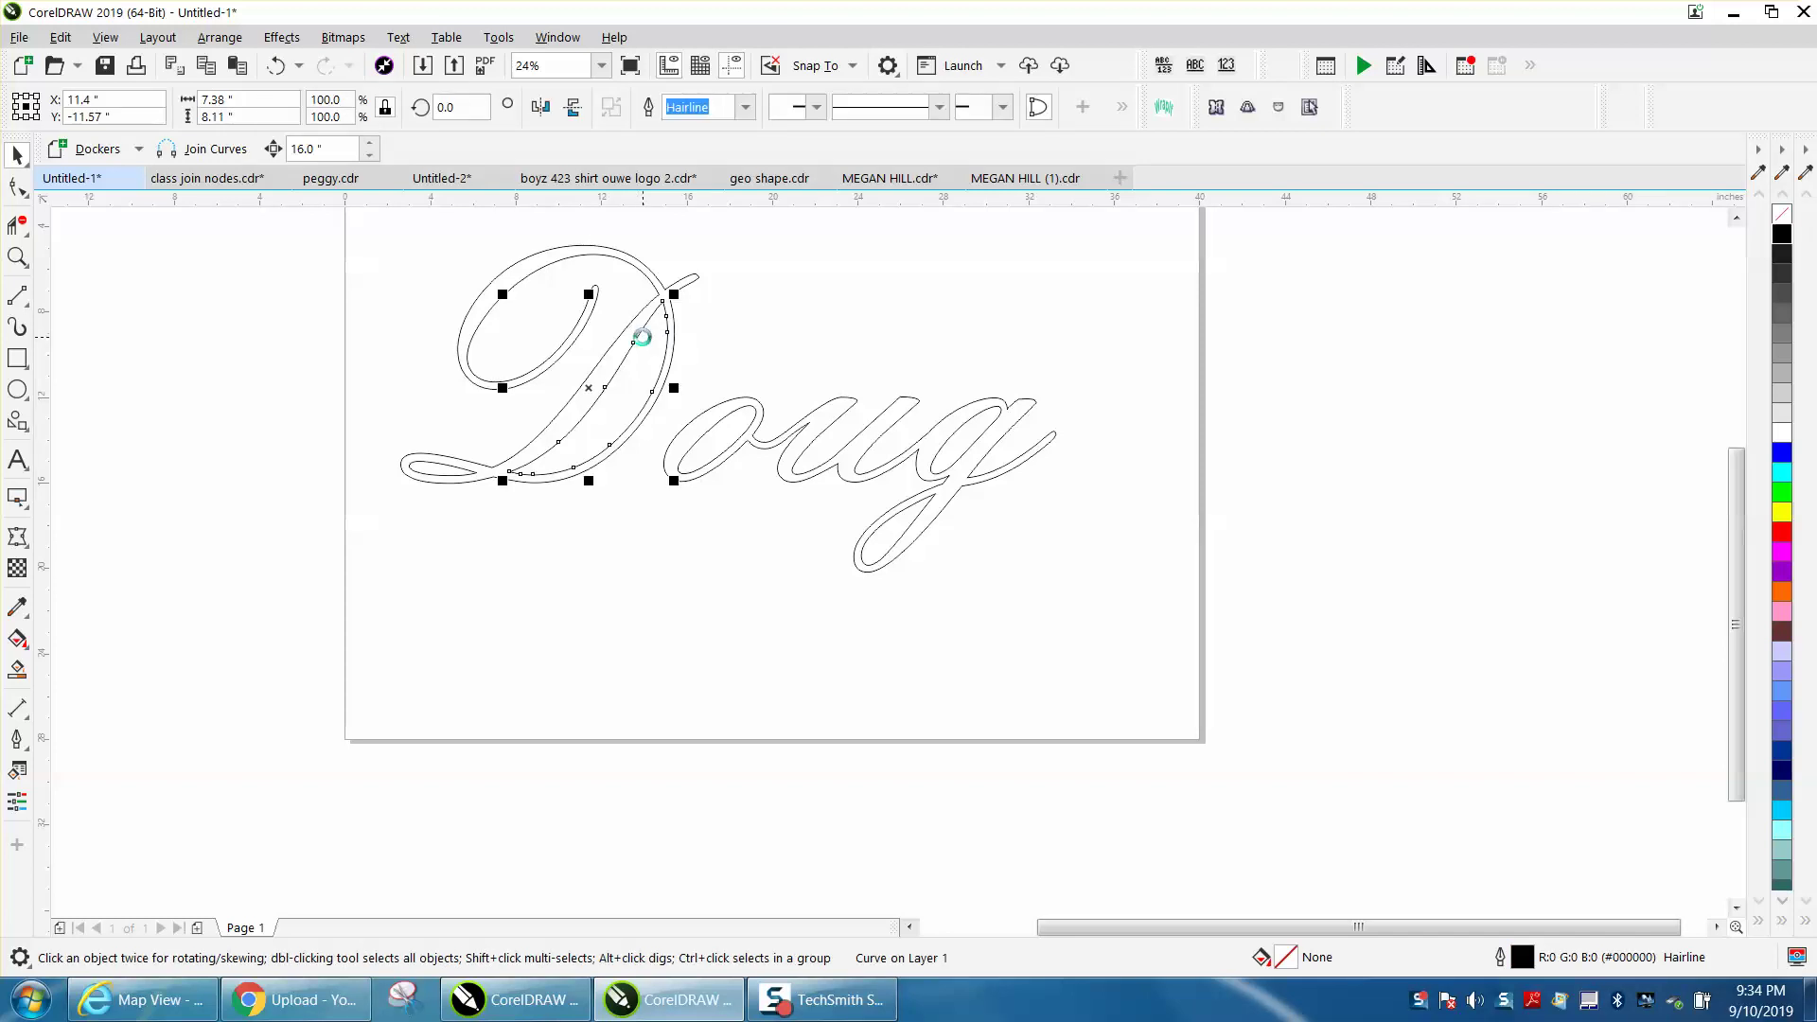
pyautogui.press('Down')
pyautogui.click(742, 427)
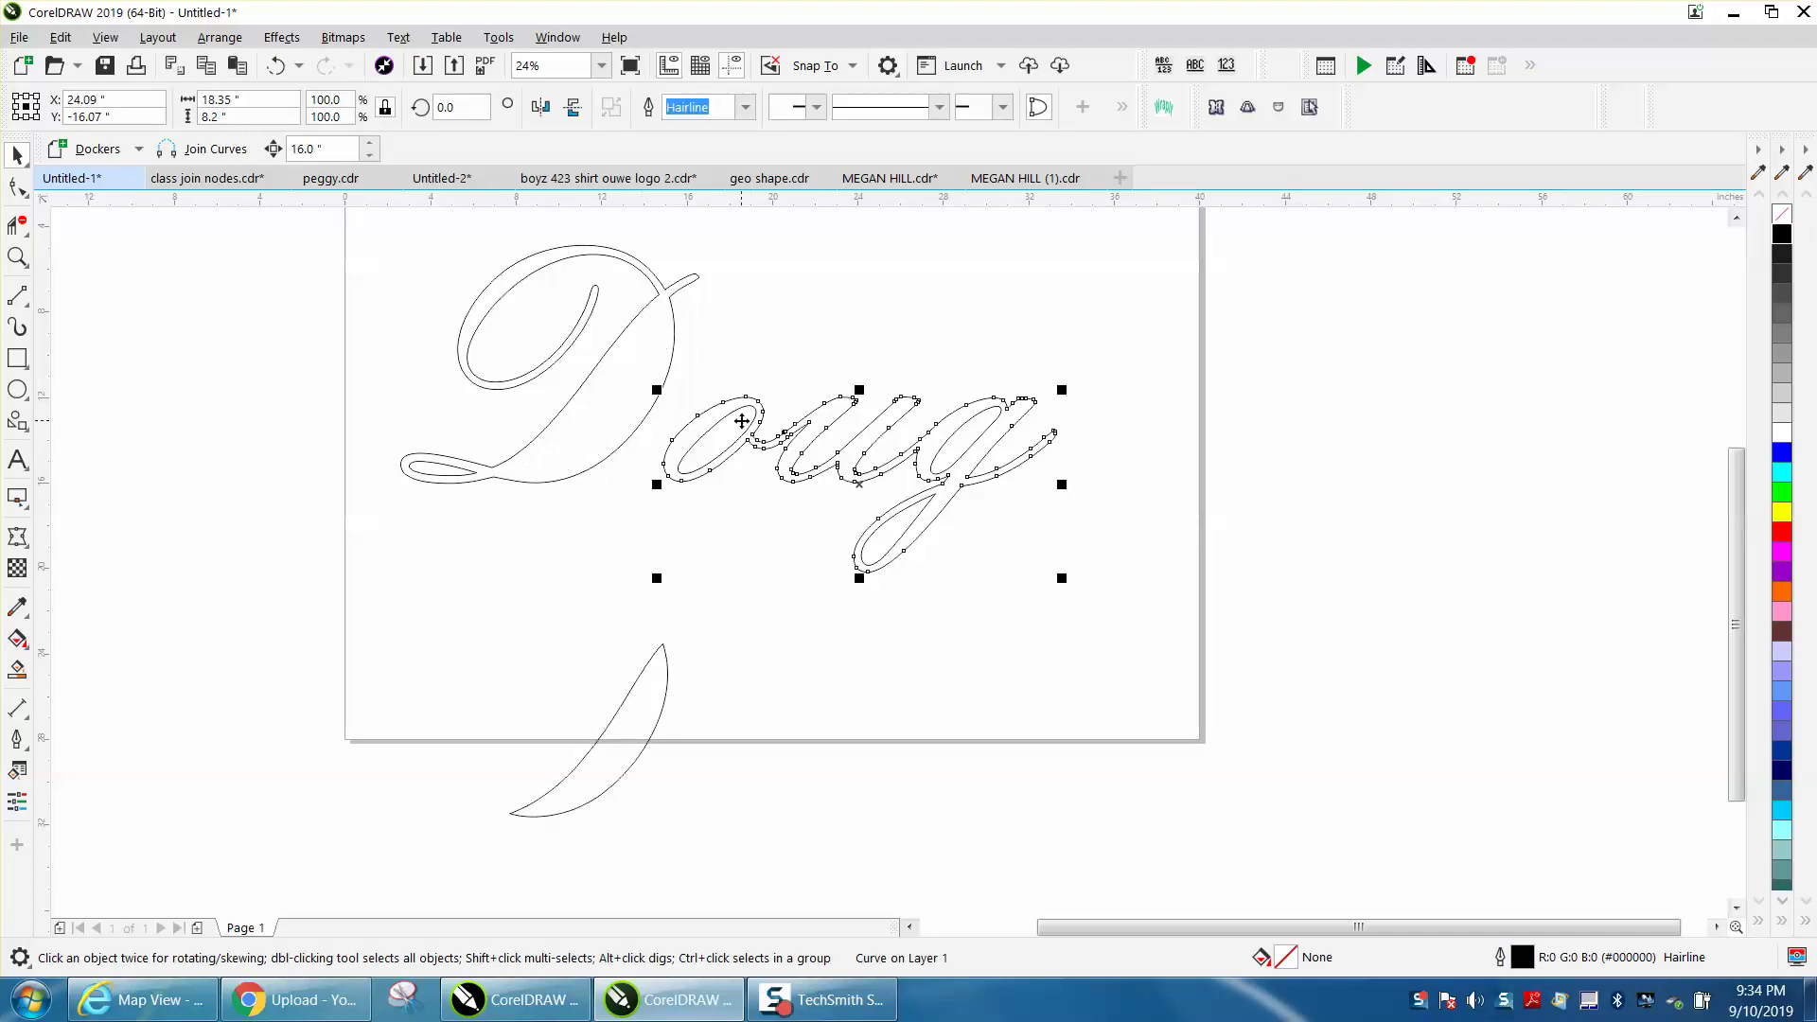
pyautogui.click(222, 39)
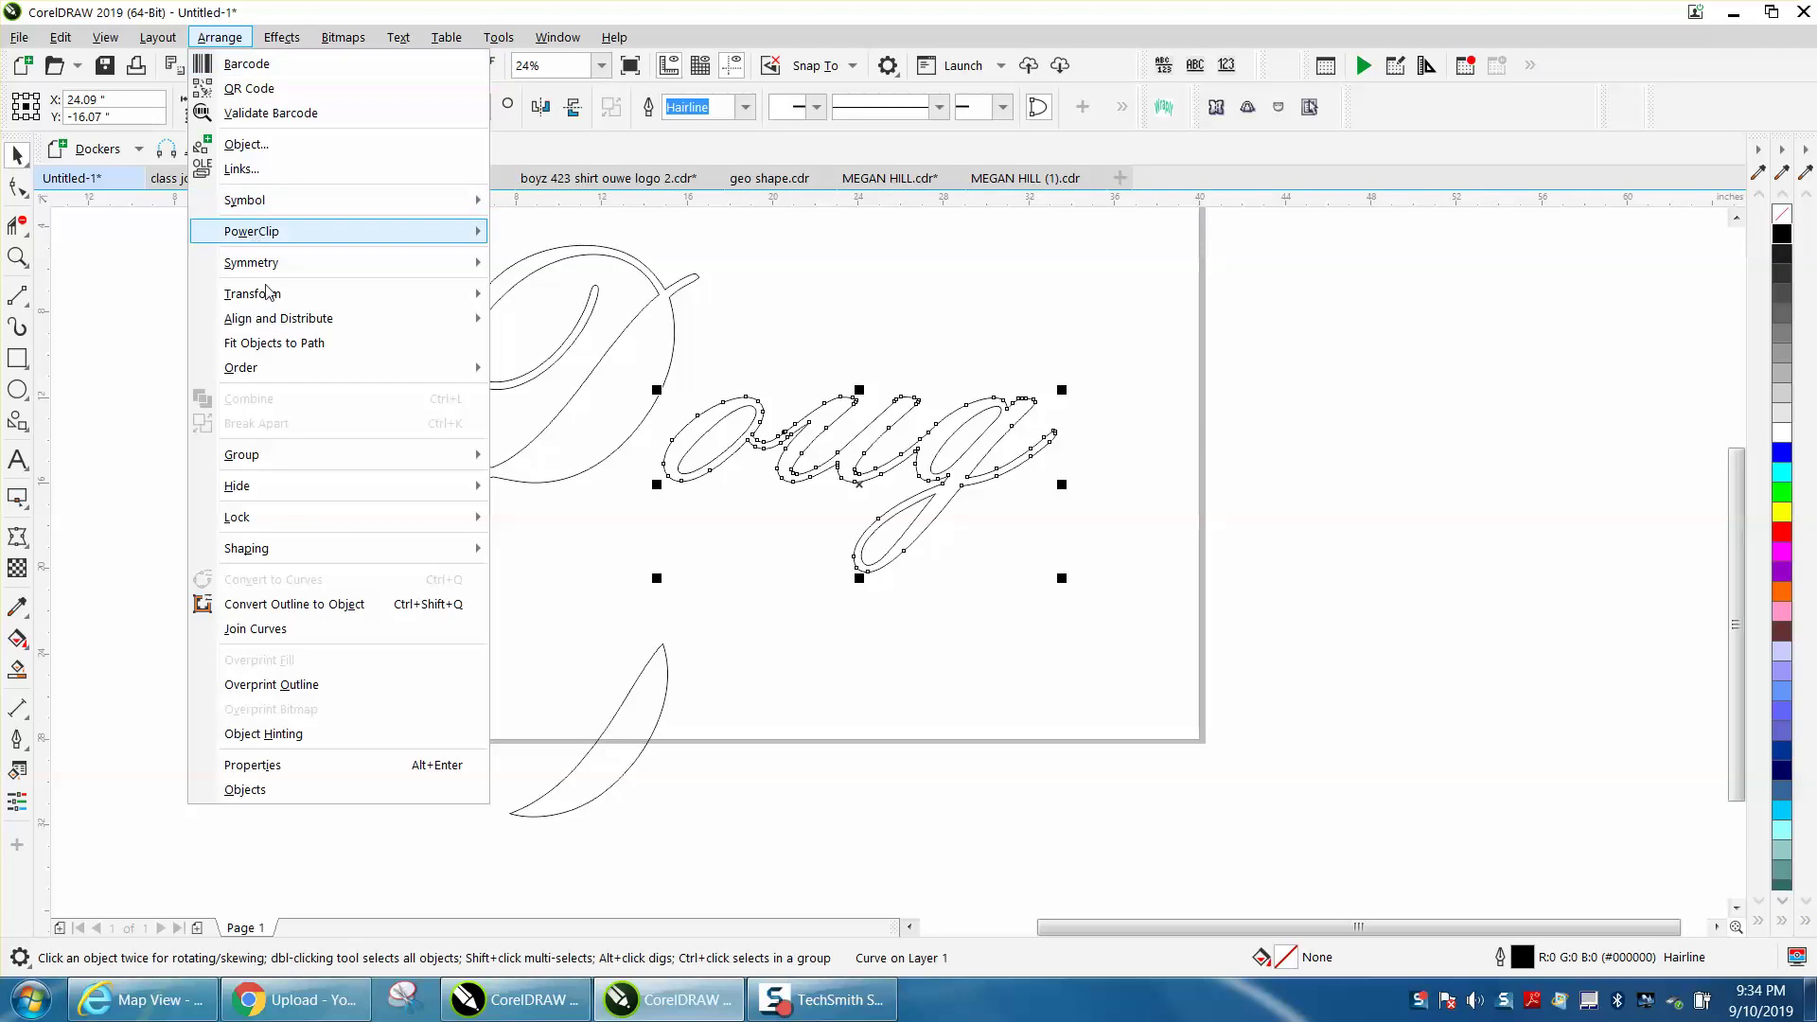
pyautogui.click(127, 320)
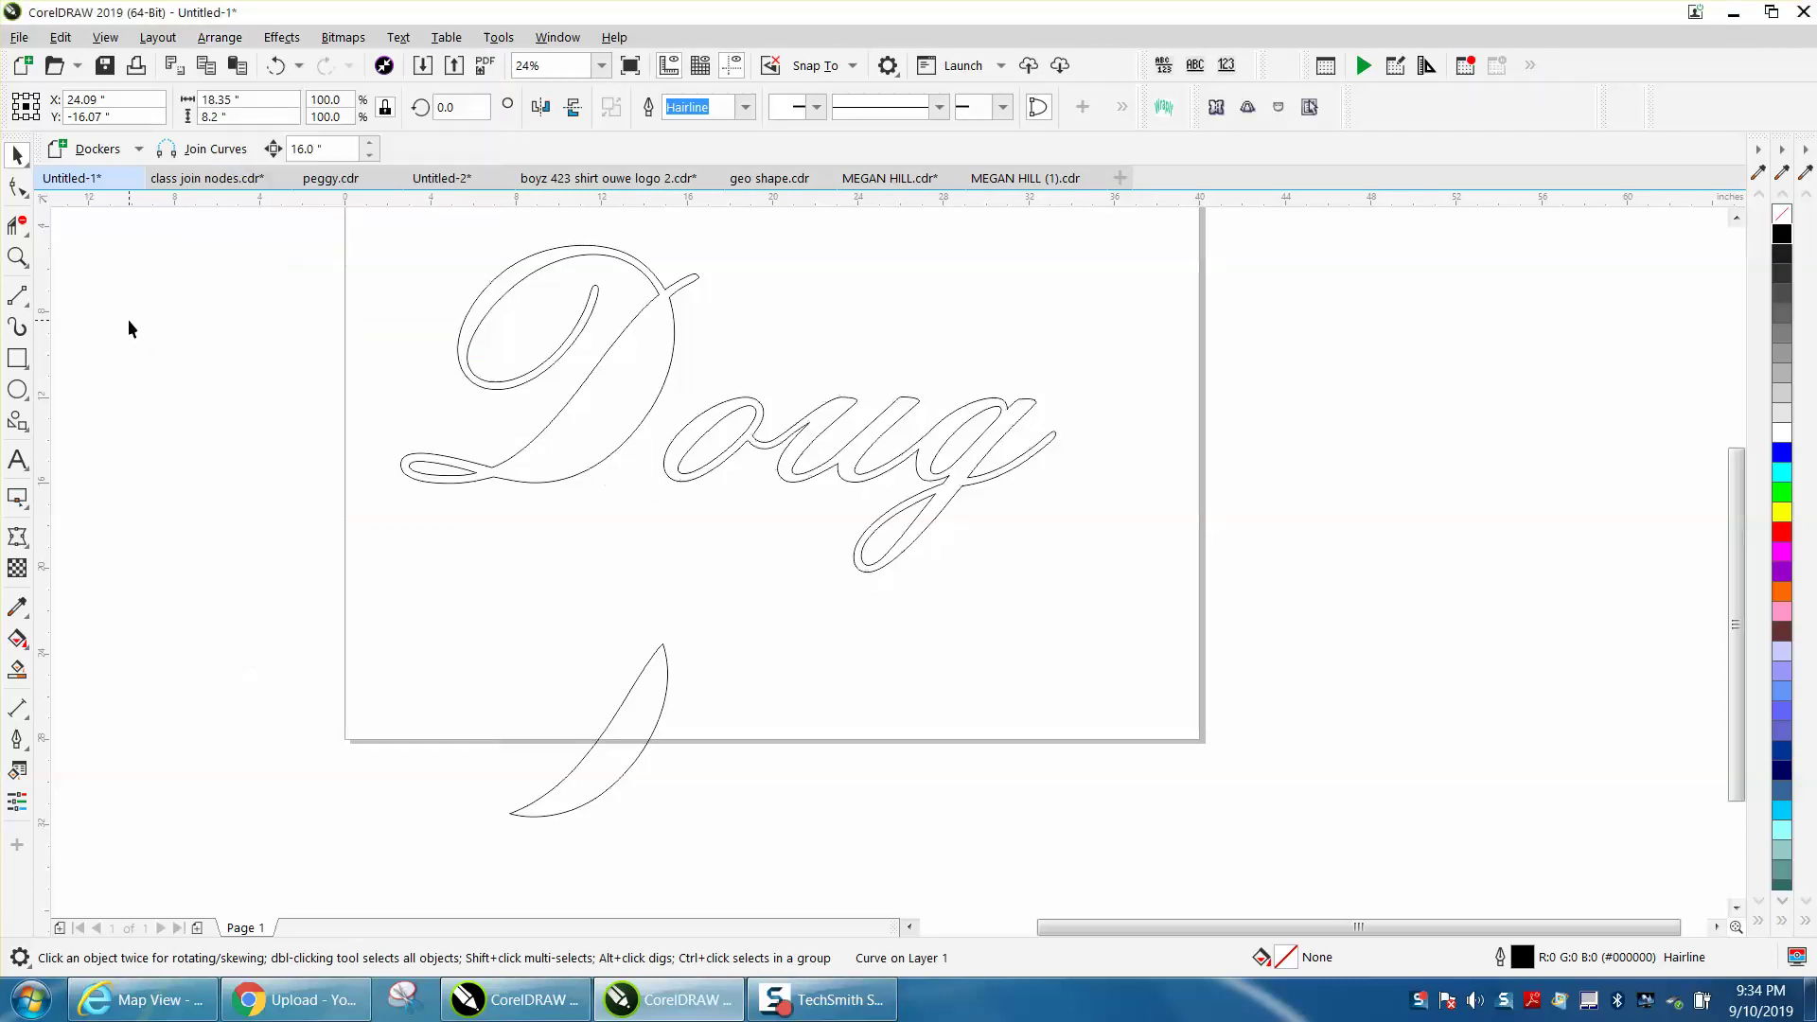
pyautogui.click(127, 320)
# Move the o's counter and the g's two inner loops down below the page
pyautogui.click(719, 425)
pyautogui.hotkey('ctrl', 'z')
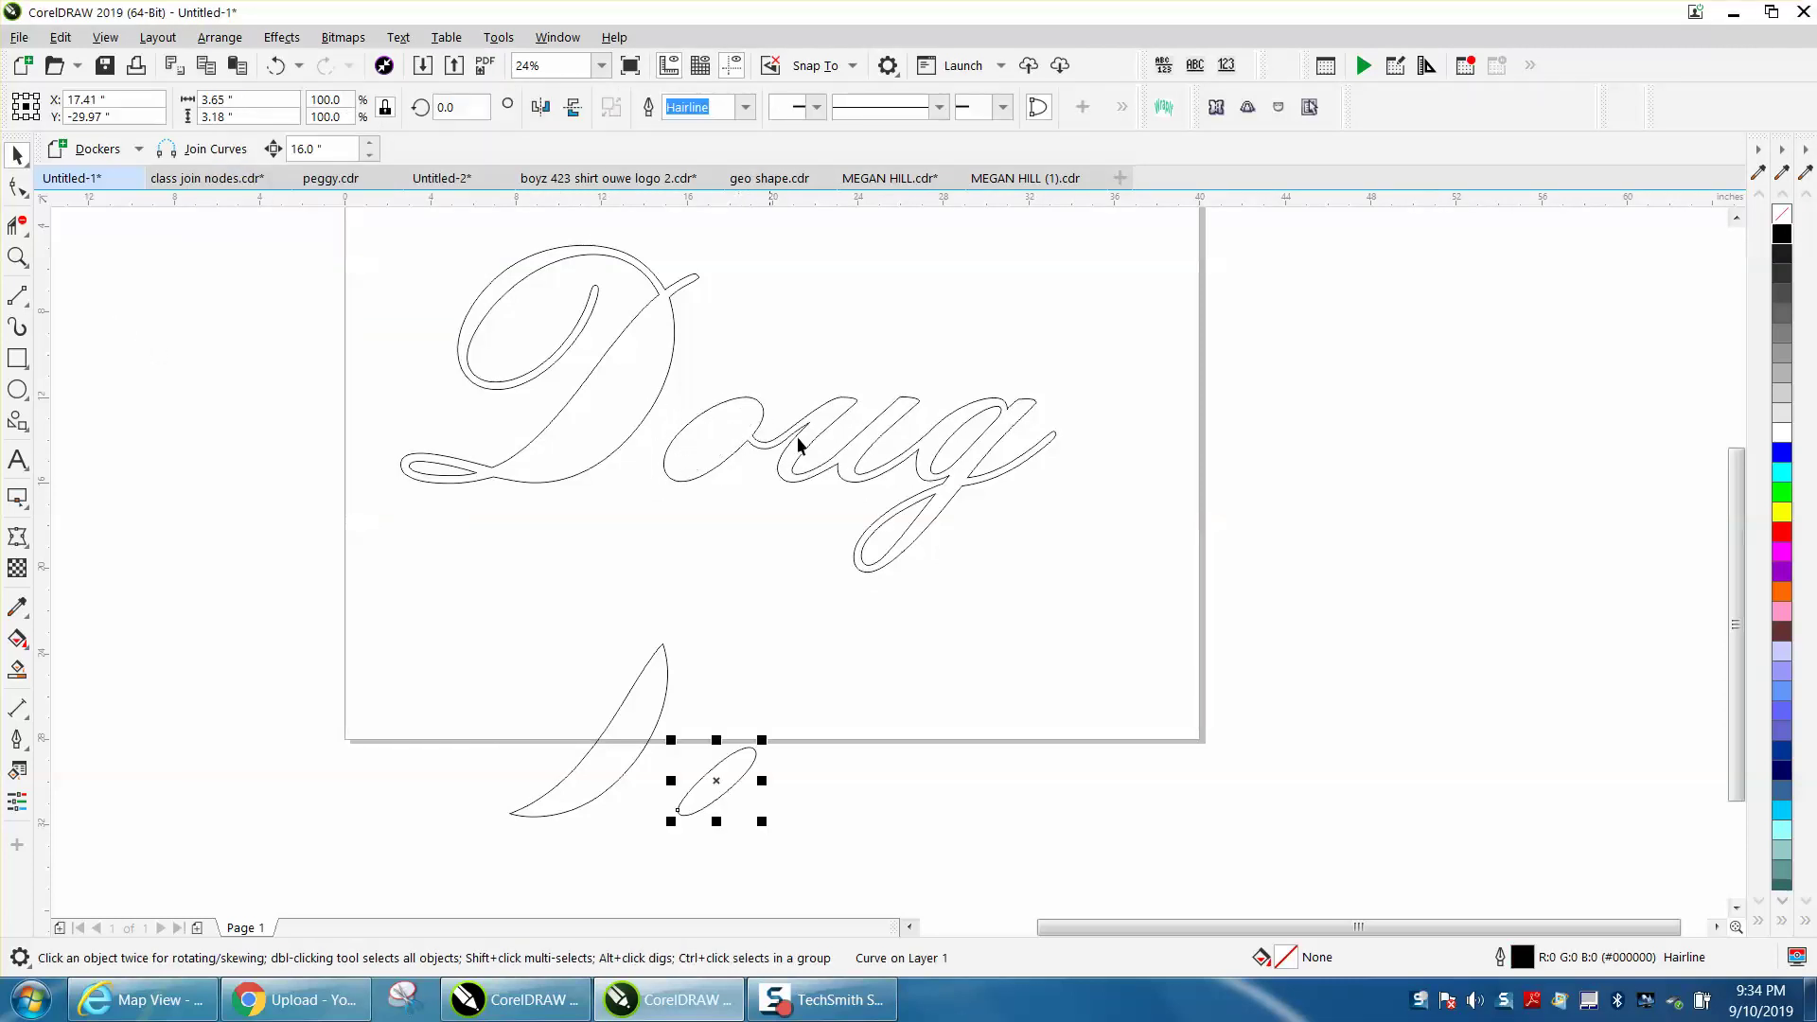
pyautogui.click(944, 448)
pyautogui.press('Down')
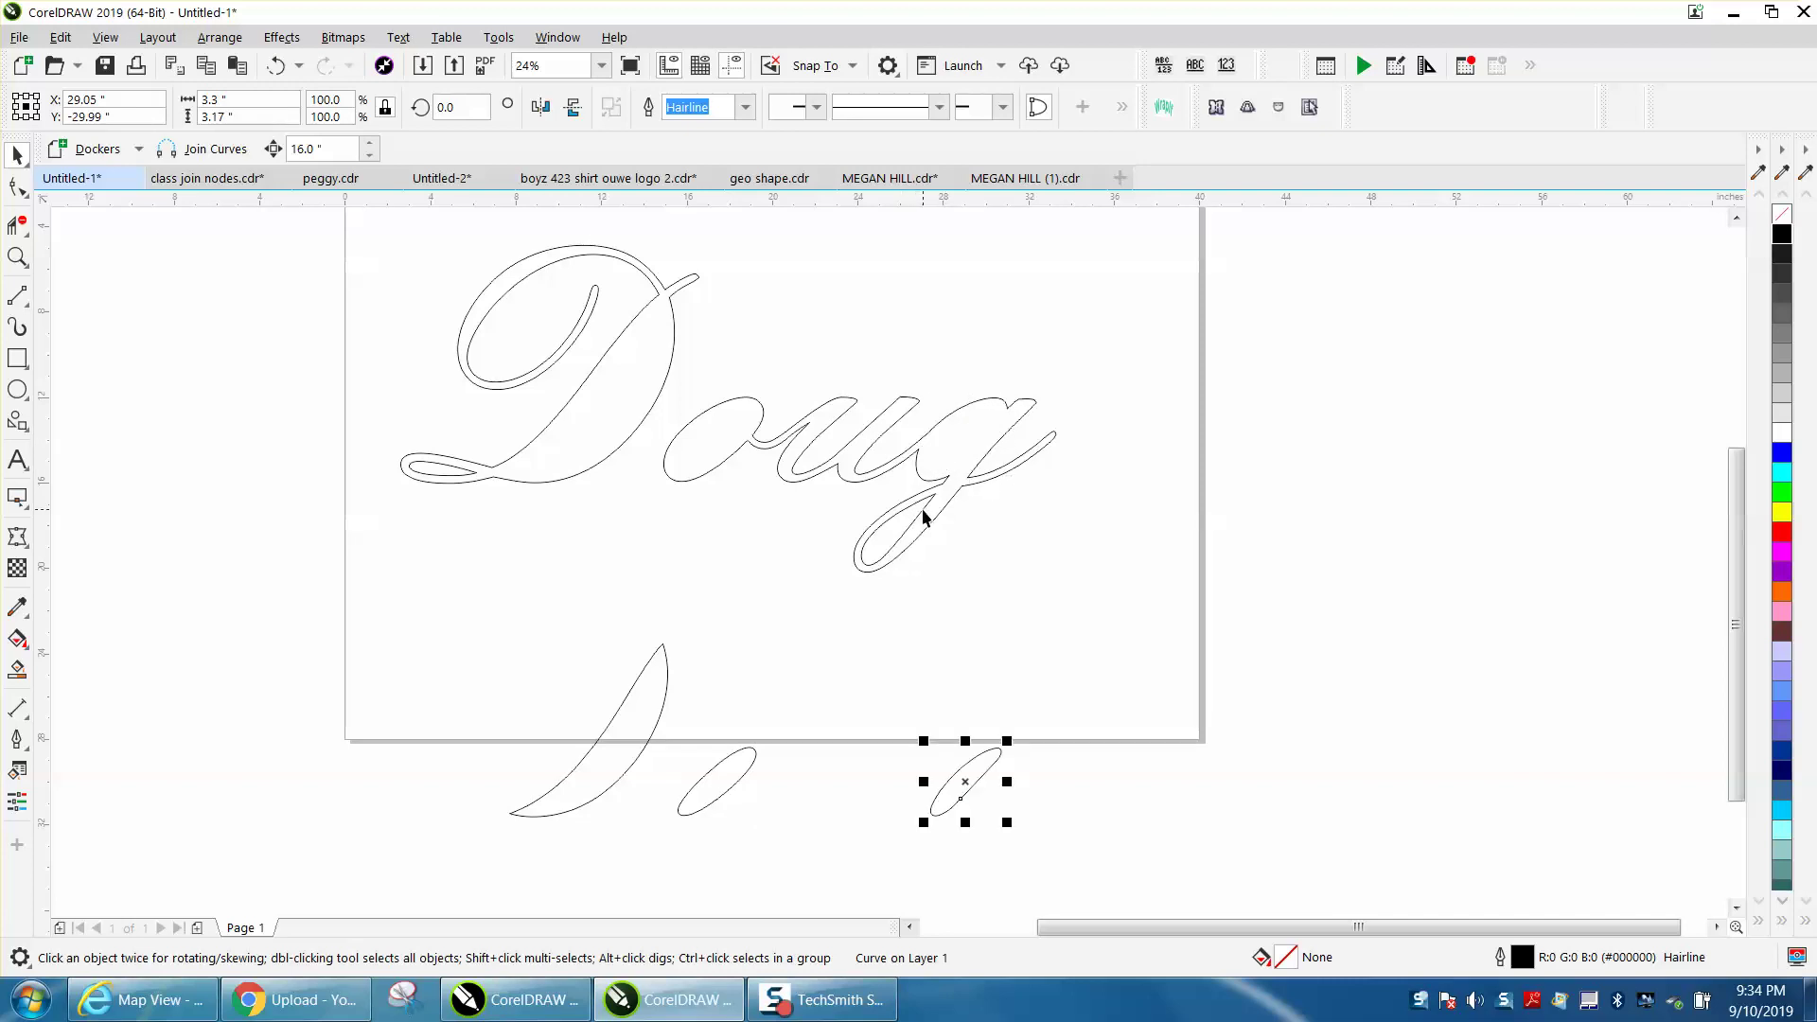
pyautogui.click(922, 516)
pyautogui.press('Down')
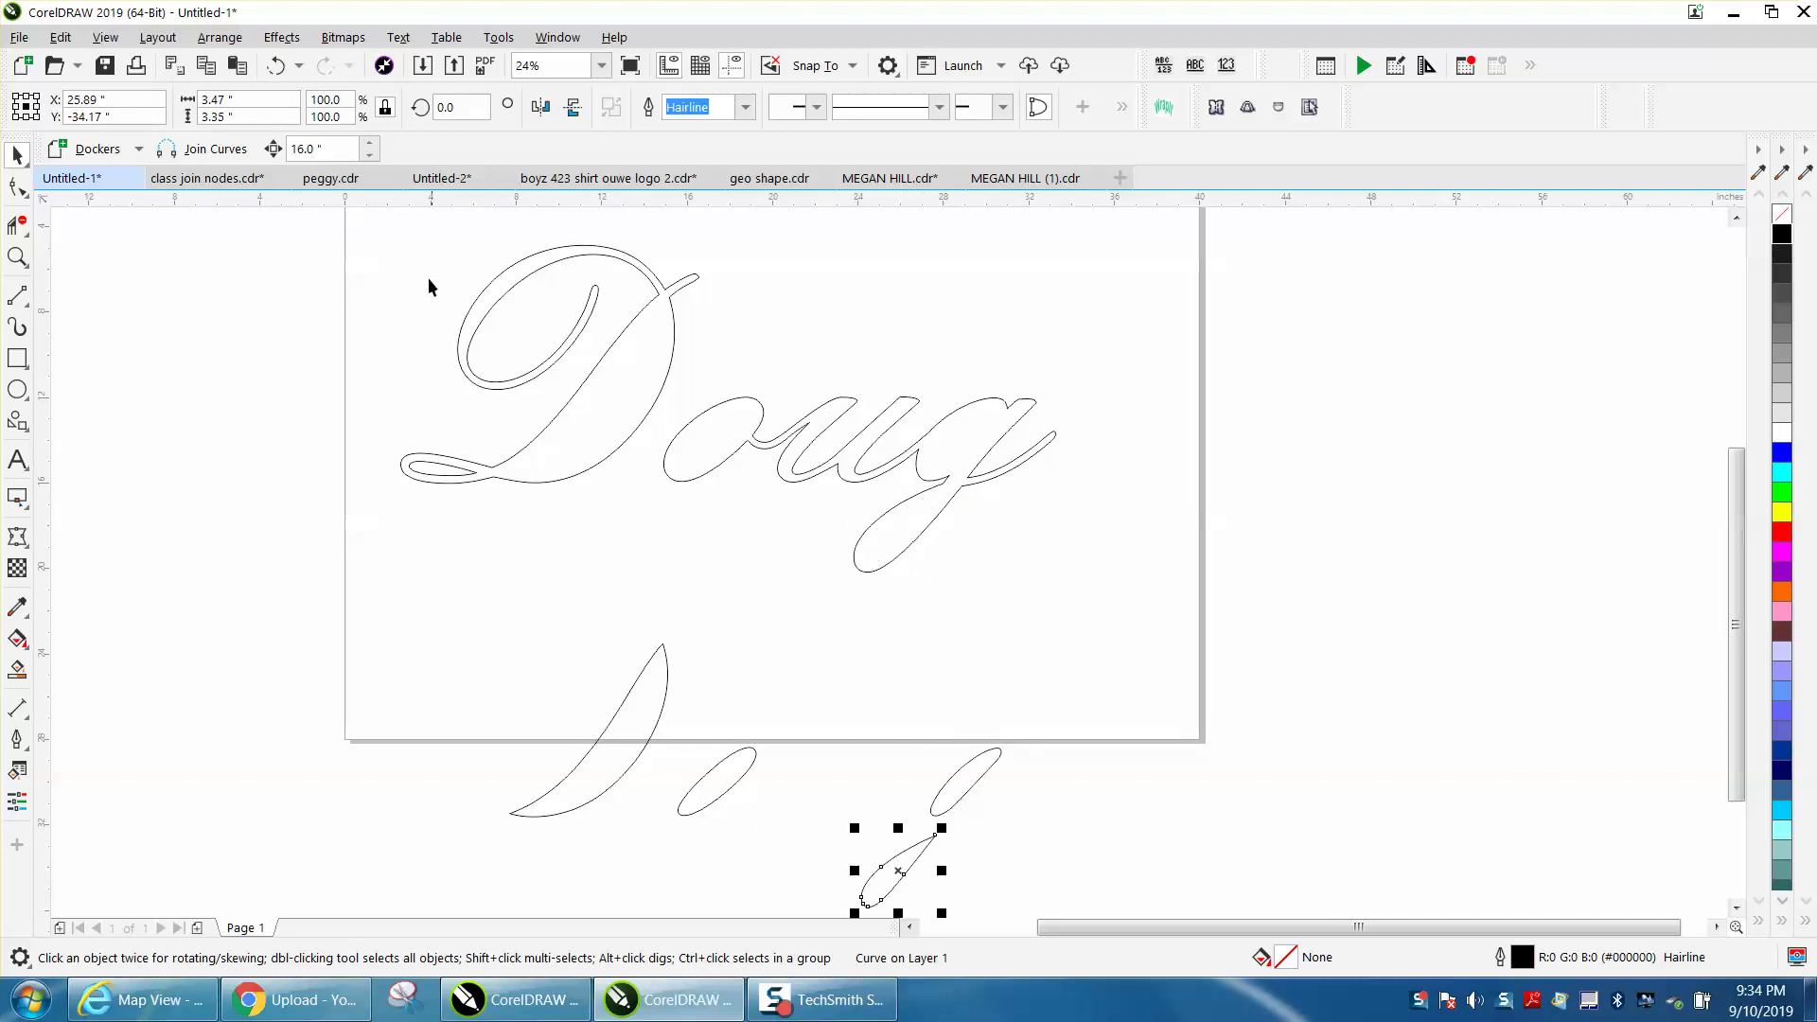
pyautogui.moveTo(382, 226); pyautogui.dragTo(1129, 611)
# Apply a one-step red Outside contour with 0.1-inch offset to the D
pyautogui.click(280, 38)
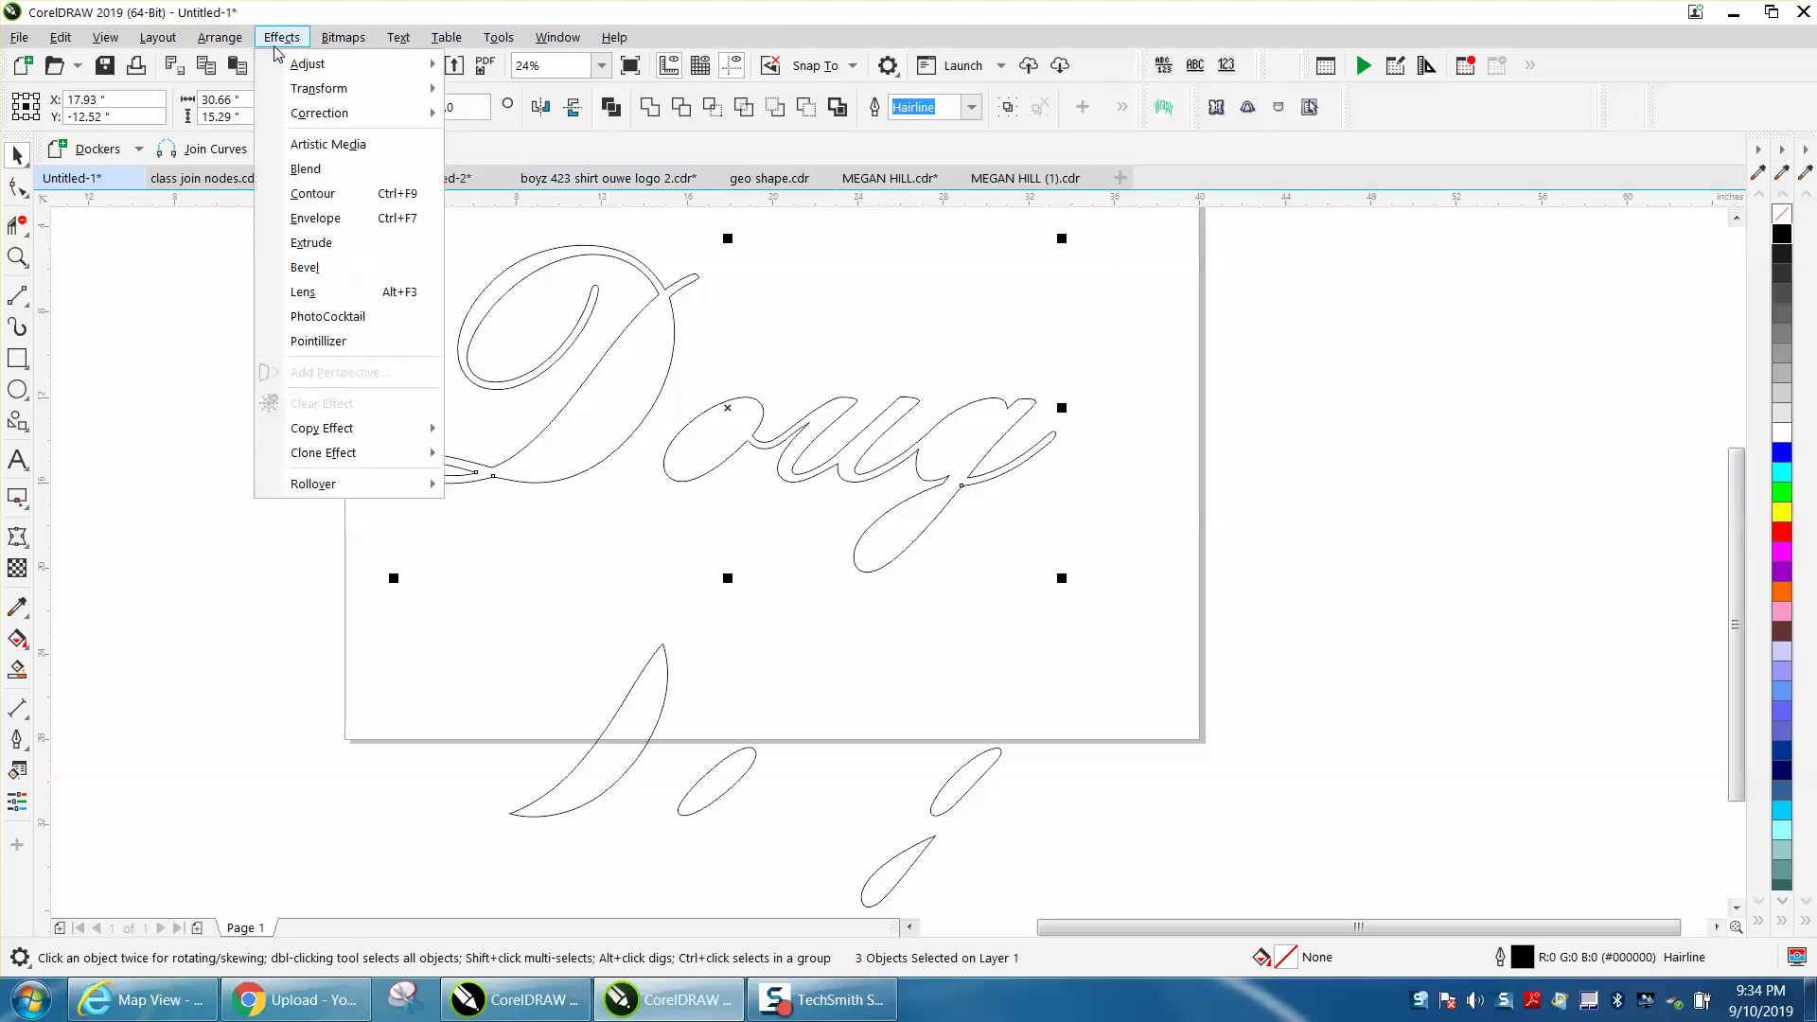
pyautogui.click(312, 193)
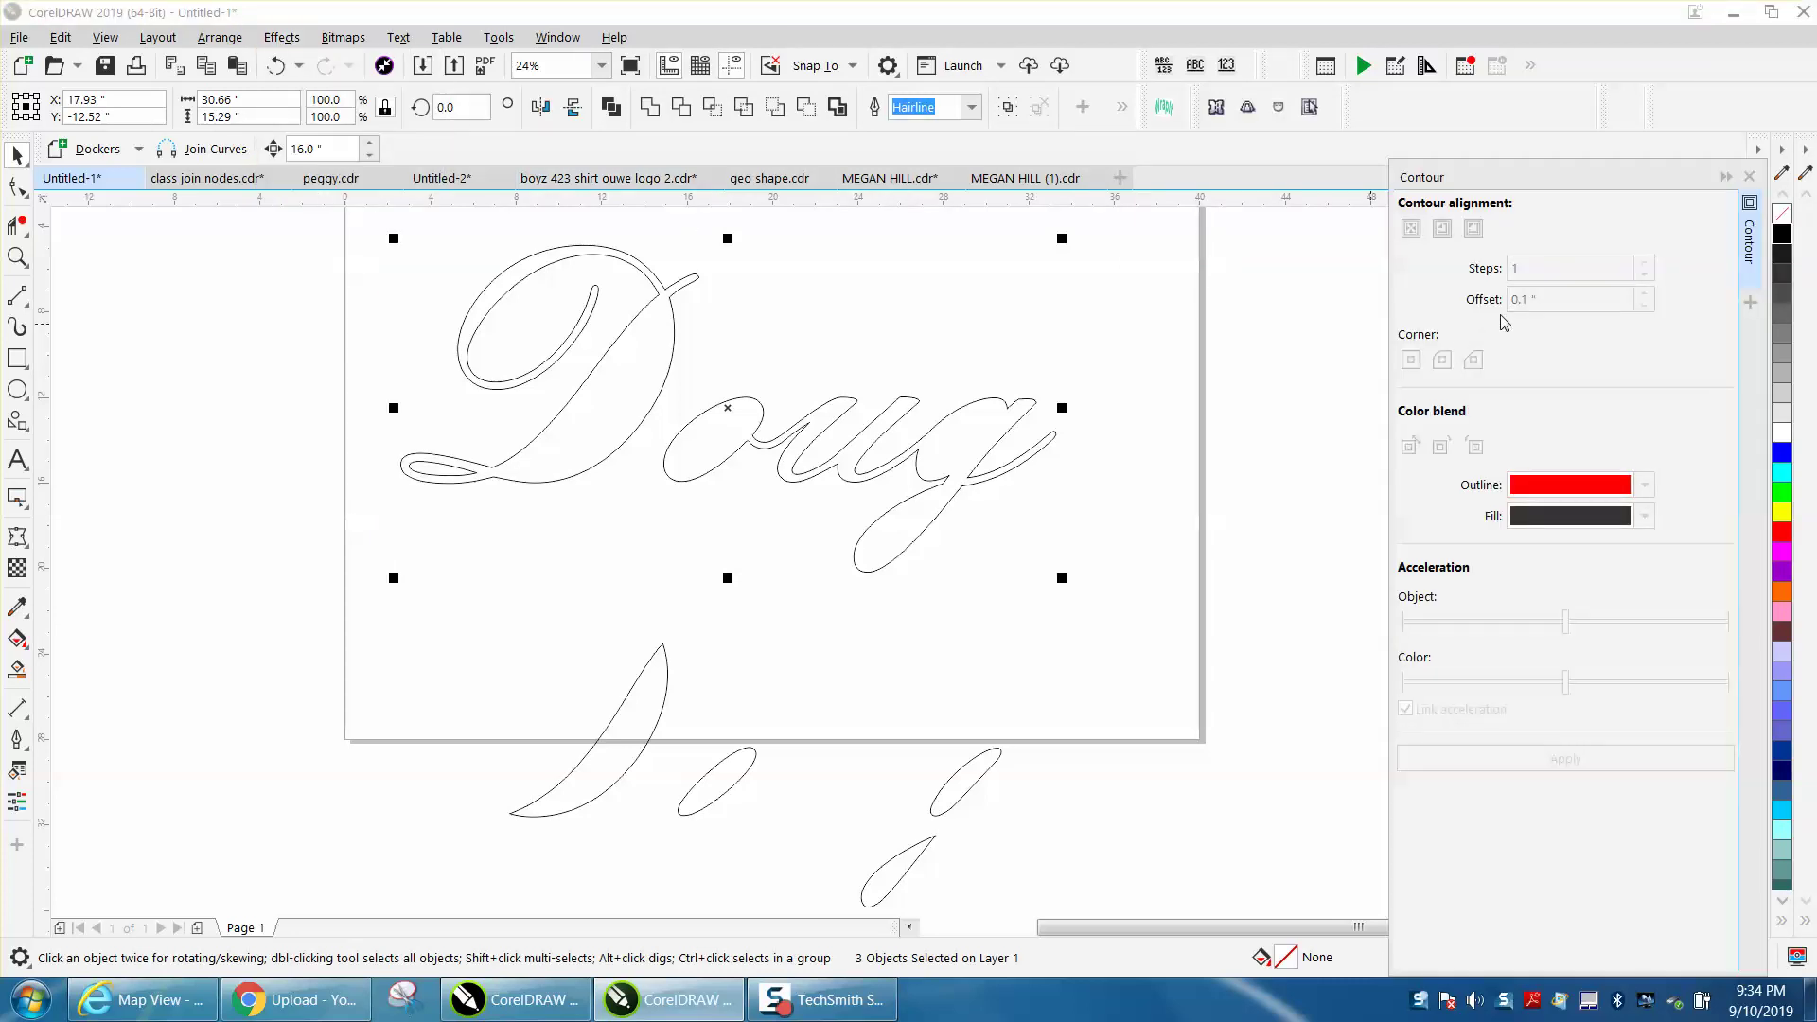
pyautogui.click(836, 335)
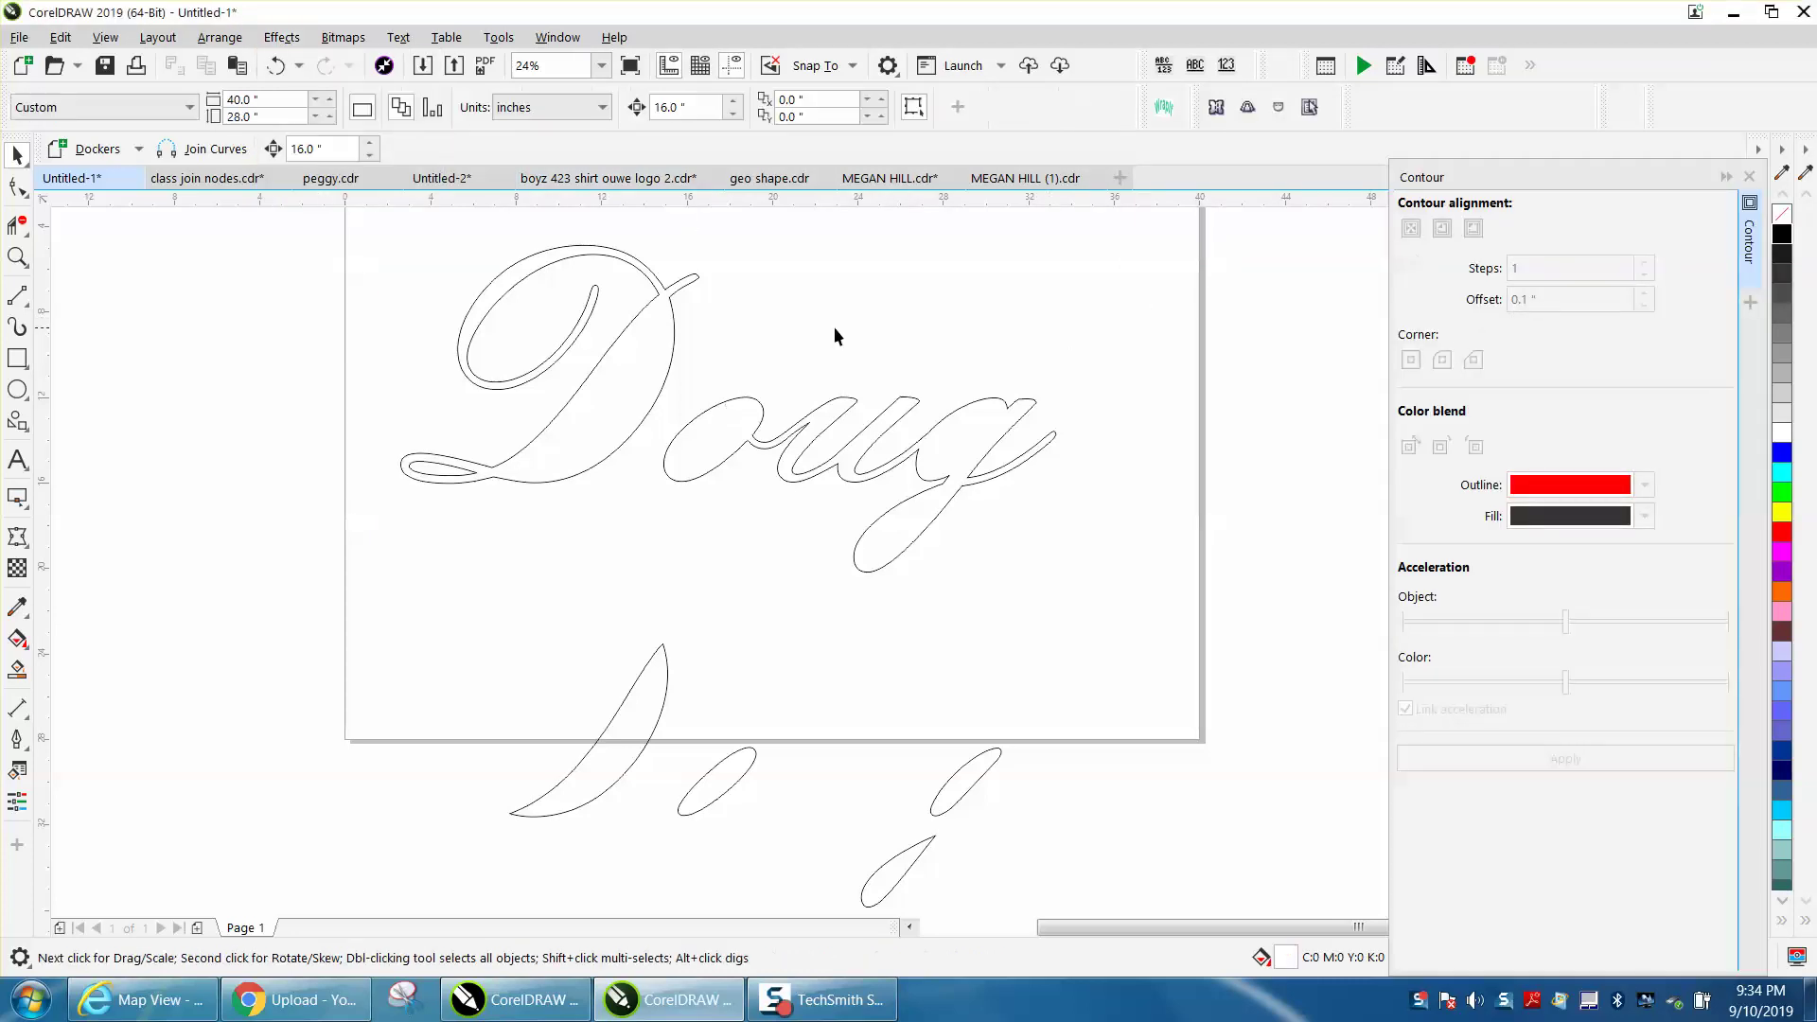
pyautogui.click(670, 329)
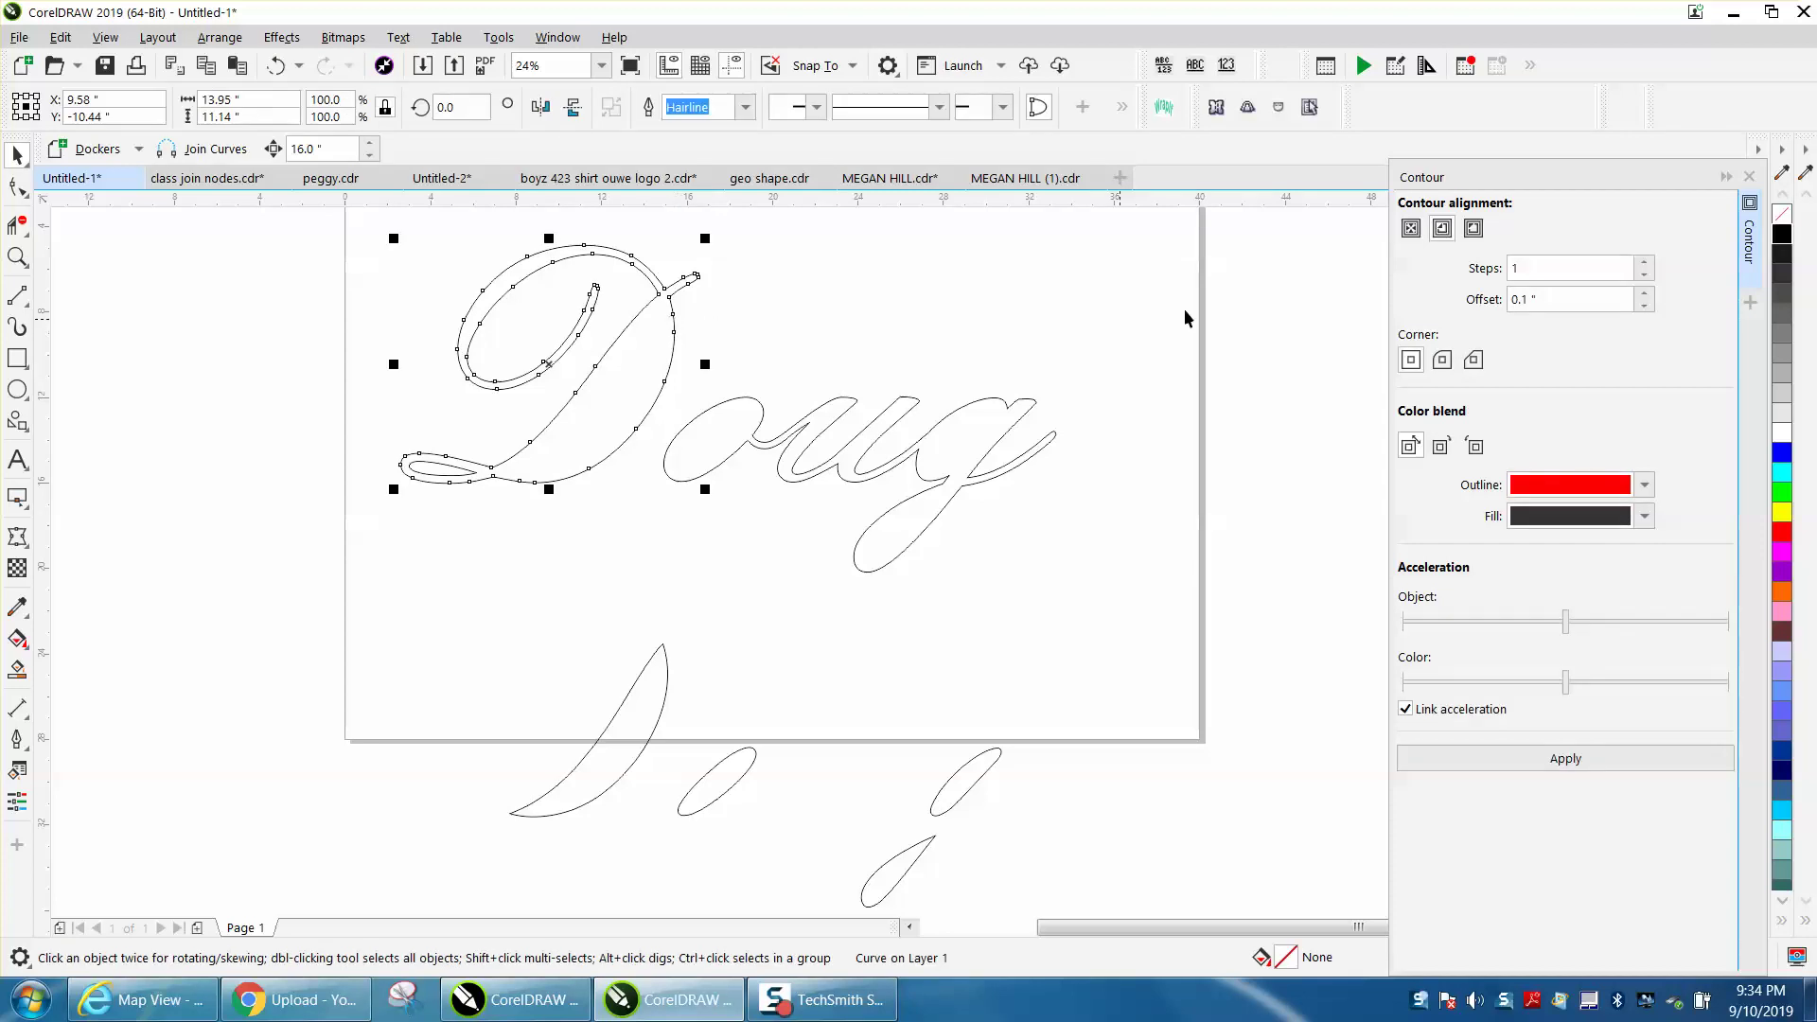
pyautogui.click(1568, 759)
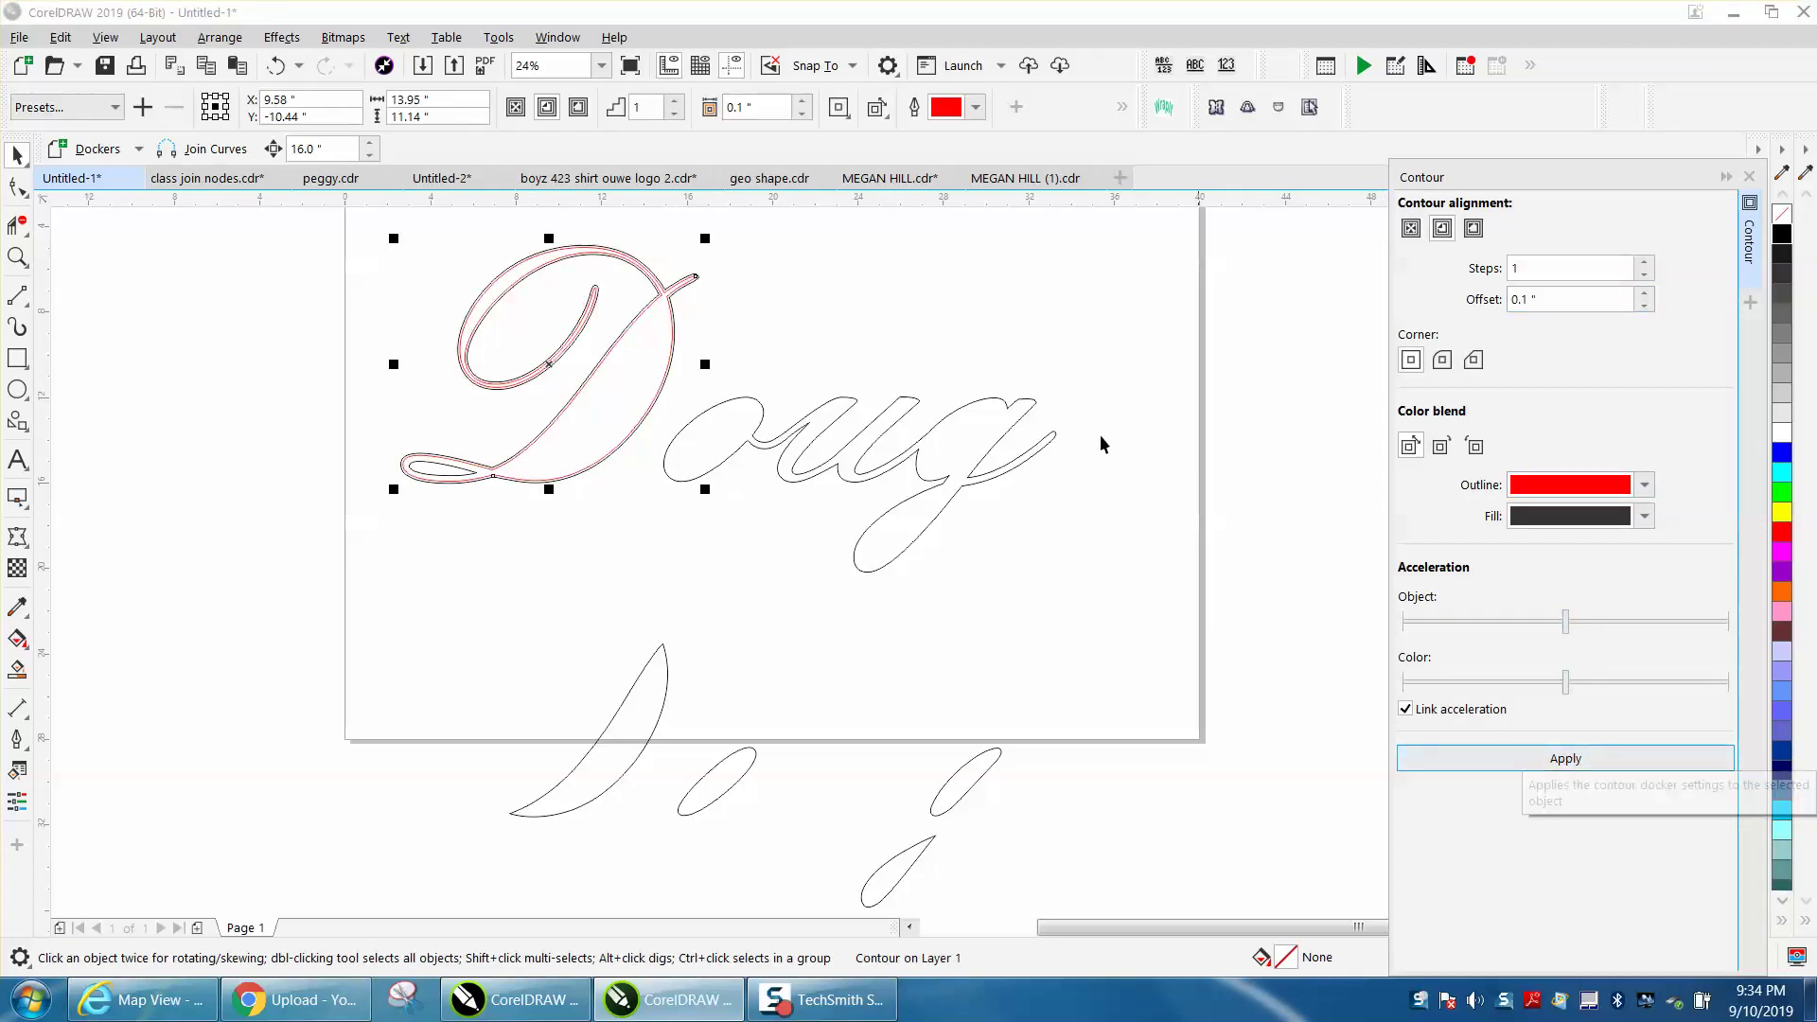
pyautogui.click(275, 66)
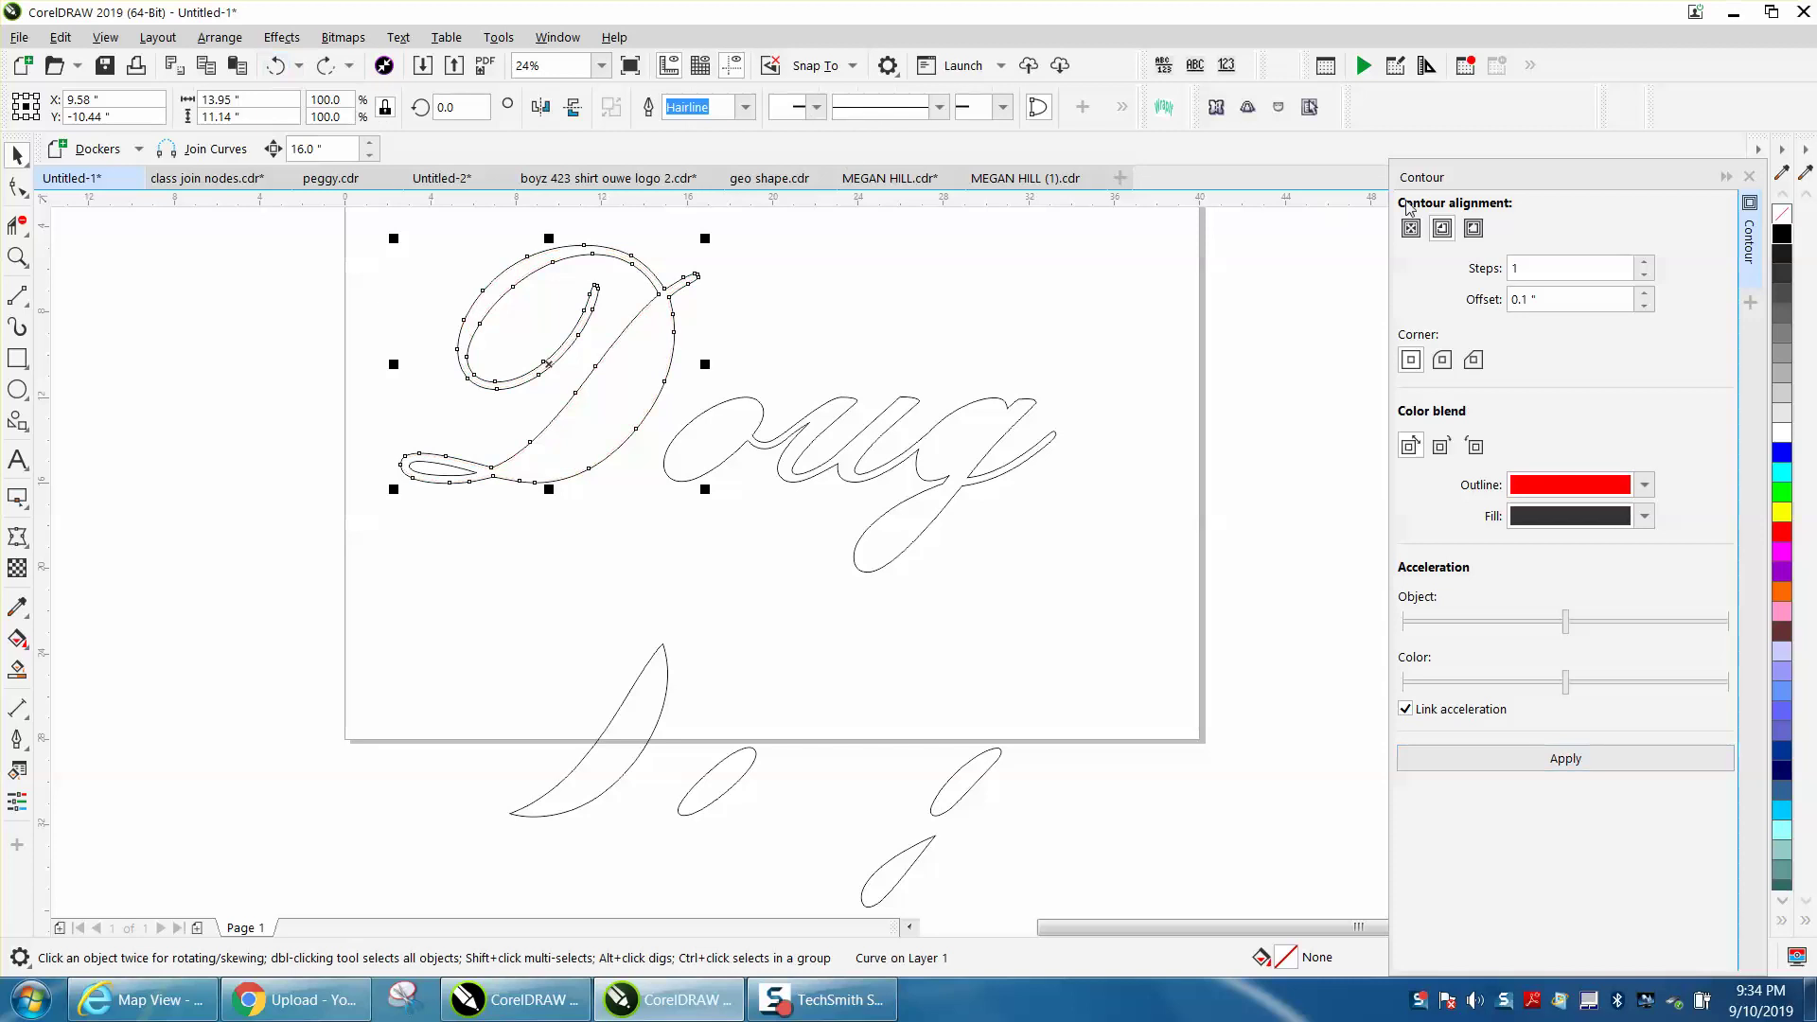
pyautogui.click(1473, 230)
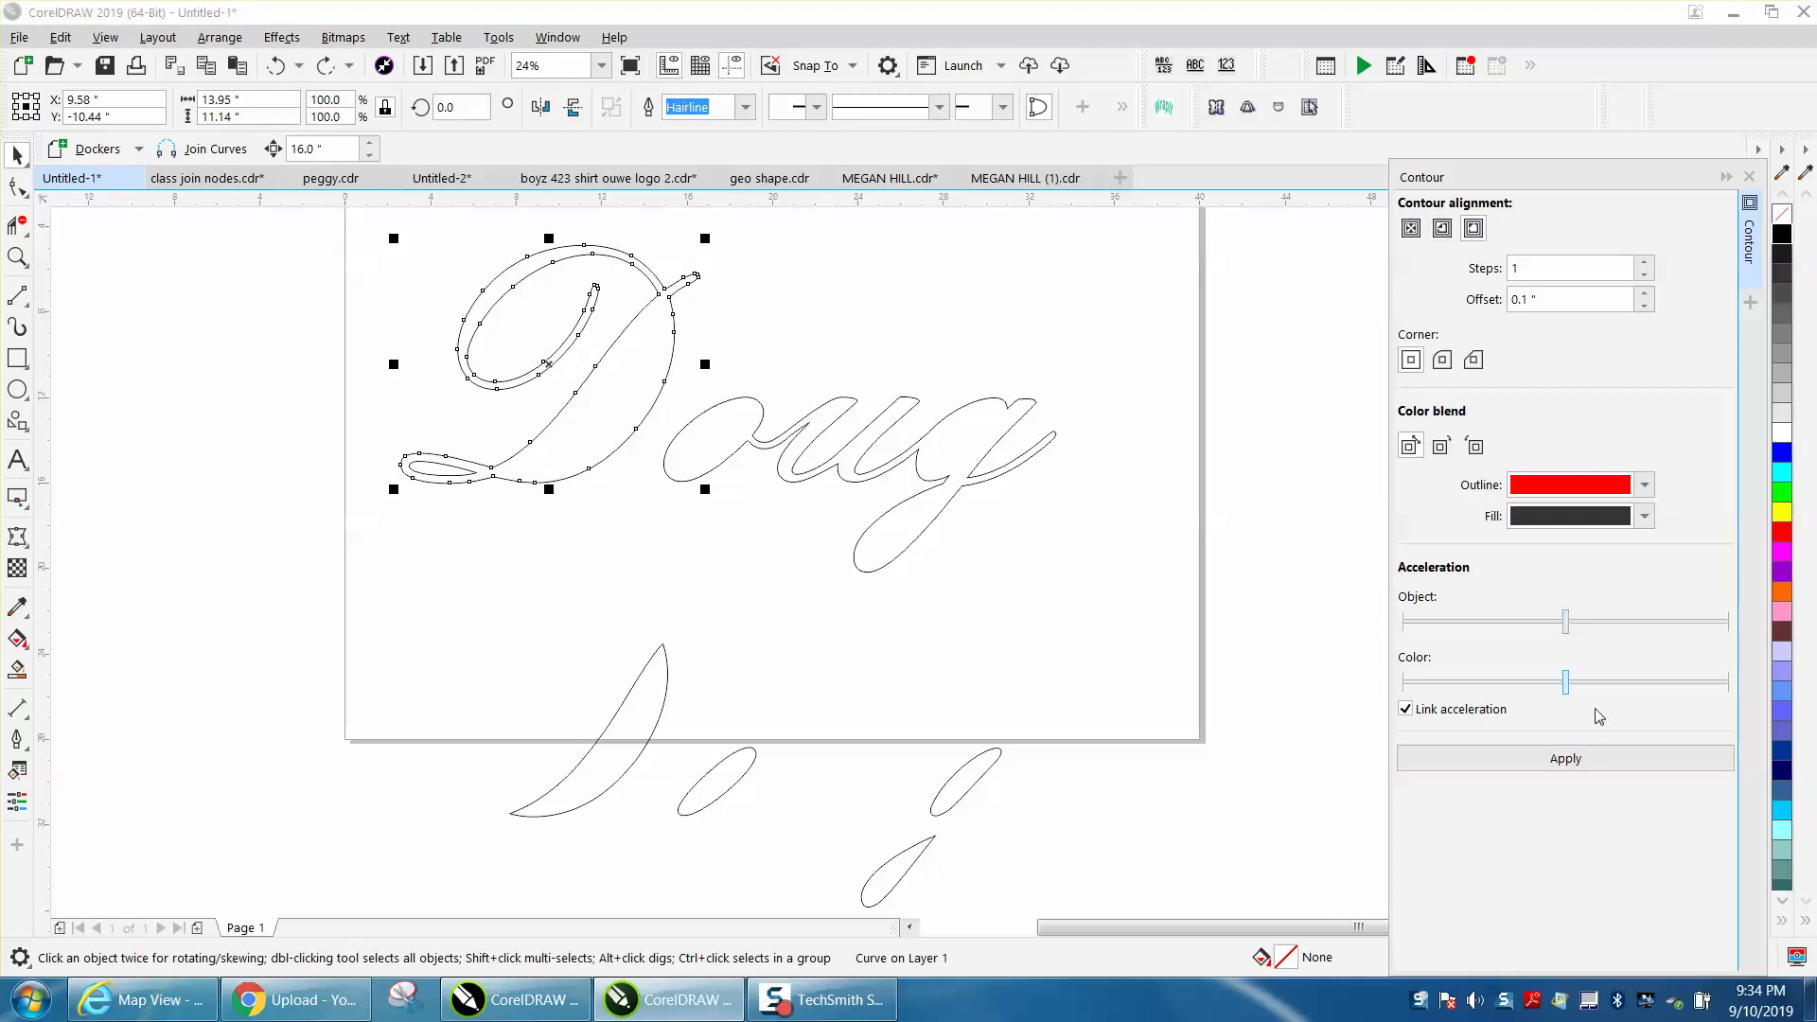
pyautogui.click(1567, 758)
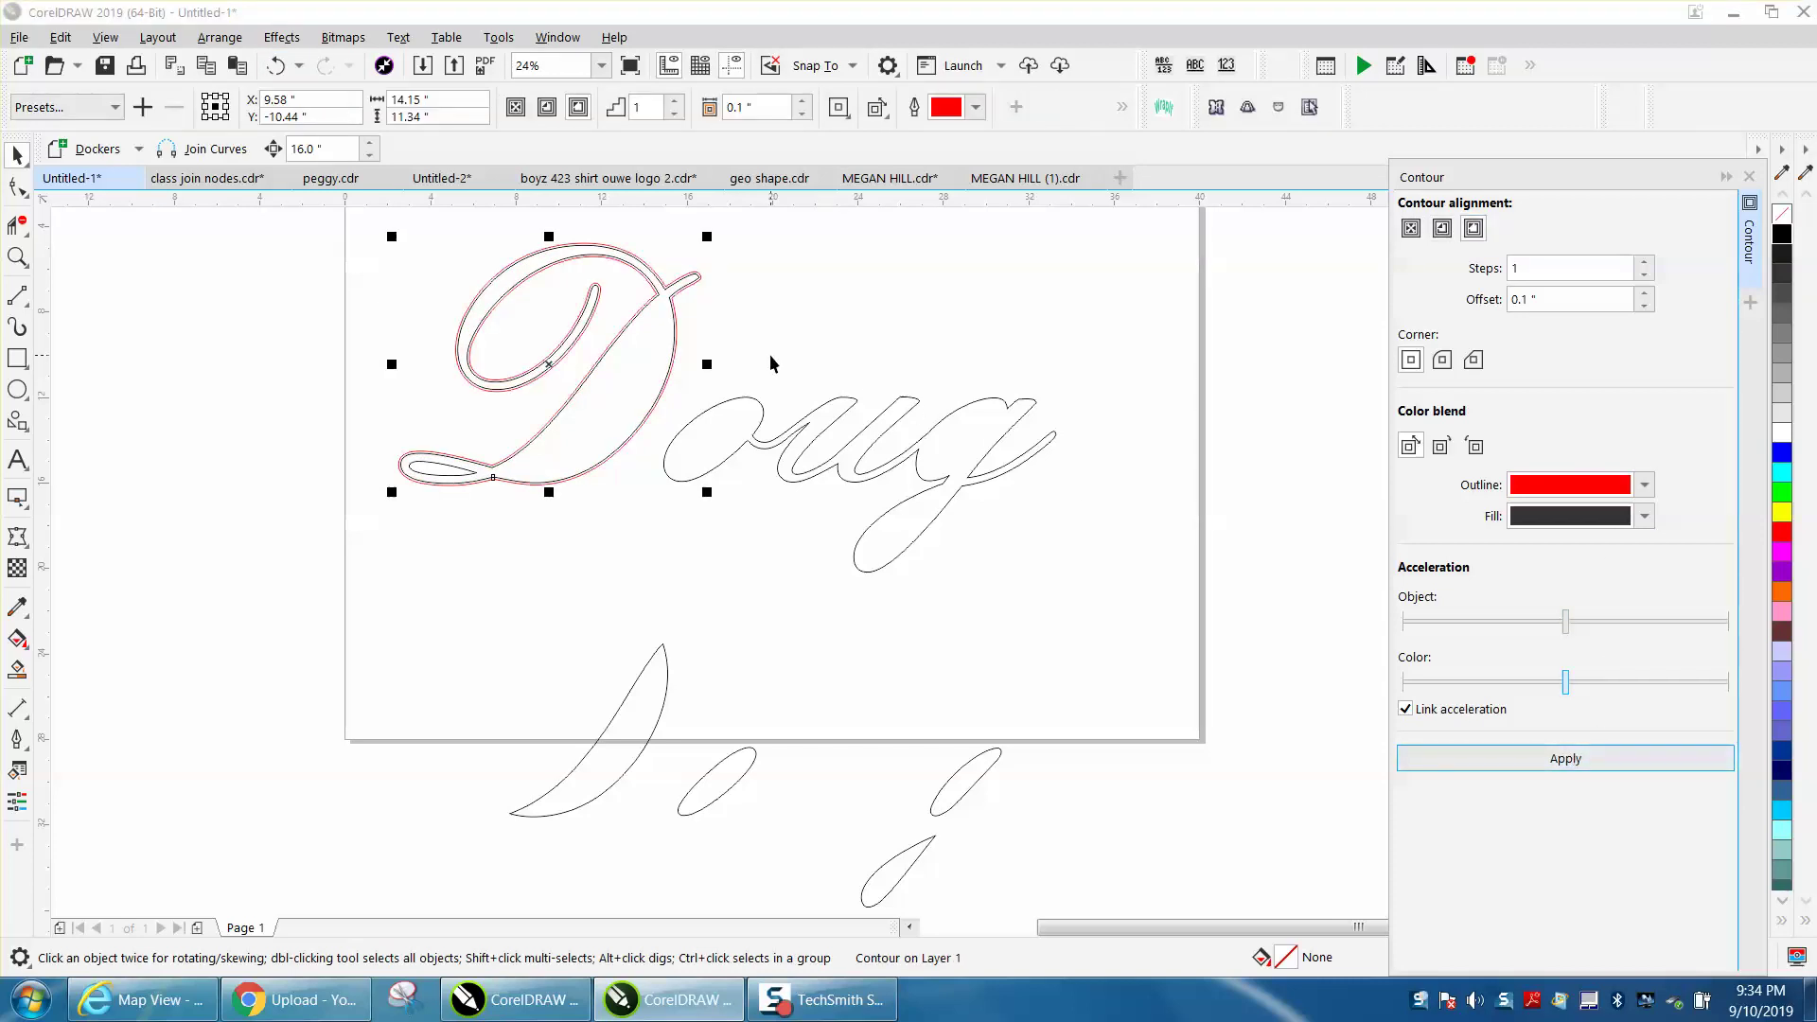
pyautogui.click(757, 404)
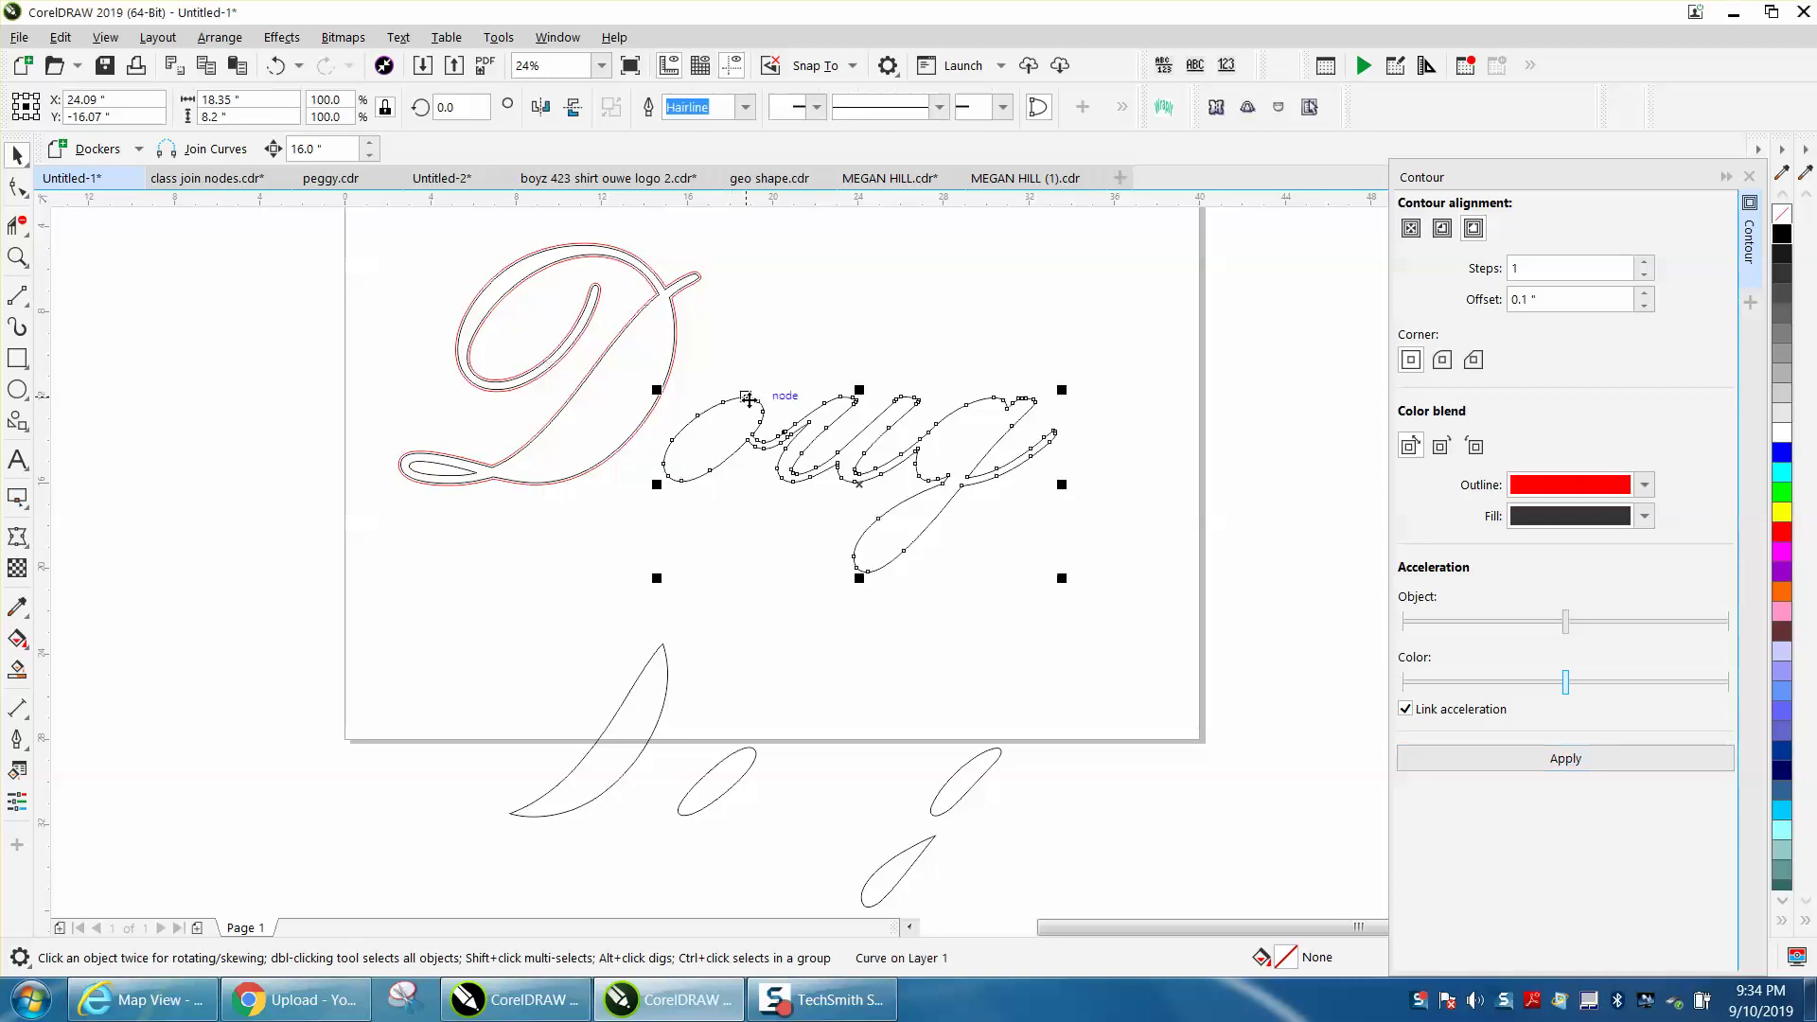
# Apply the red 0.1-inch outside contour to oug, the leaf pieces, the oval and the lowest piece
pyautogui.click(1584, 758)
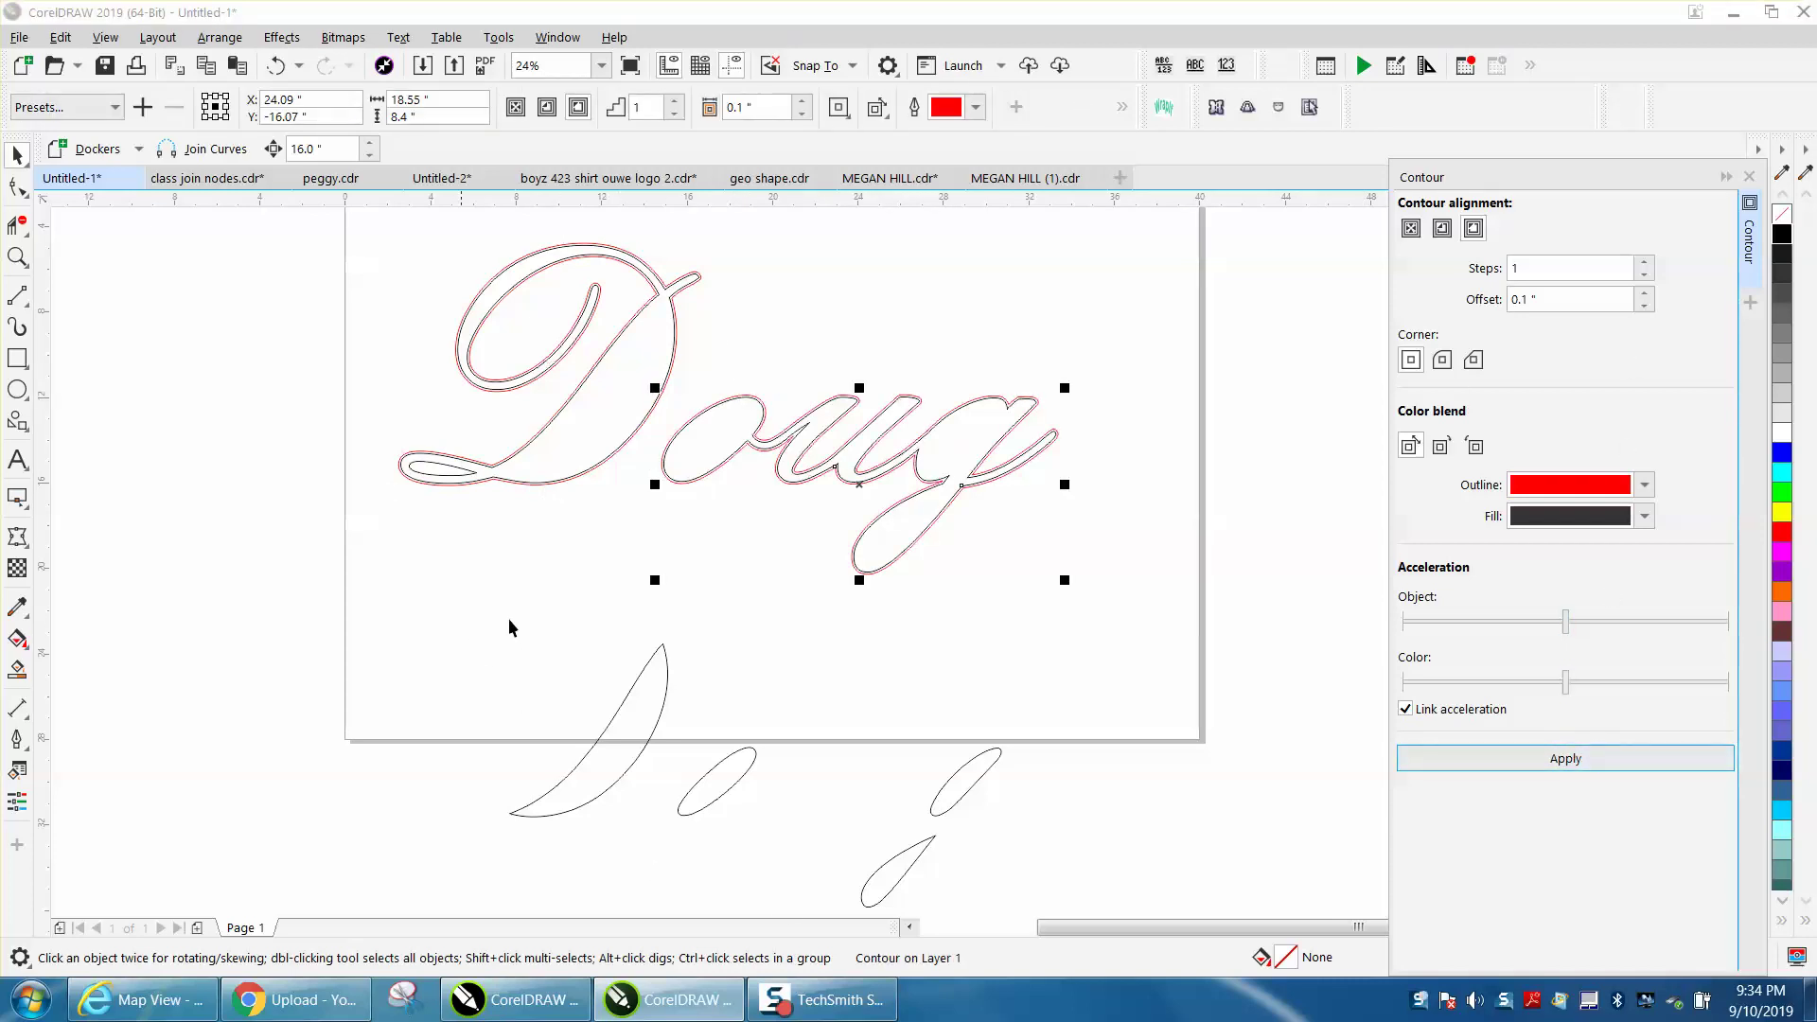
pyautogui.click(651, 665)
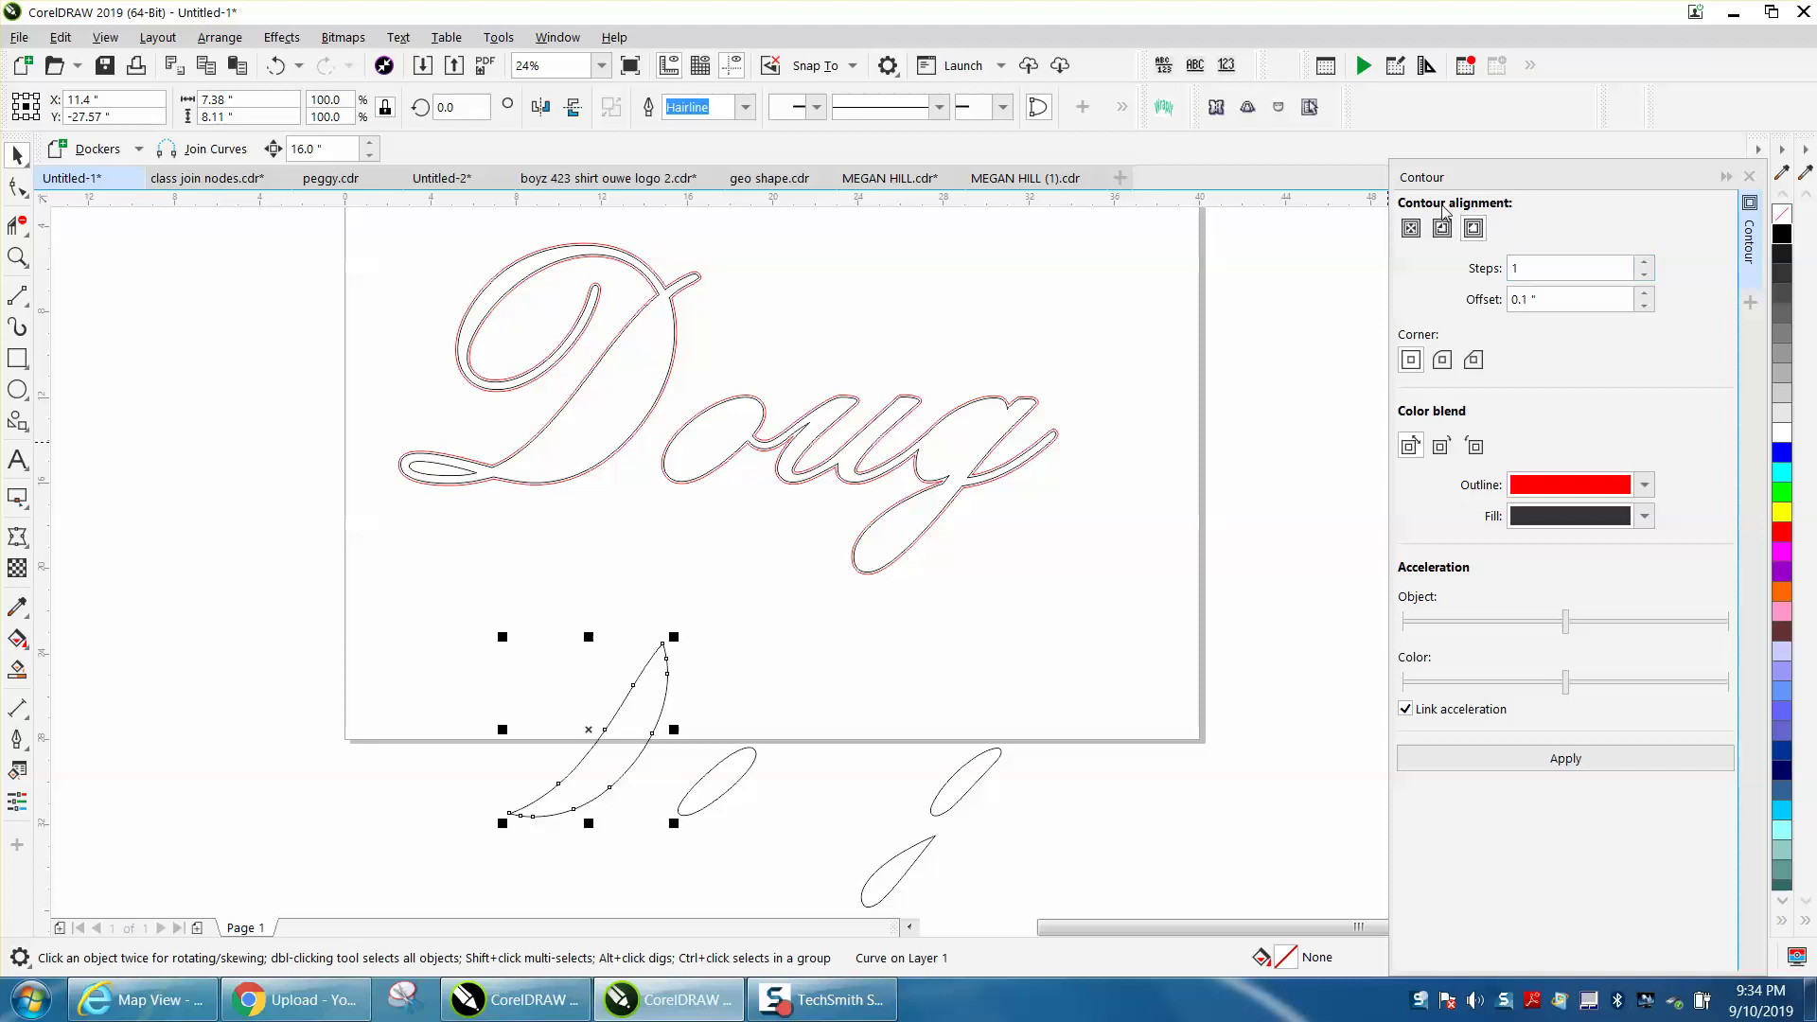
pyautogui.click(1570, 759)
pyautogui.click(750, 754)
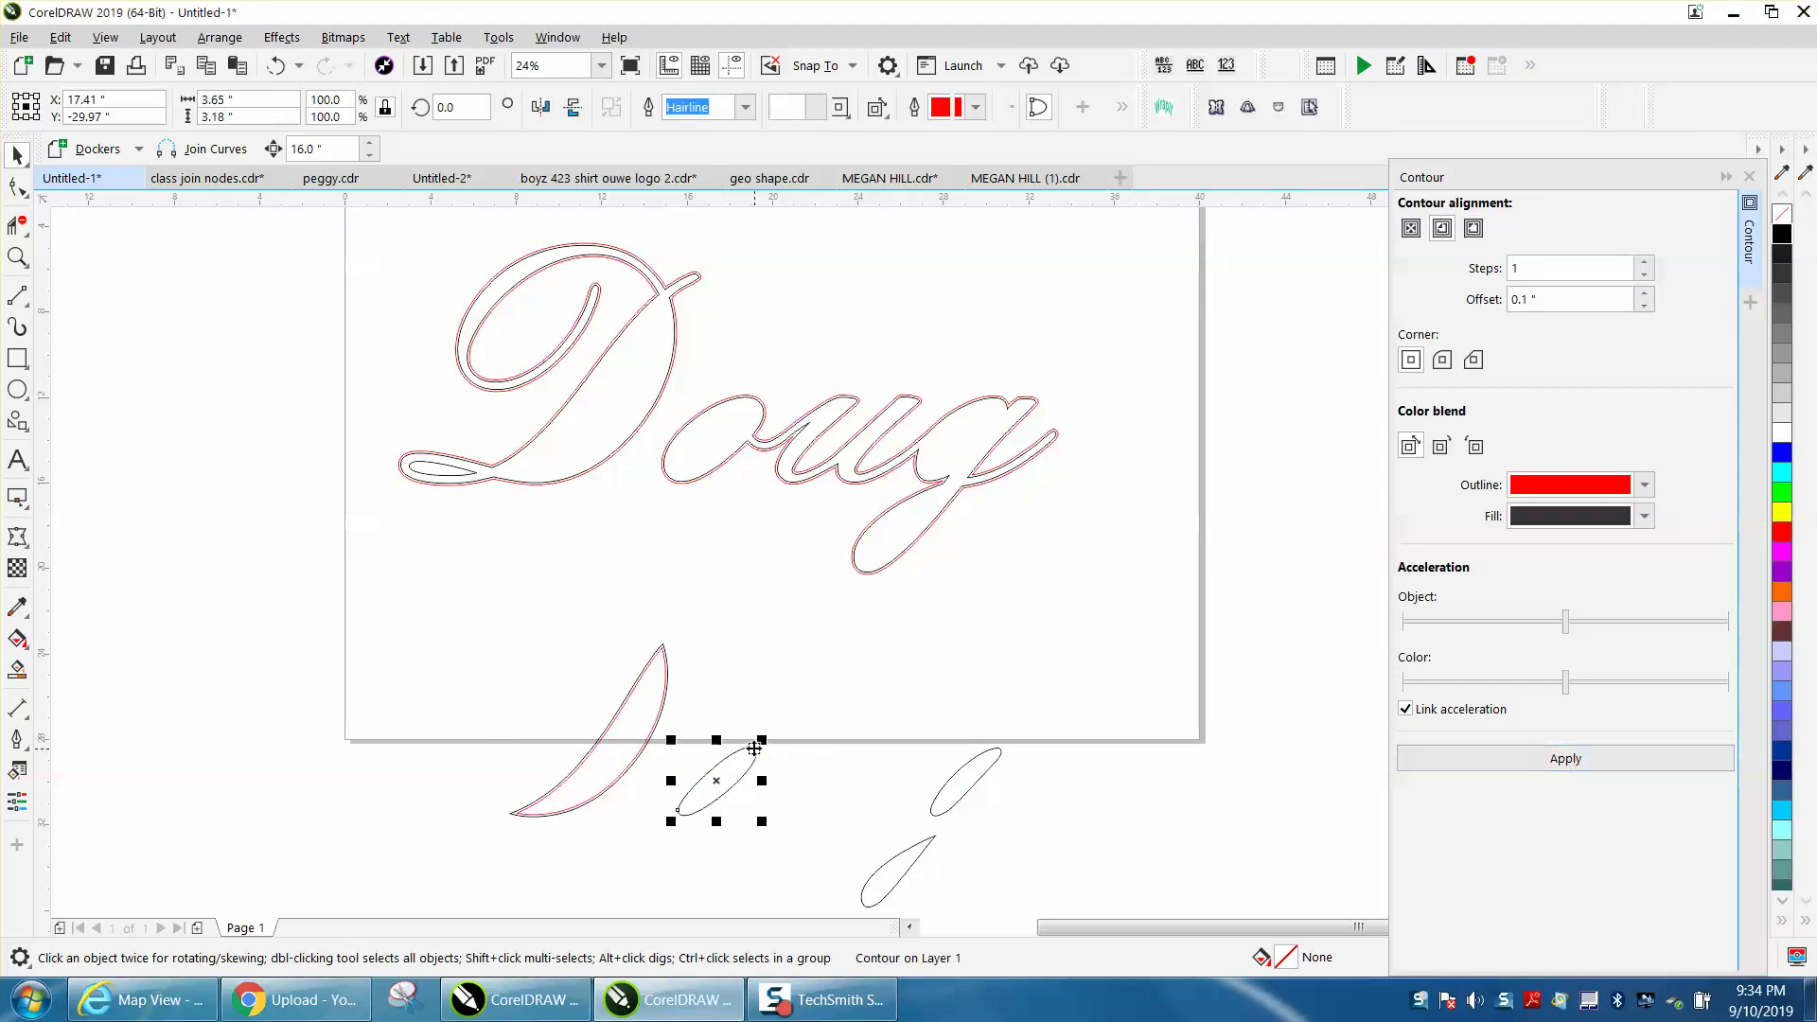
pyautogui.click(1570, 760)
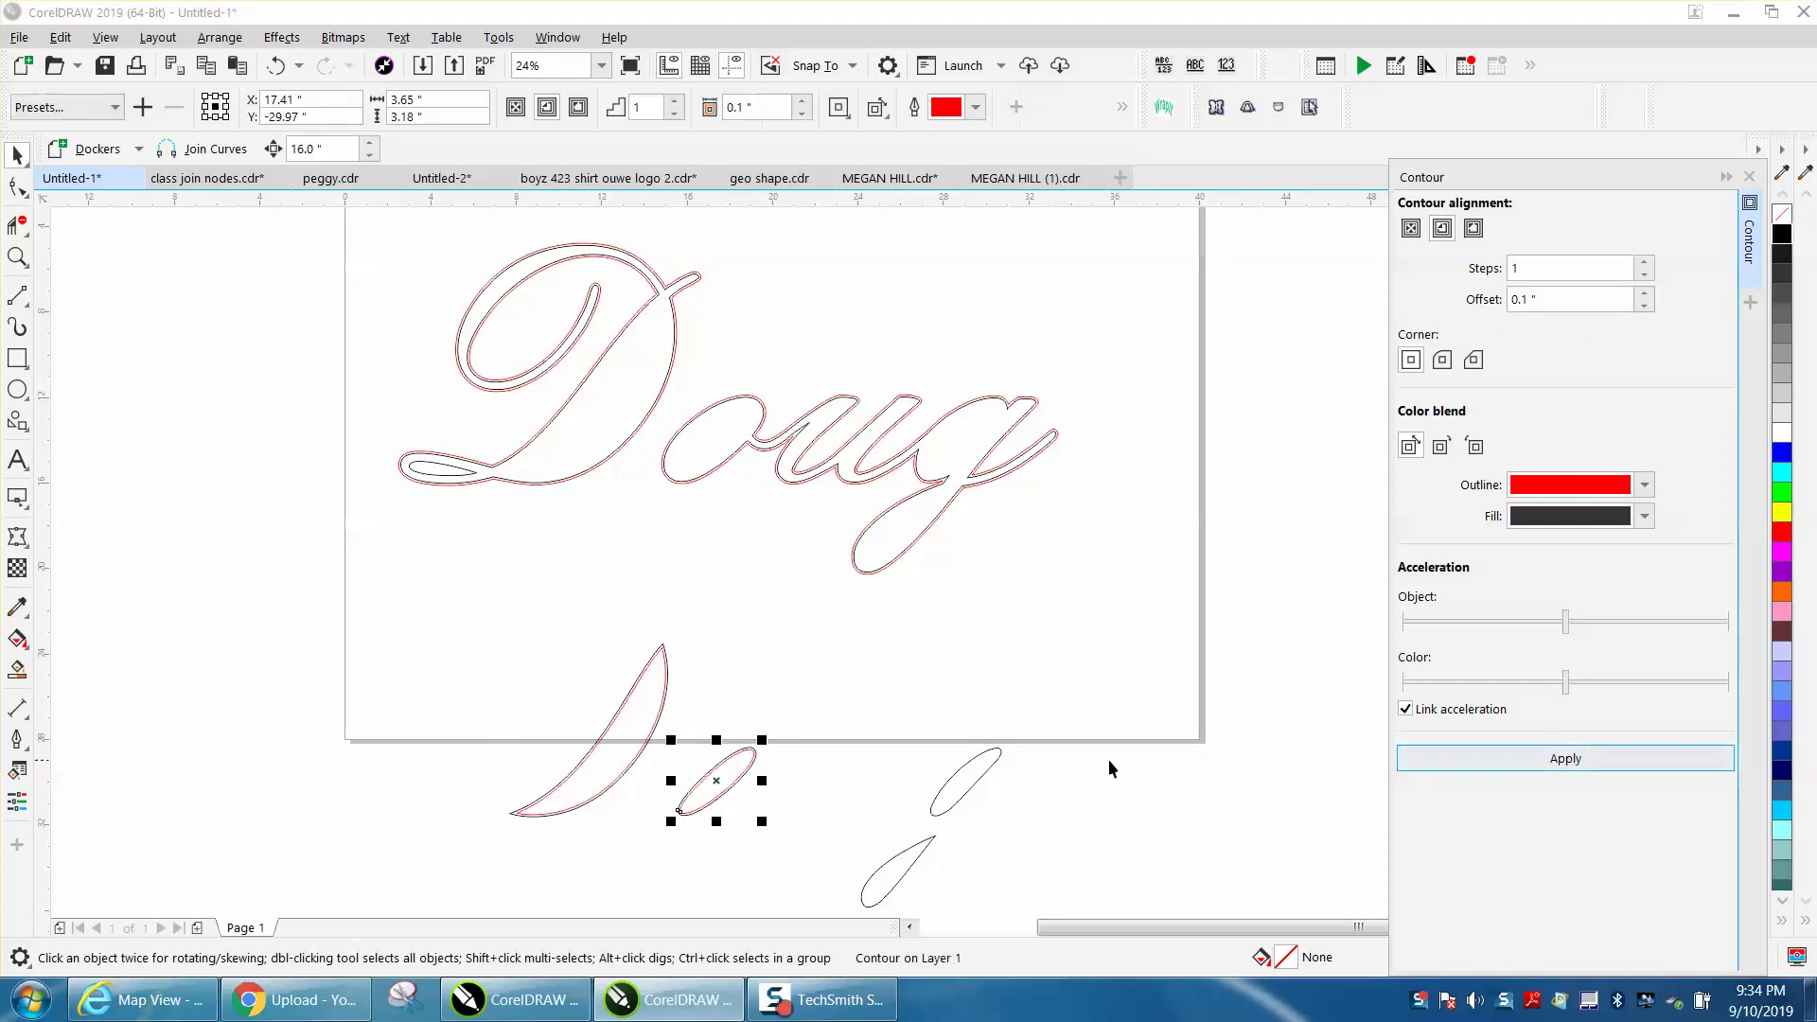
pyautogui.click(993, 760)
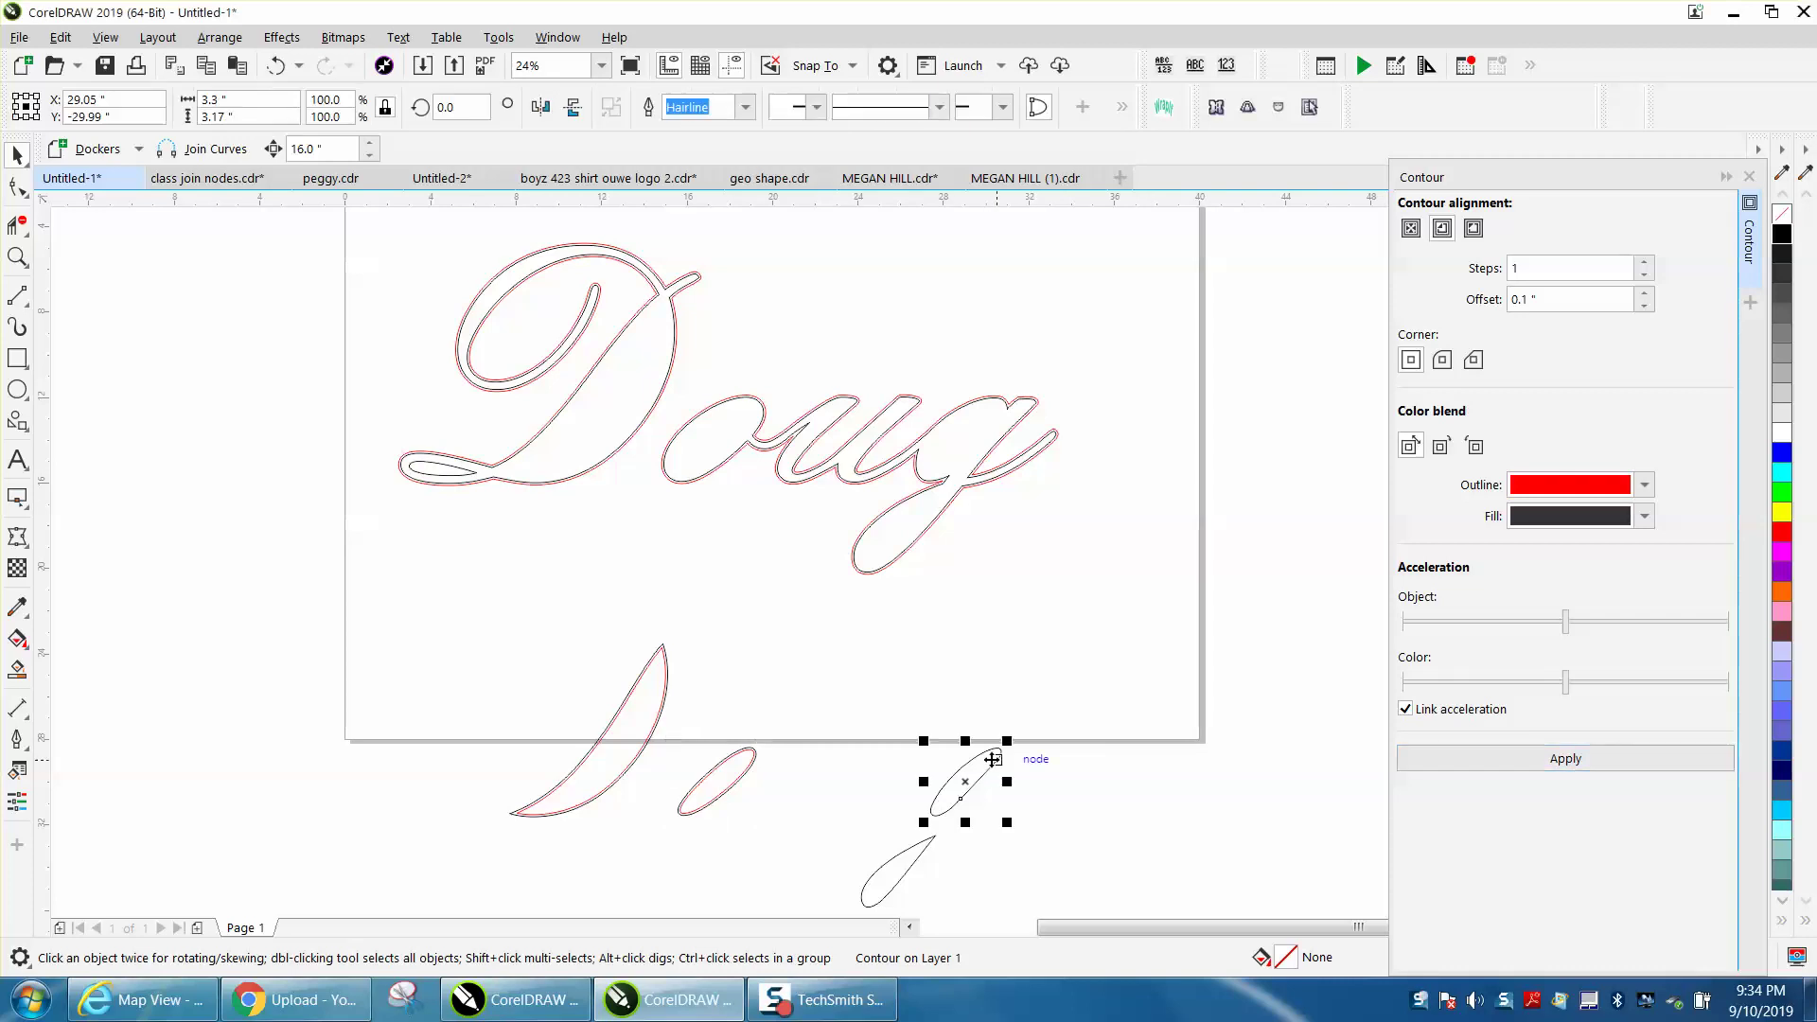
pyautogui.click(1520, 761)
pyautogui.click(925, 851)
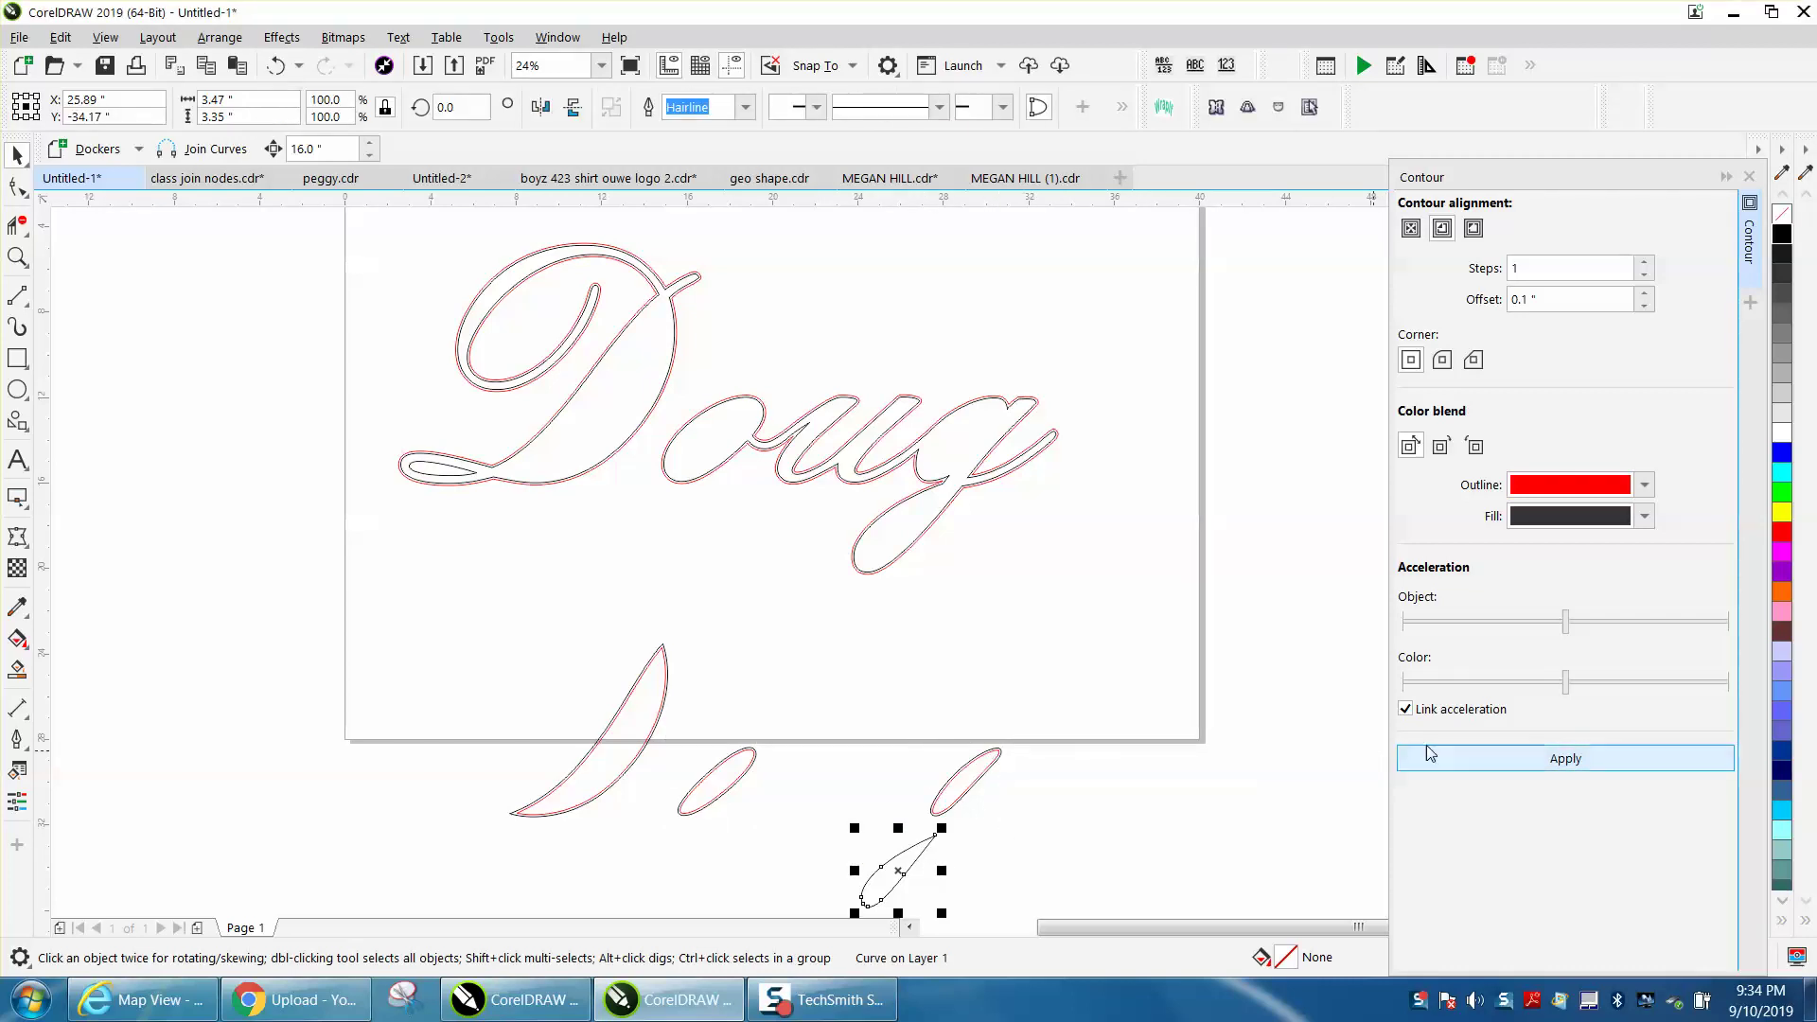
pyautogui.click(1533, 758)
# Break the Doug curves apart from their red contours
pyautogui.scroll(-1, 574, 487)
pyautogui.click(514, 426)
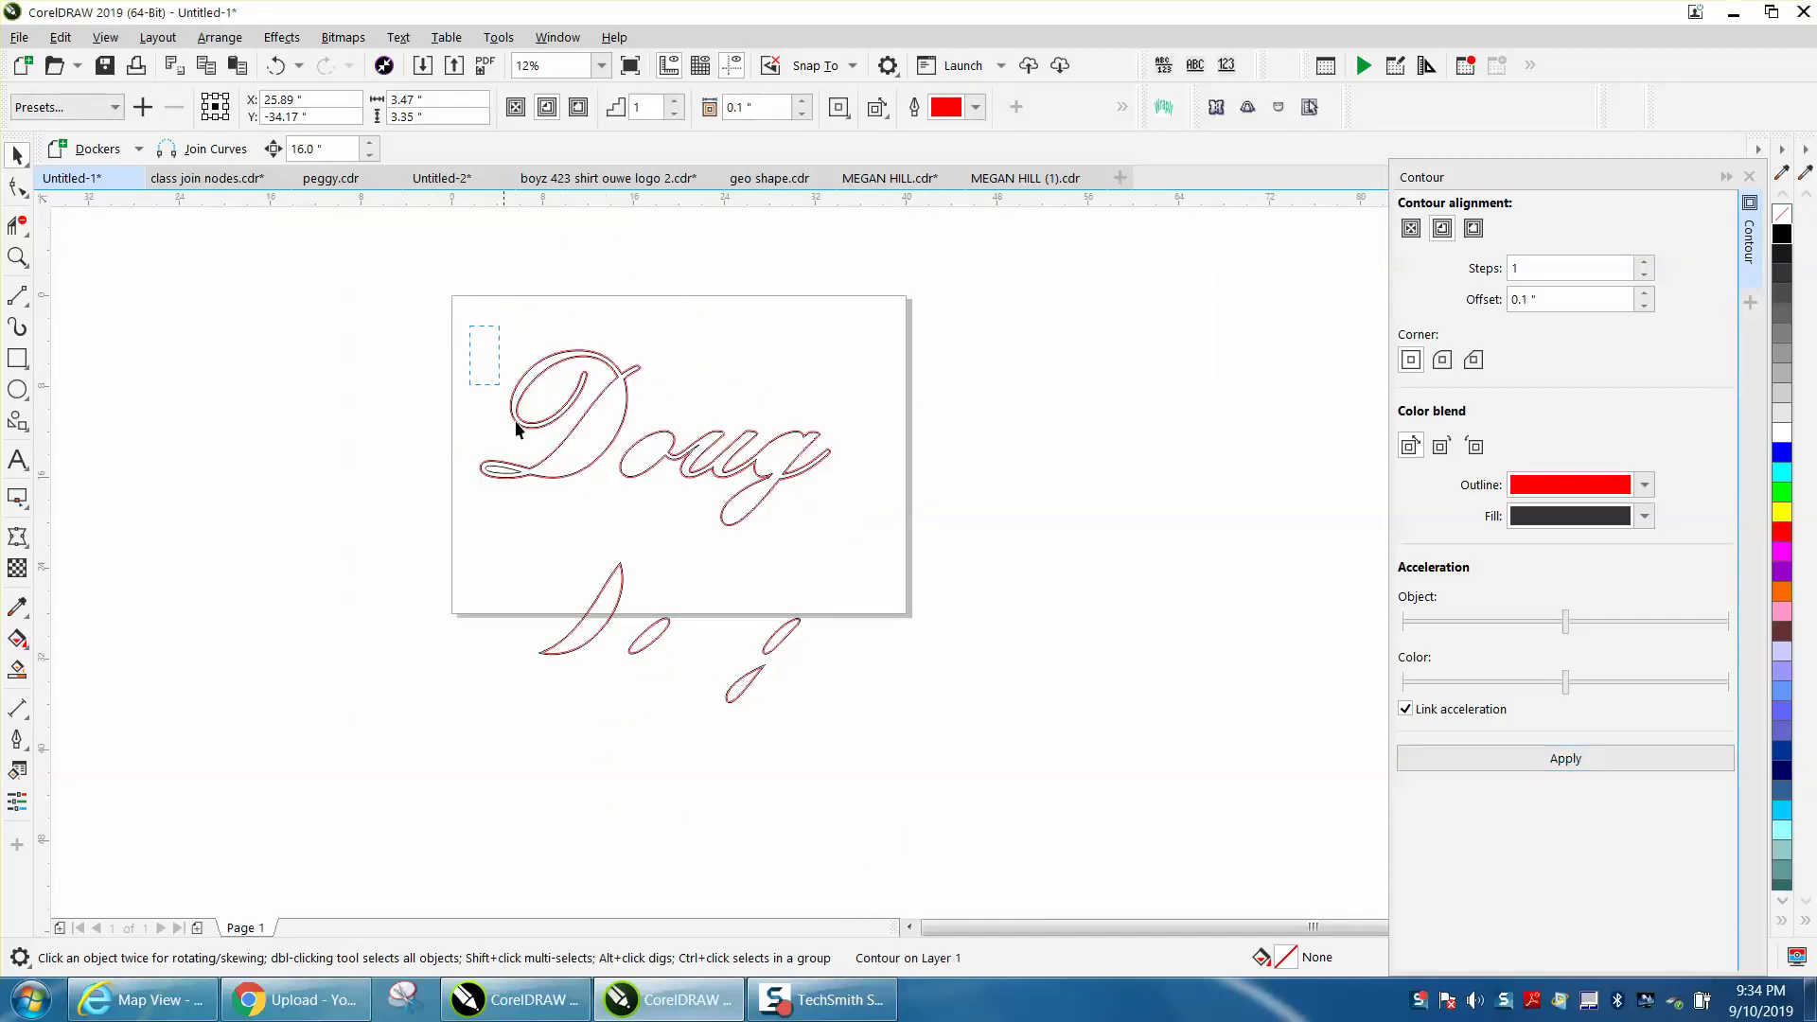
pyautogui.moveTo(1025, 704); pyautogui.dragTo(1036, 730)
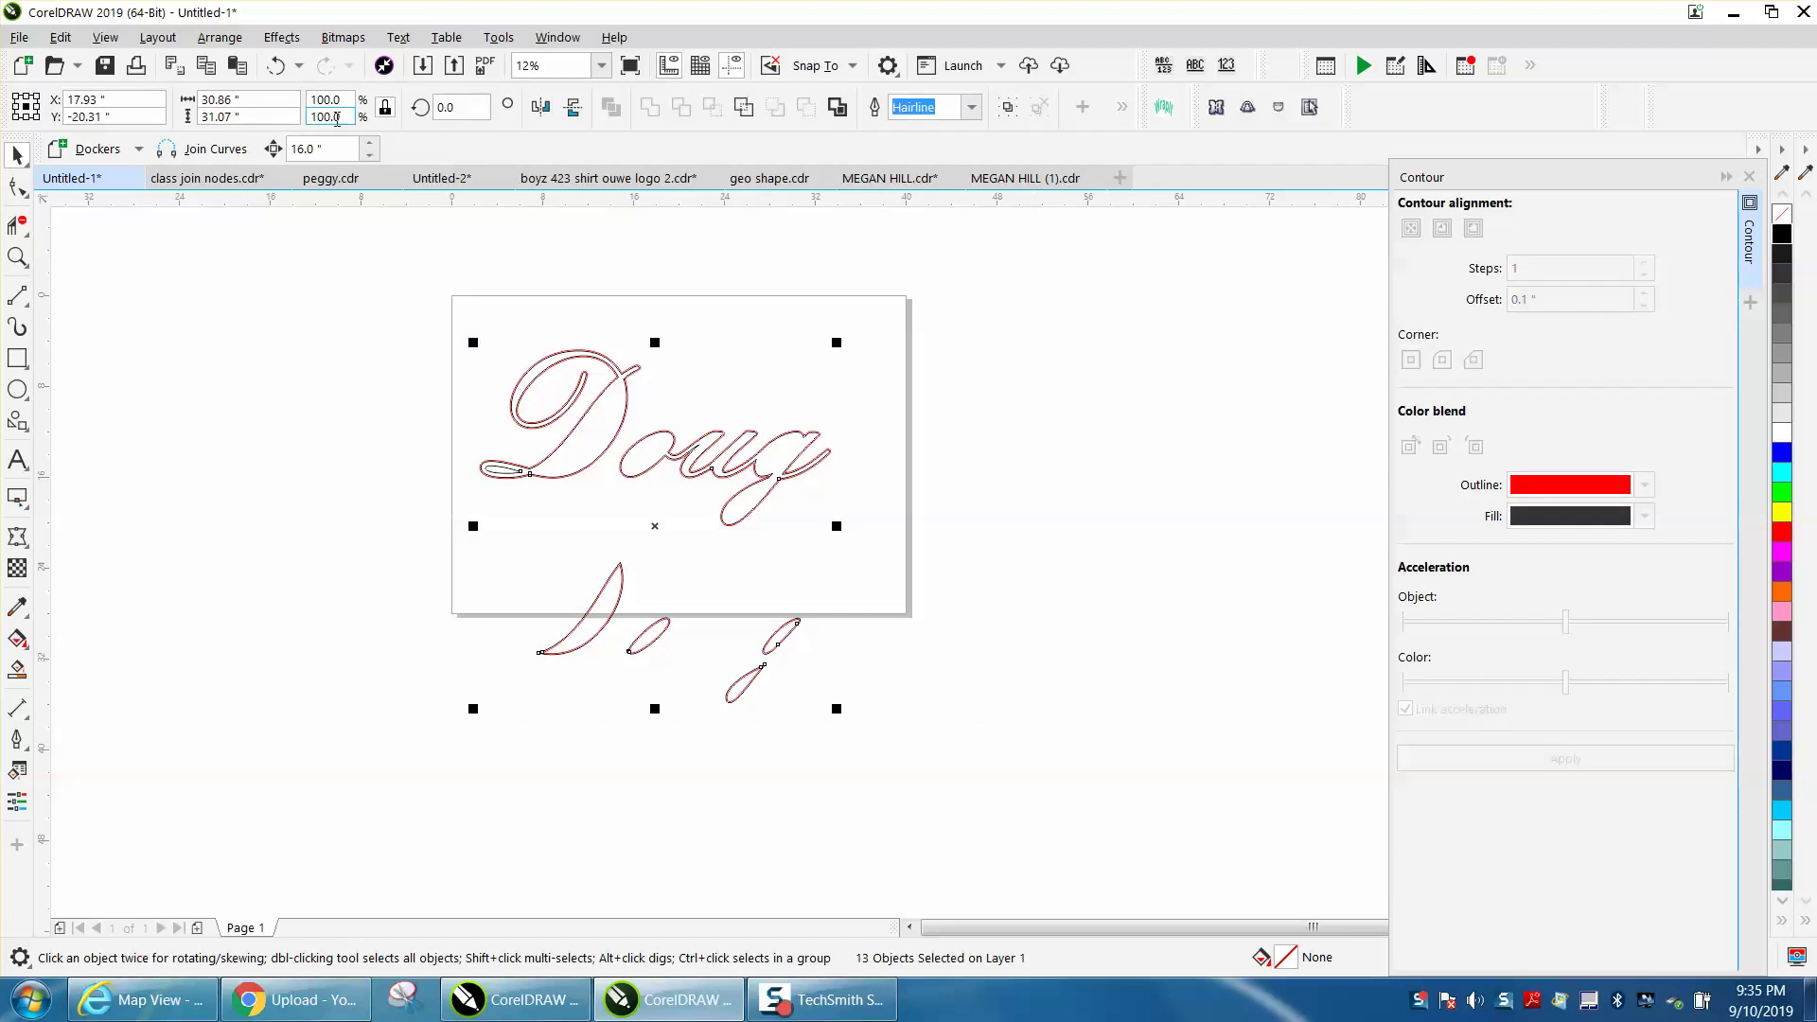
pyautogui.click(221, 38)
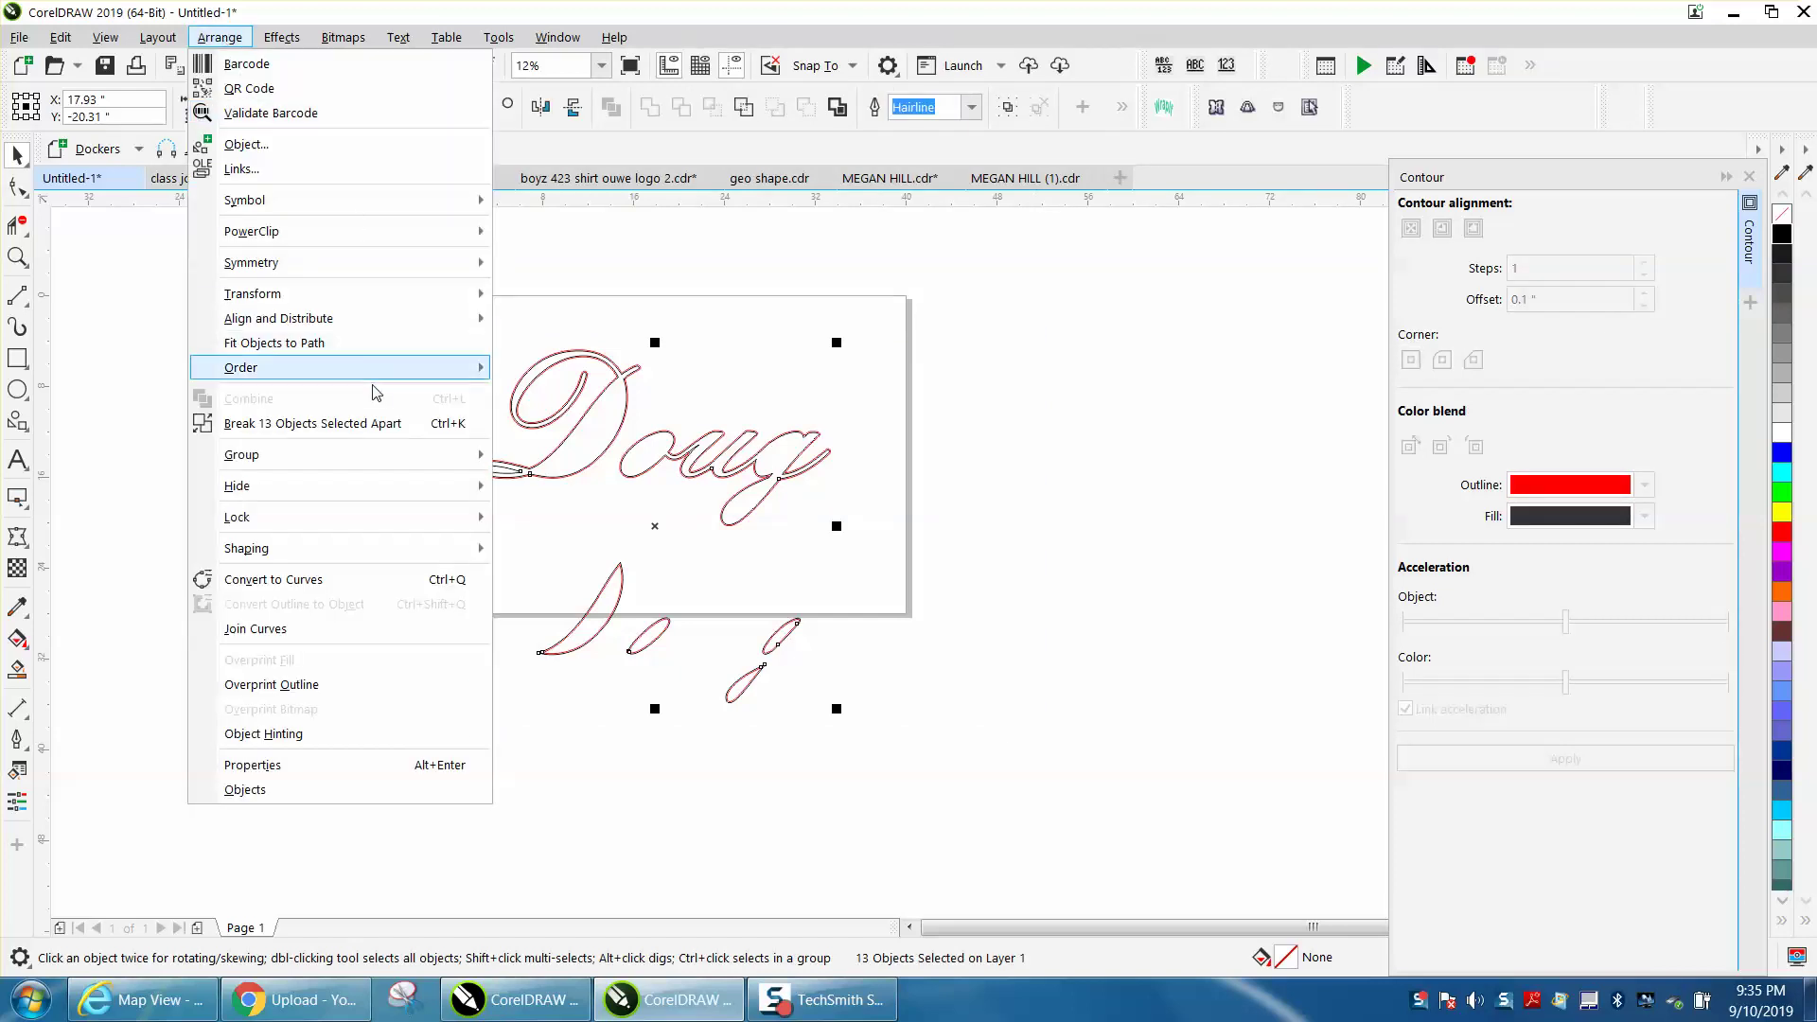
pyautogui.click(364, 424)
pyautogui.click(320, 361)
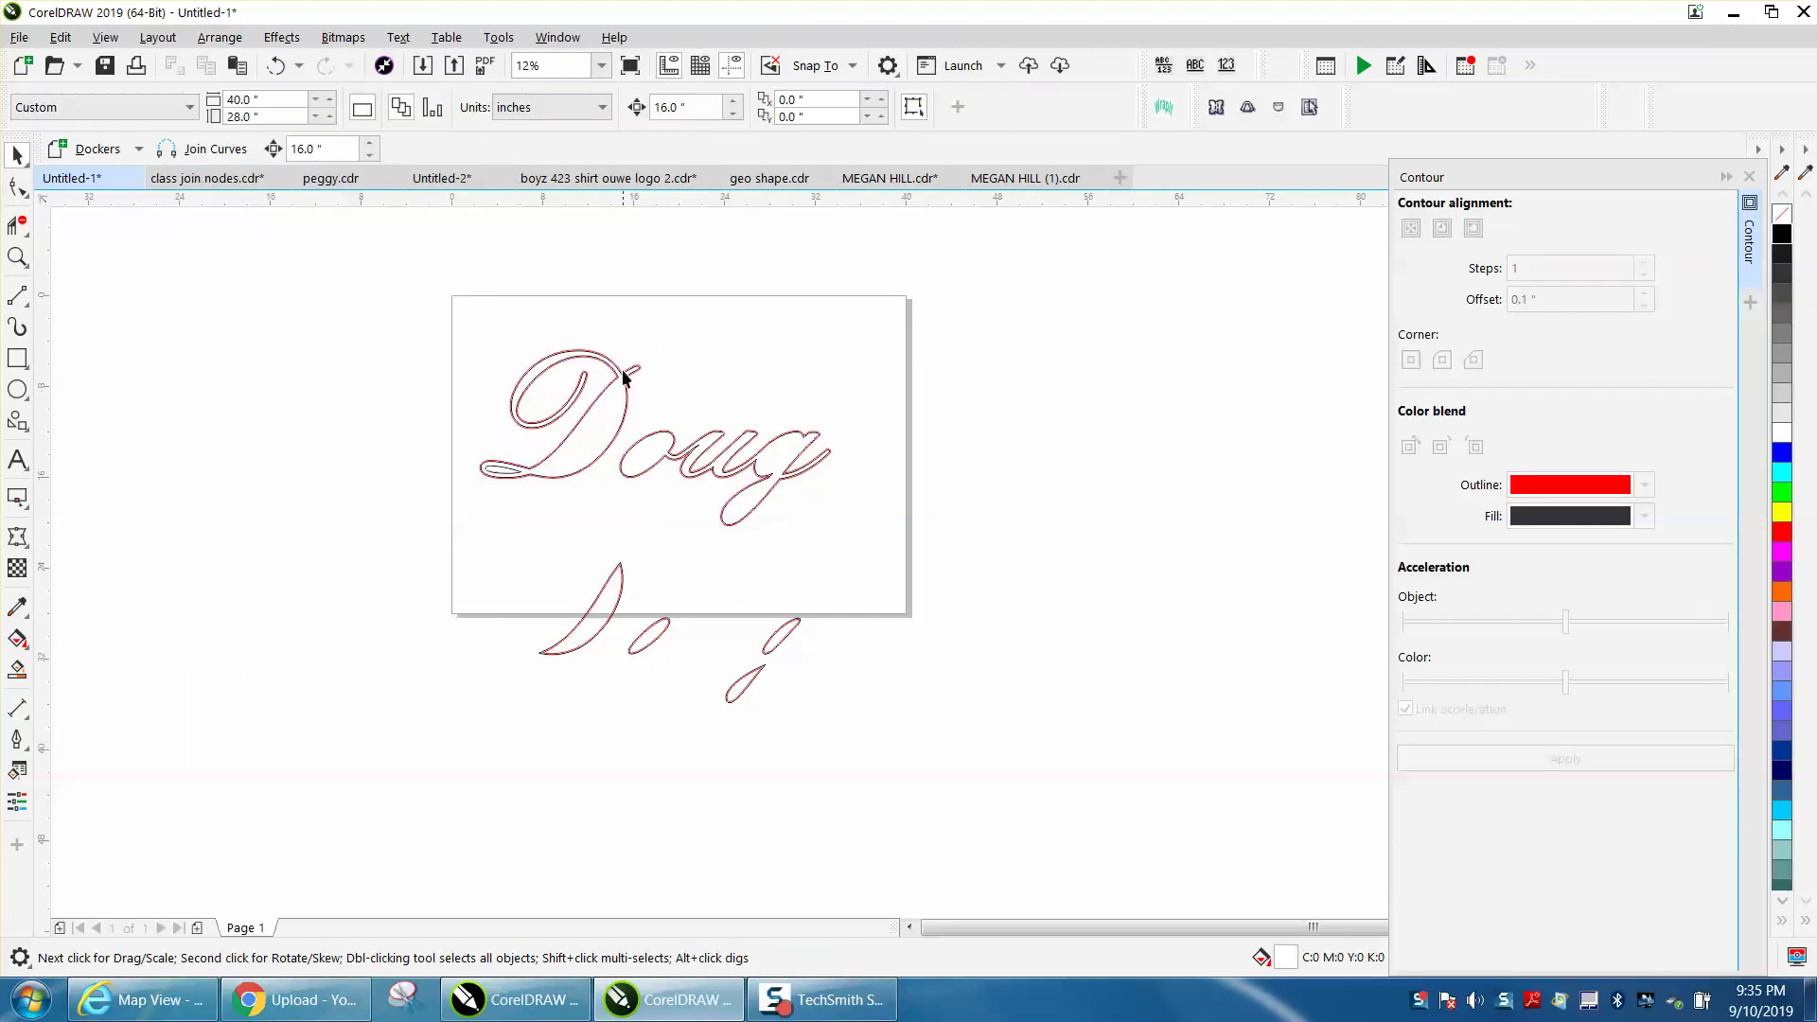
# Nudge the black D and oug outlines down below the page
pyautogui.click(614, 400)
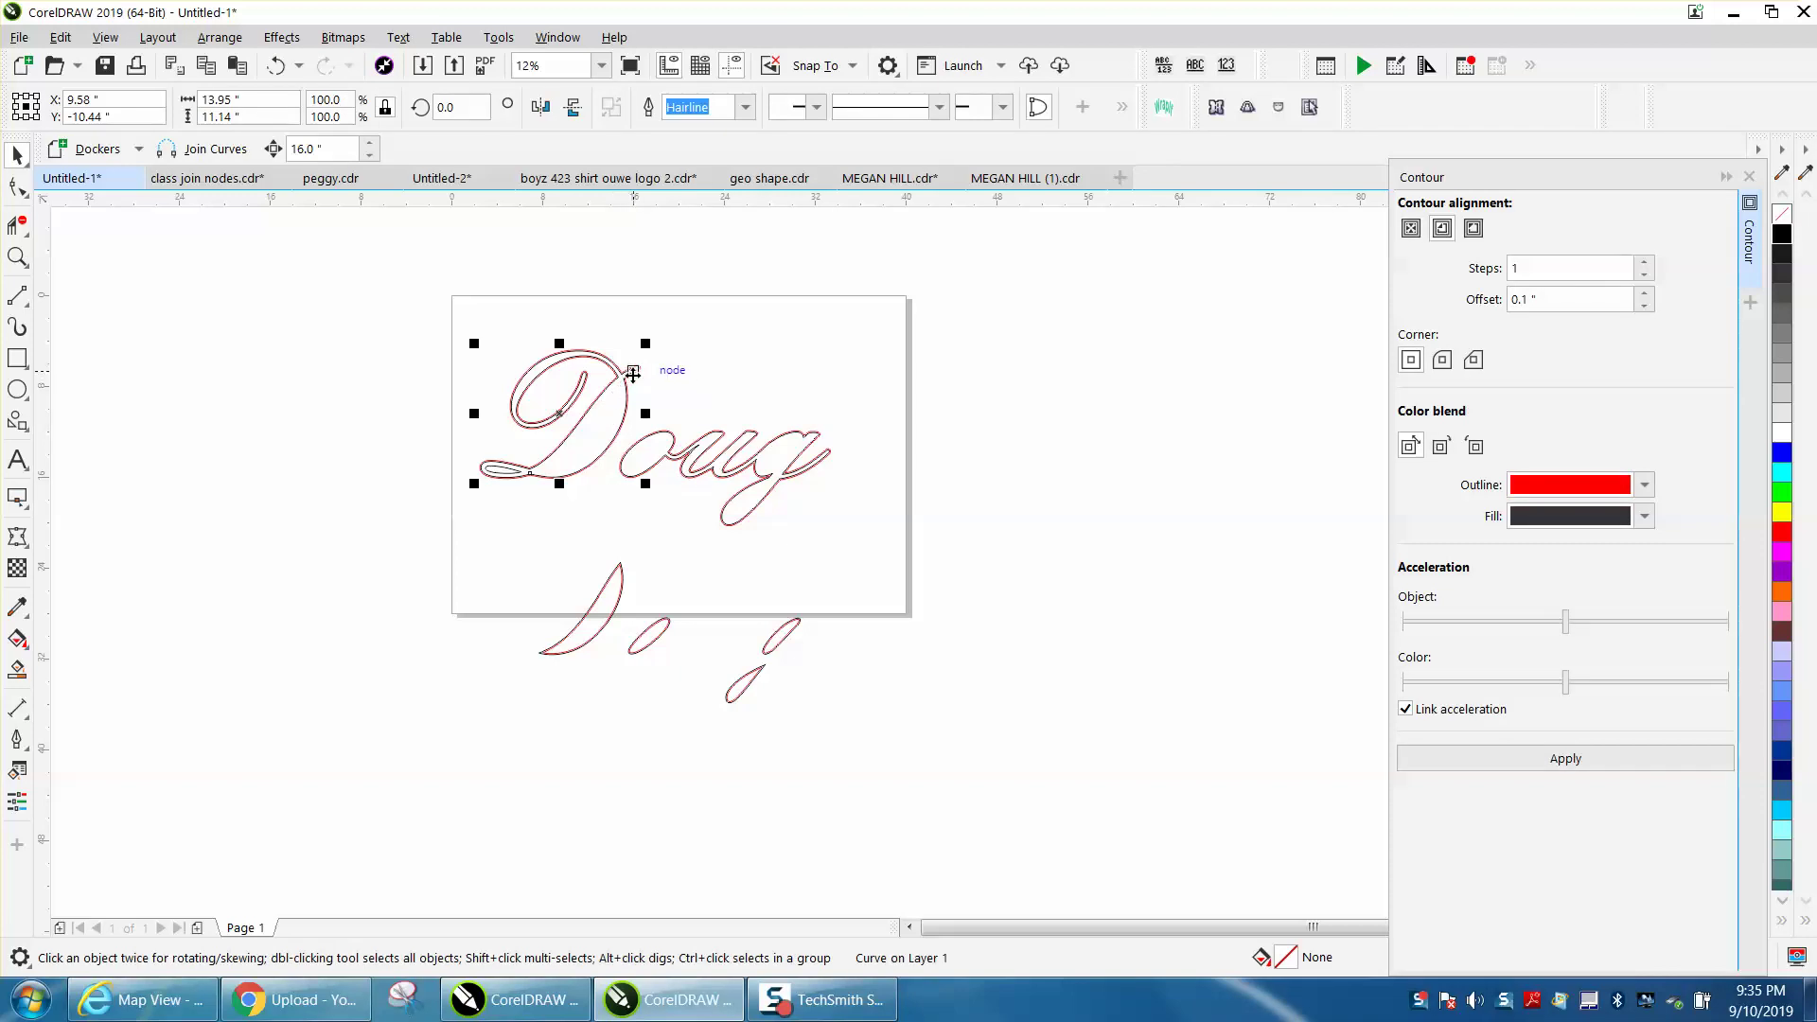
pyautogui.press('Left')
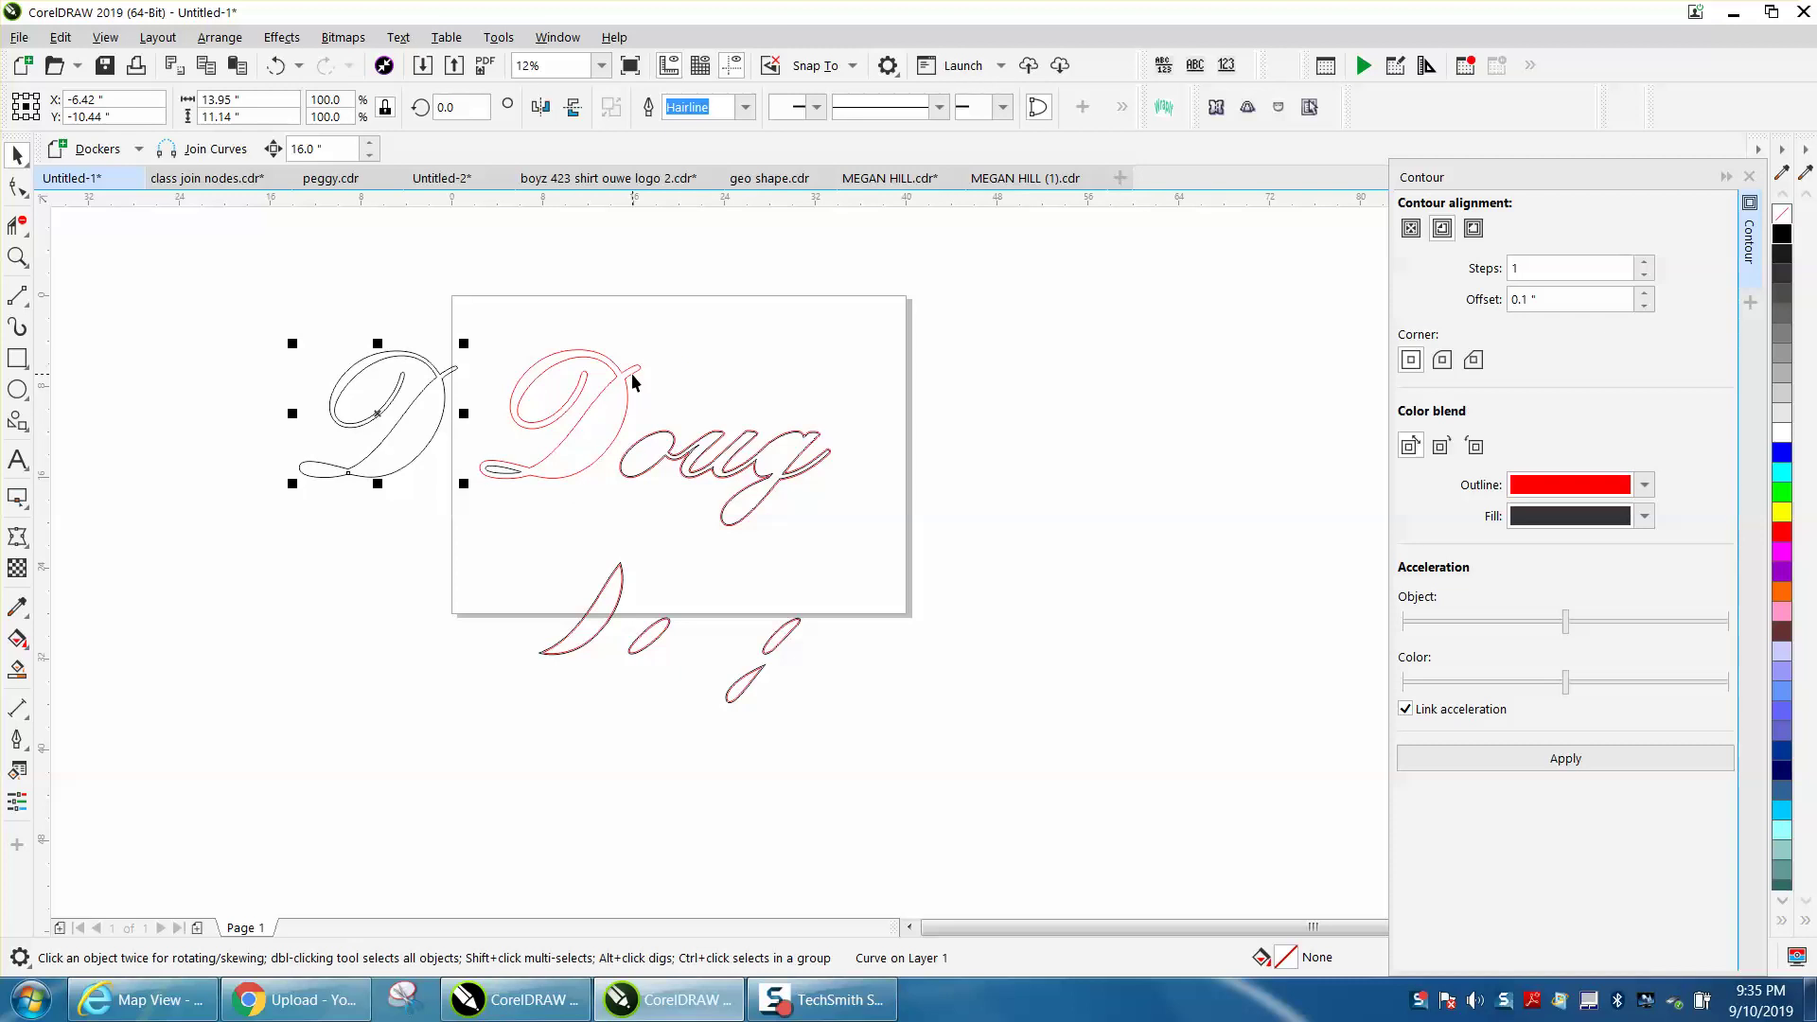
pyautogui.press('Right')
pyautogui.press('Down')
pyautogui.press('Down')
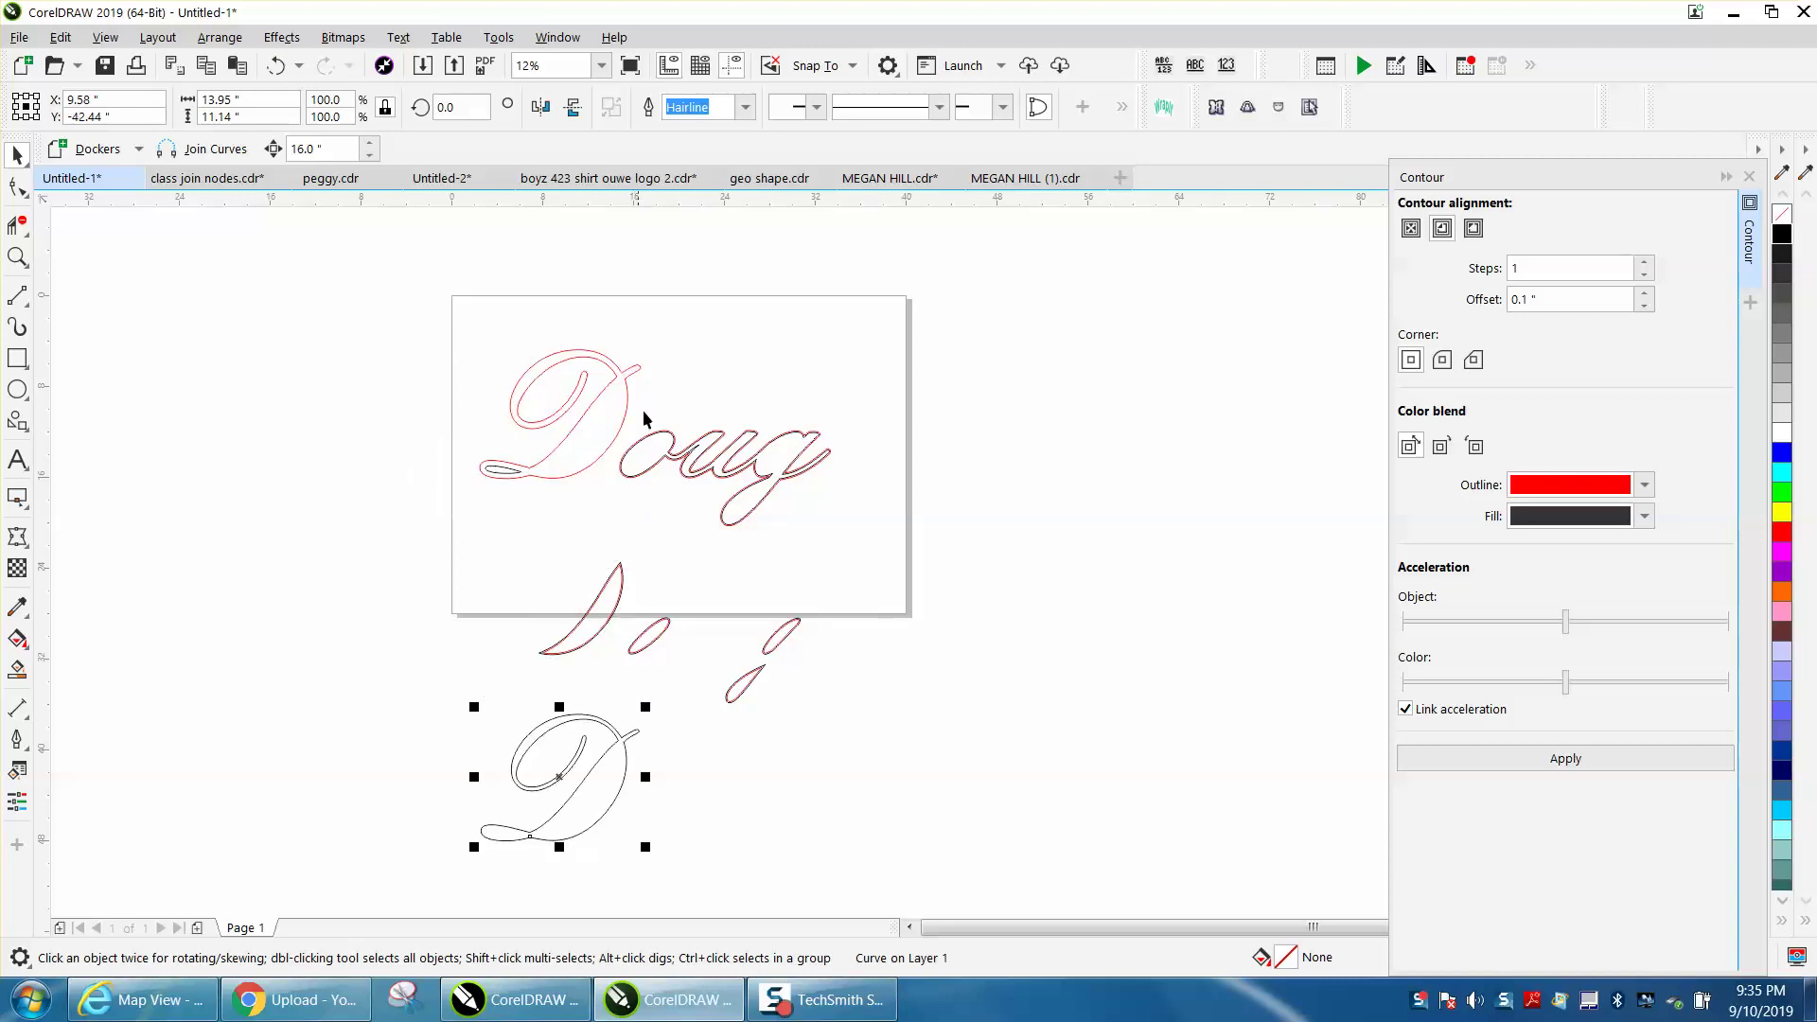
pyautogui.click(653, 446)
pyautogui.press('Down')
pyautogui.press('Down')
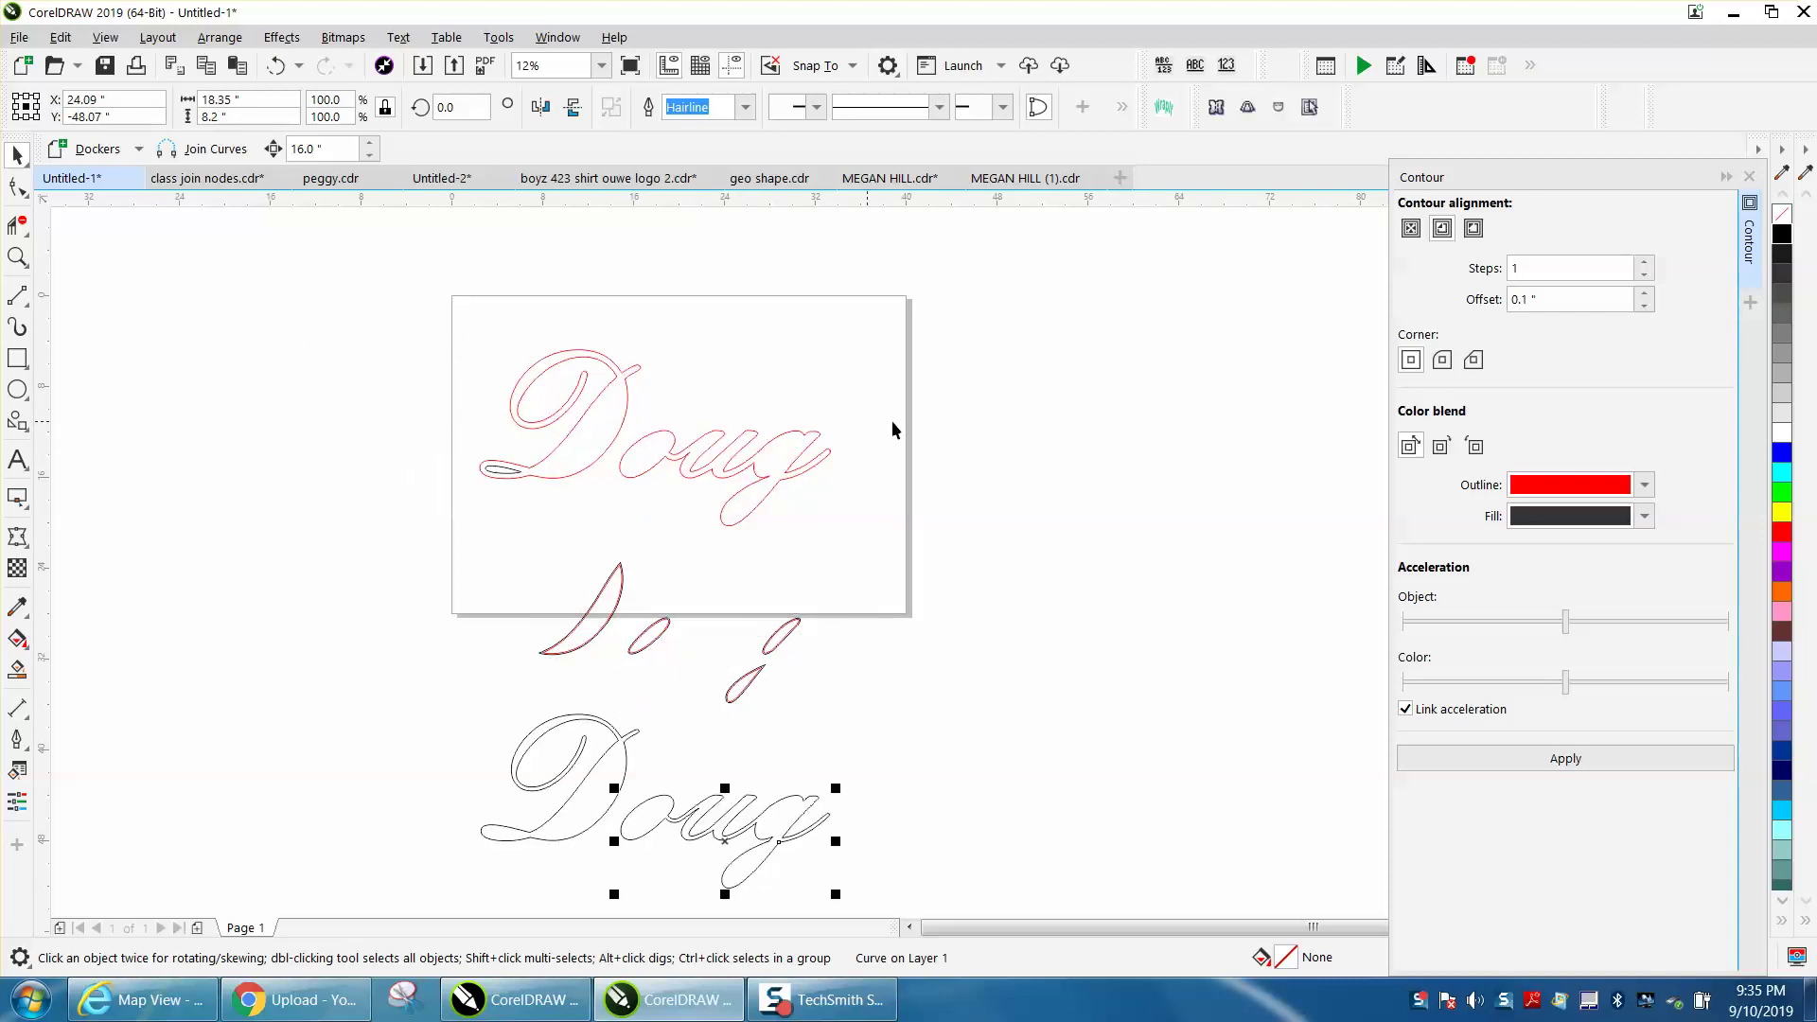
# Move the D's tail loop down to the lower Doug and zoom in on the leftover slivers
pyautogui.click(515, 472)
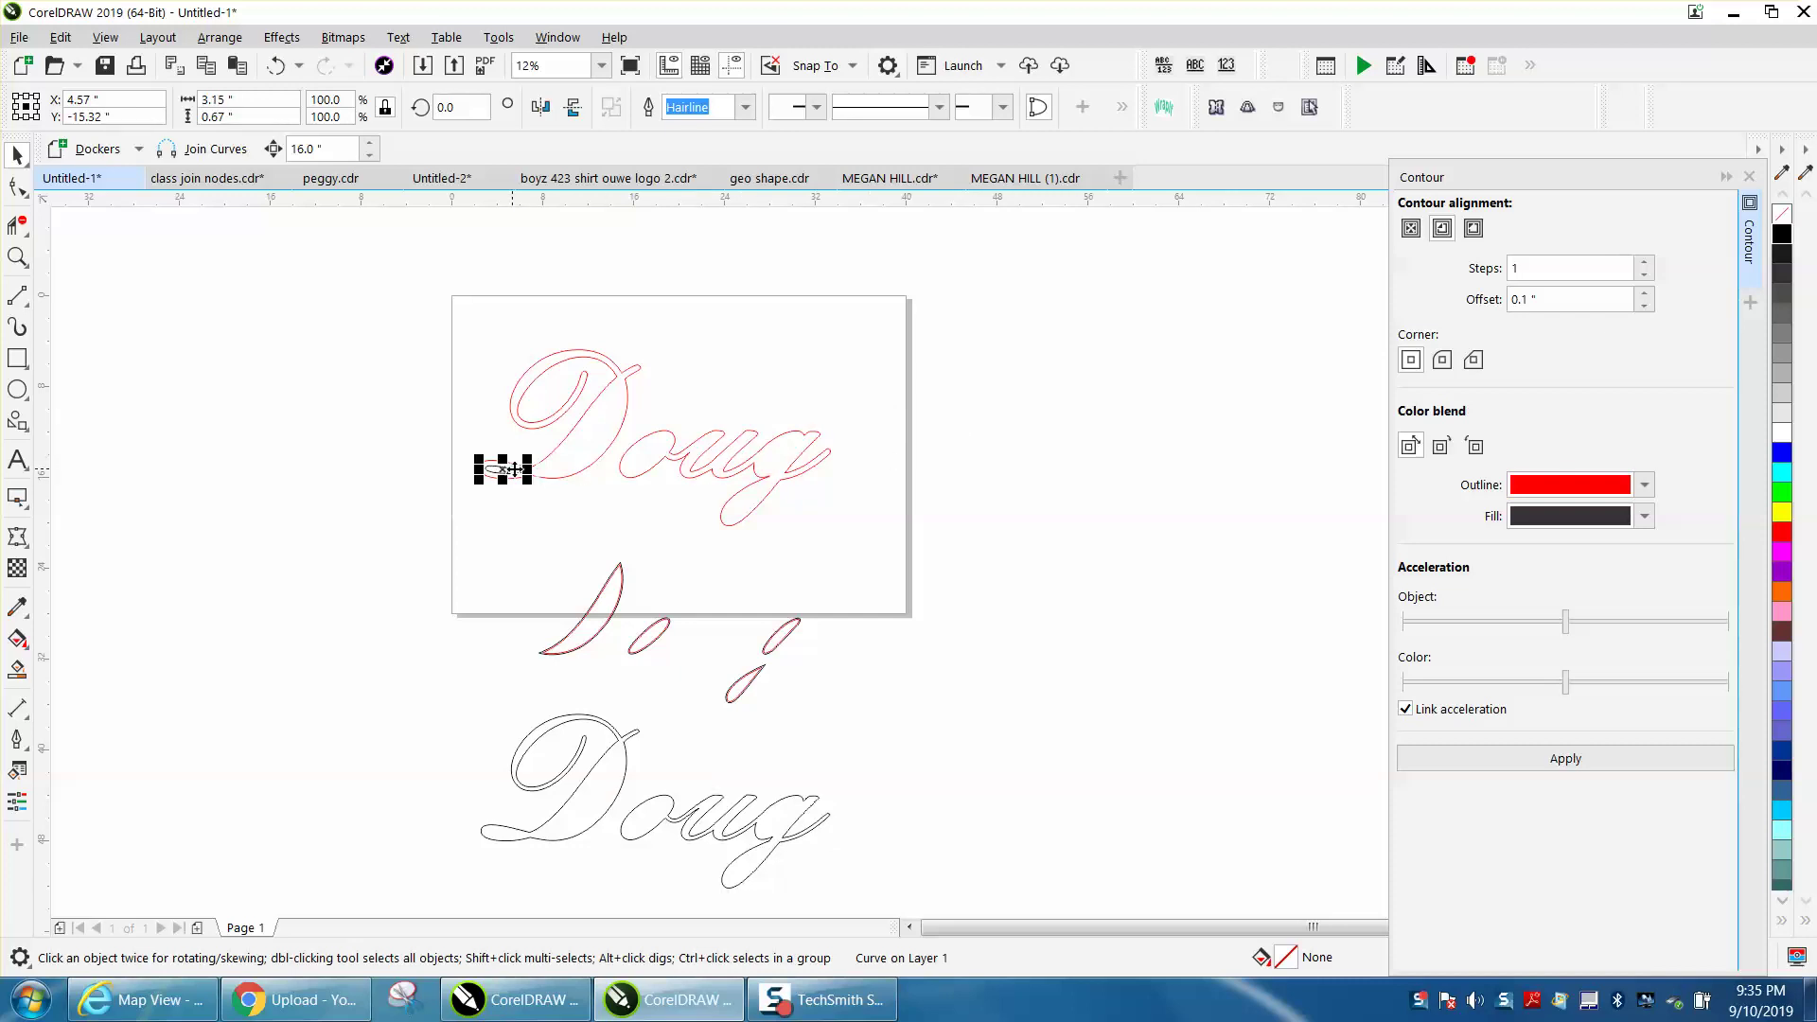
pyautogui.press('Down')
pyautogui.press('Down')
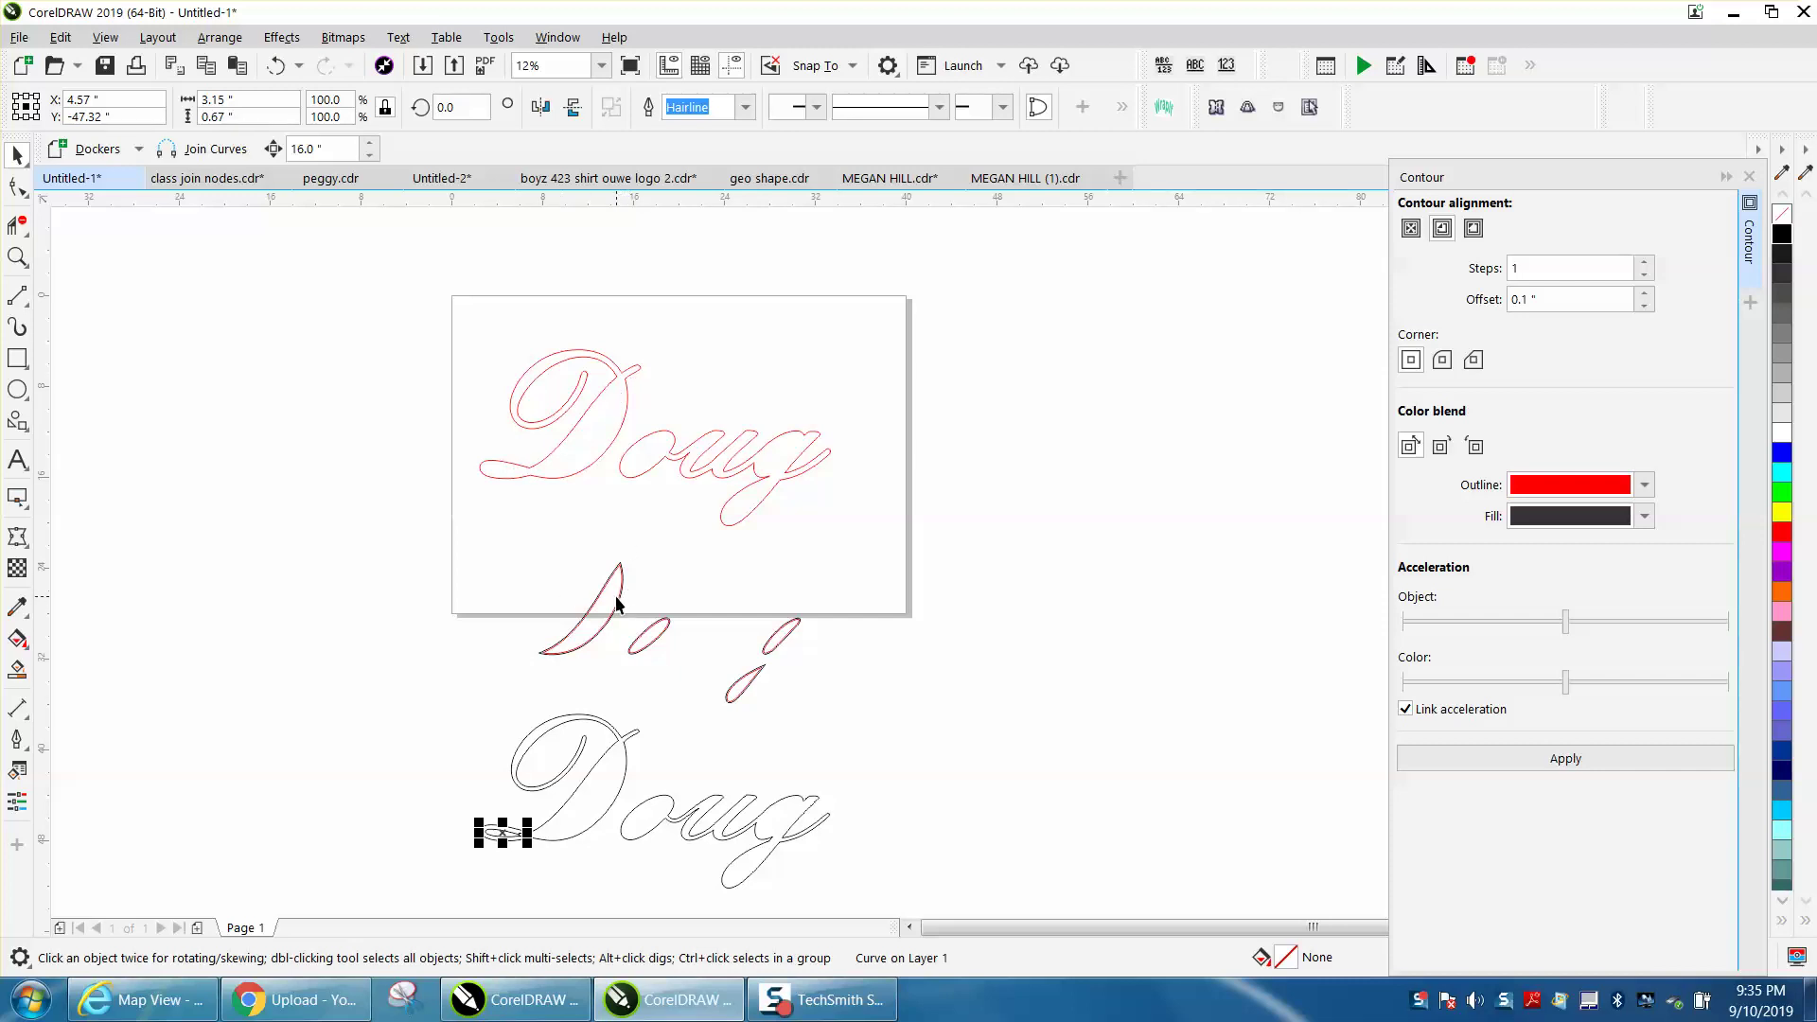
pyautogui.press('z')
pyautogui.moveTo(471, 560); pyautogui.dragTo(819, 704)
pyautogui.click(17, 154)
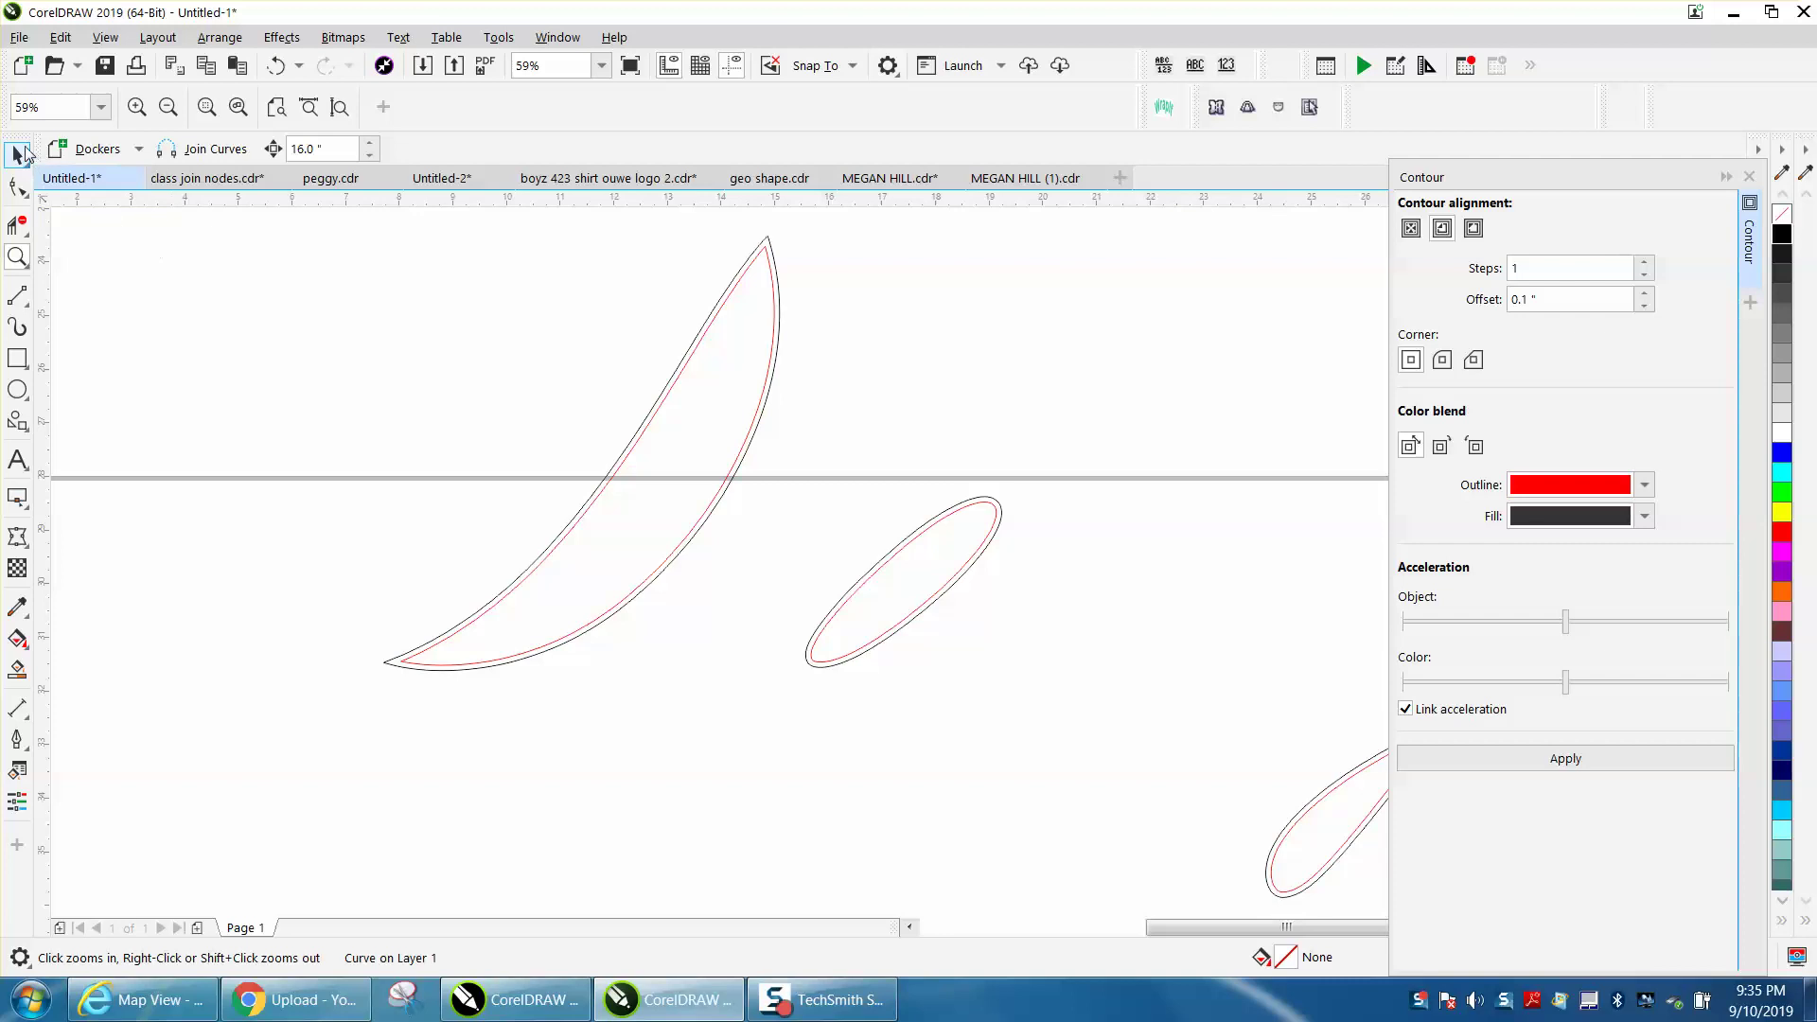
pyautogui.click(369, 294)
# Separate the slivers from their contours and drag the three red contours into the red Doug
pyautogui.click(719, 383)
pyautogui.hotkey('ctrl', 'z')
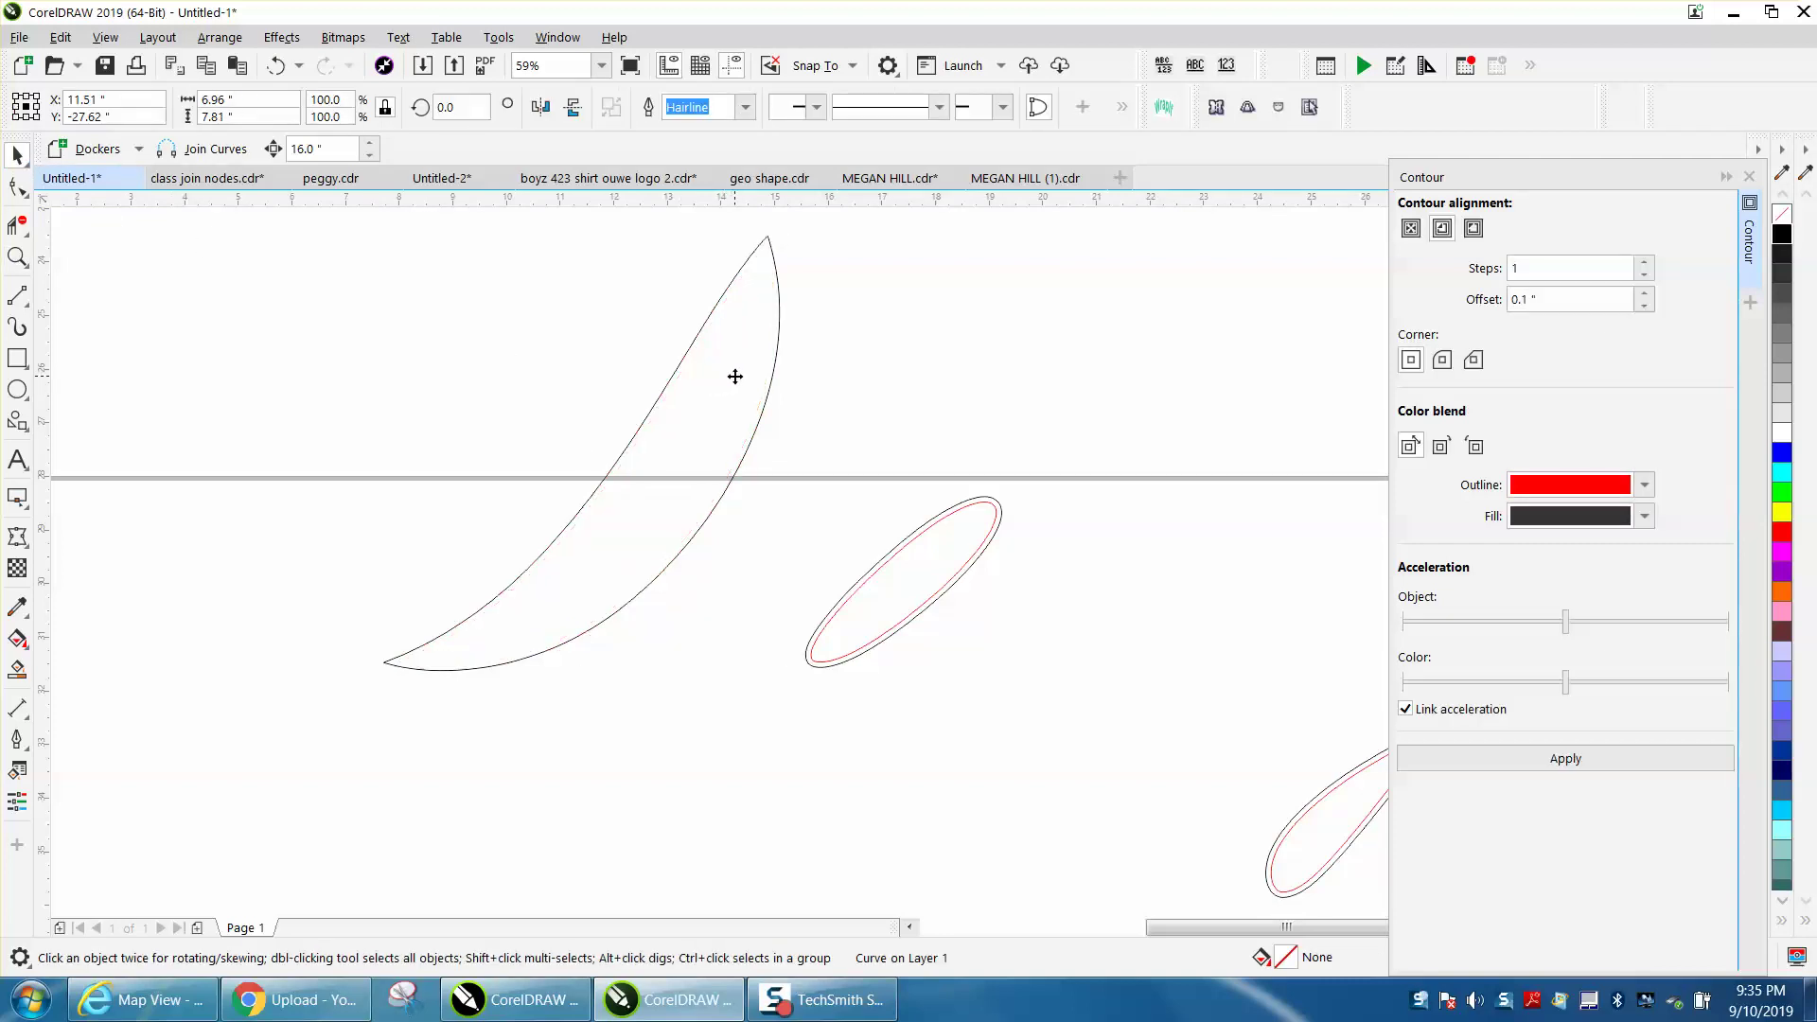
pyautogui.scroll(-3, 735, 376)
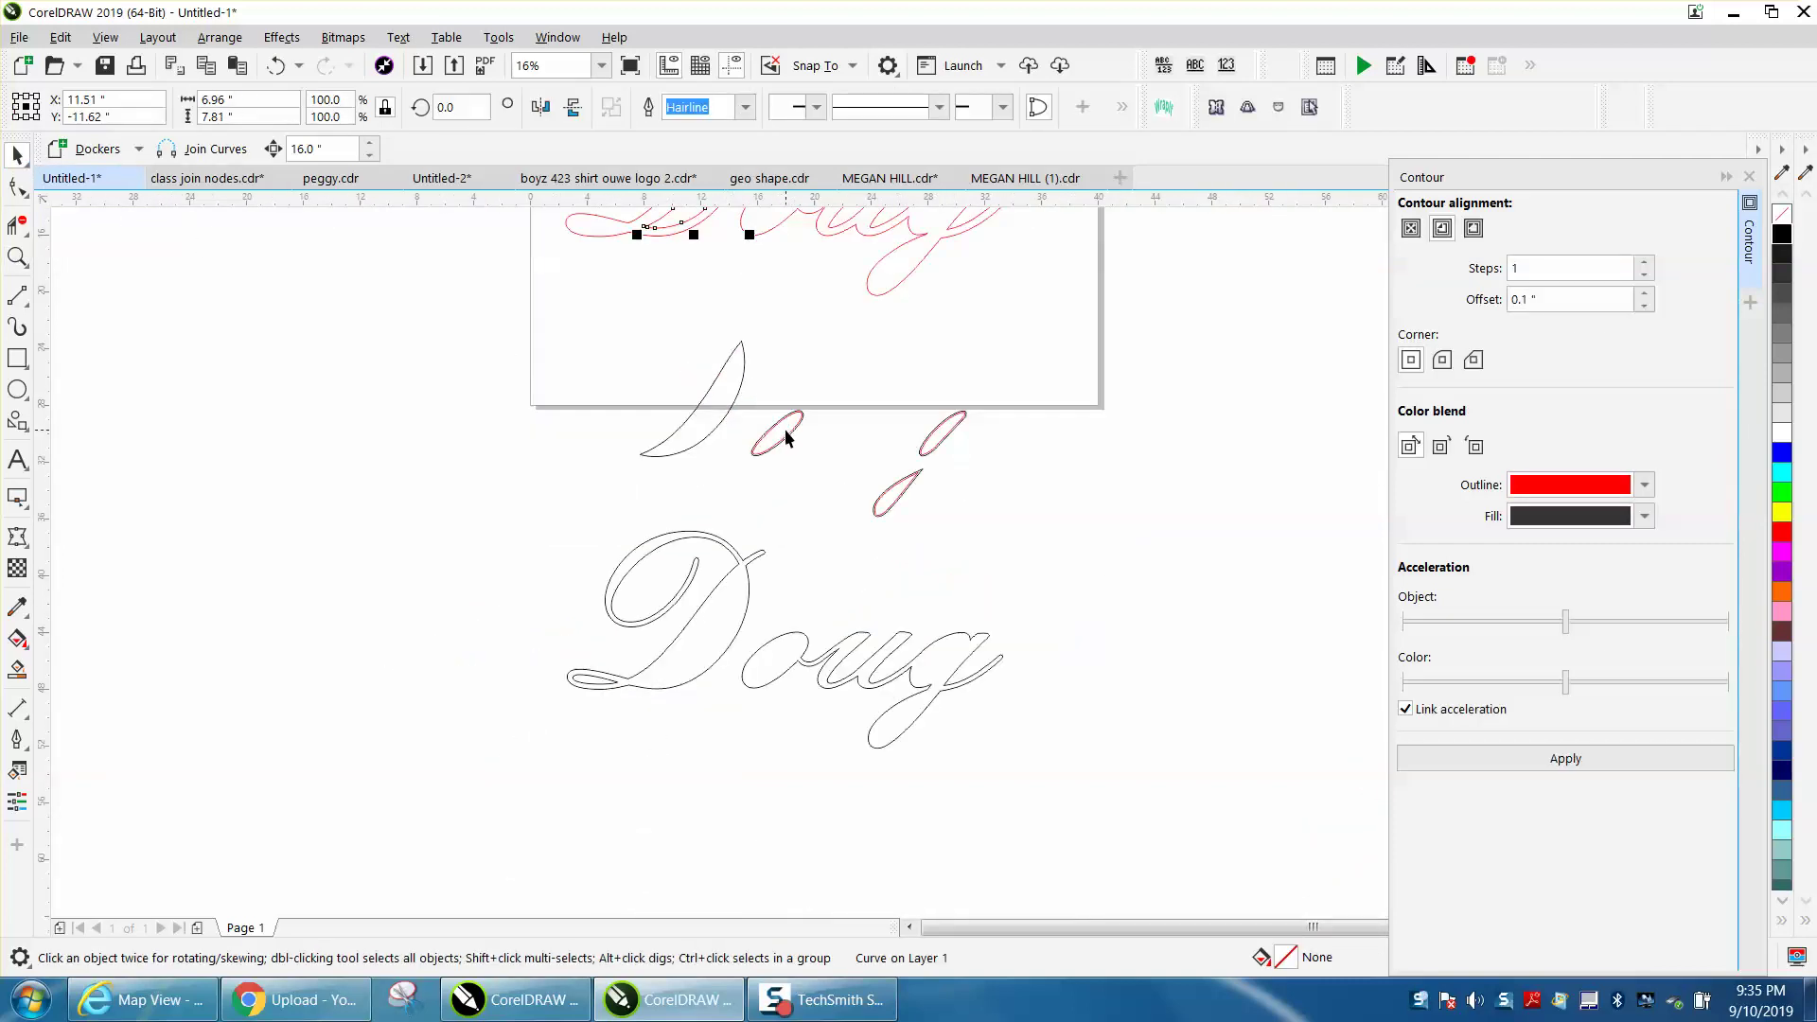
pyautogui.click(785, 429)
pyautogui.moveTo(784, 429); pyautogui.dragTo(775, 206)
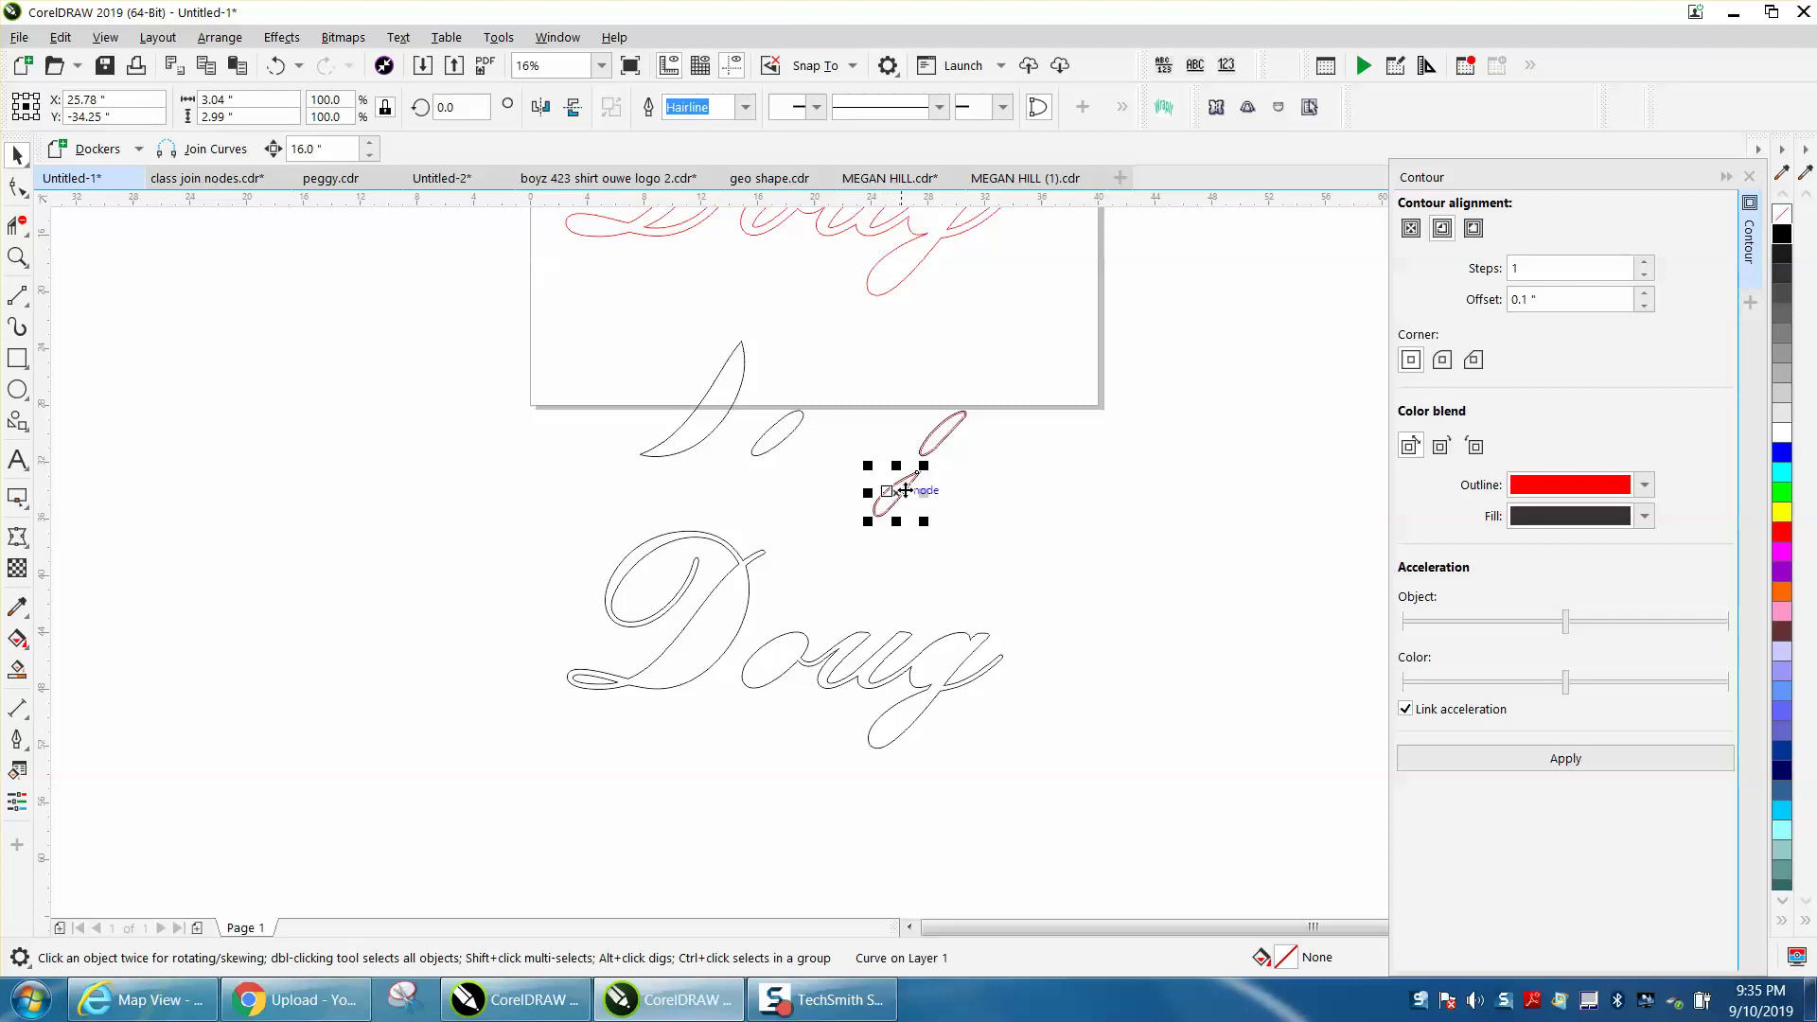
pyautogui.moveTo(895, 497); pyautogui.dragTo(895, 271)
pyautogui.click(944, 445)
pyautogui.moveTo(943, 445); pyautogui.dragTo(937, 226)
# Select all the remaining black slivers together
pyautogui.scroll(-2, 925, 411)
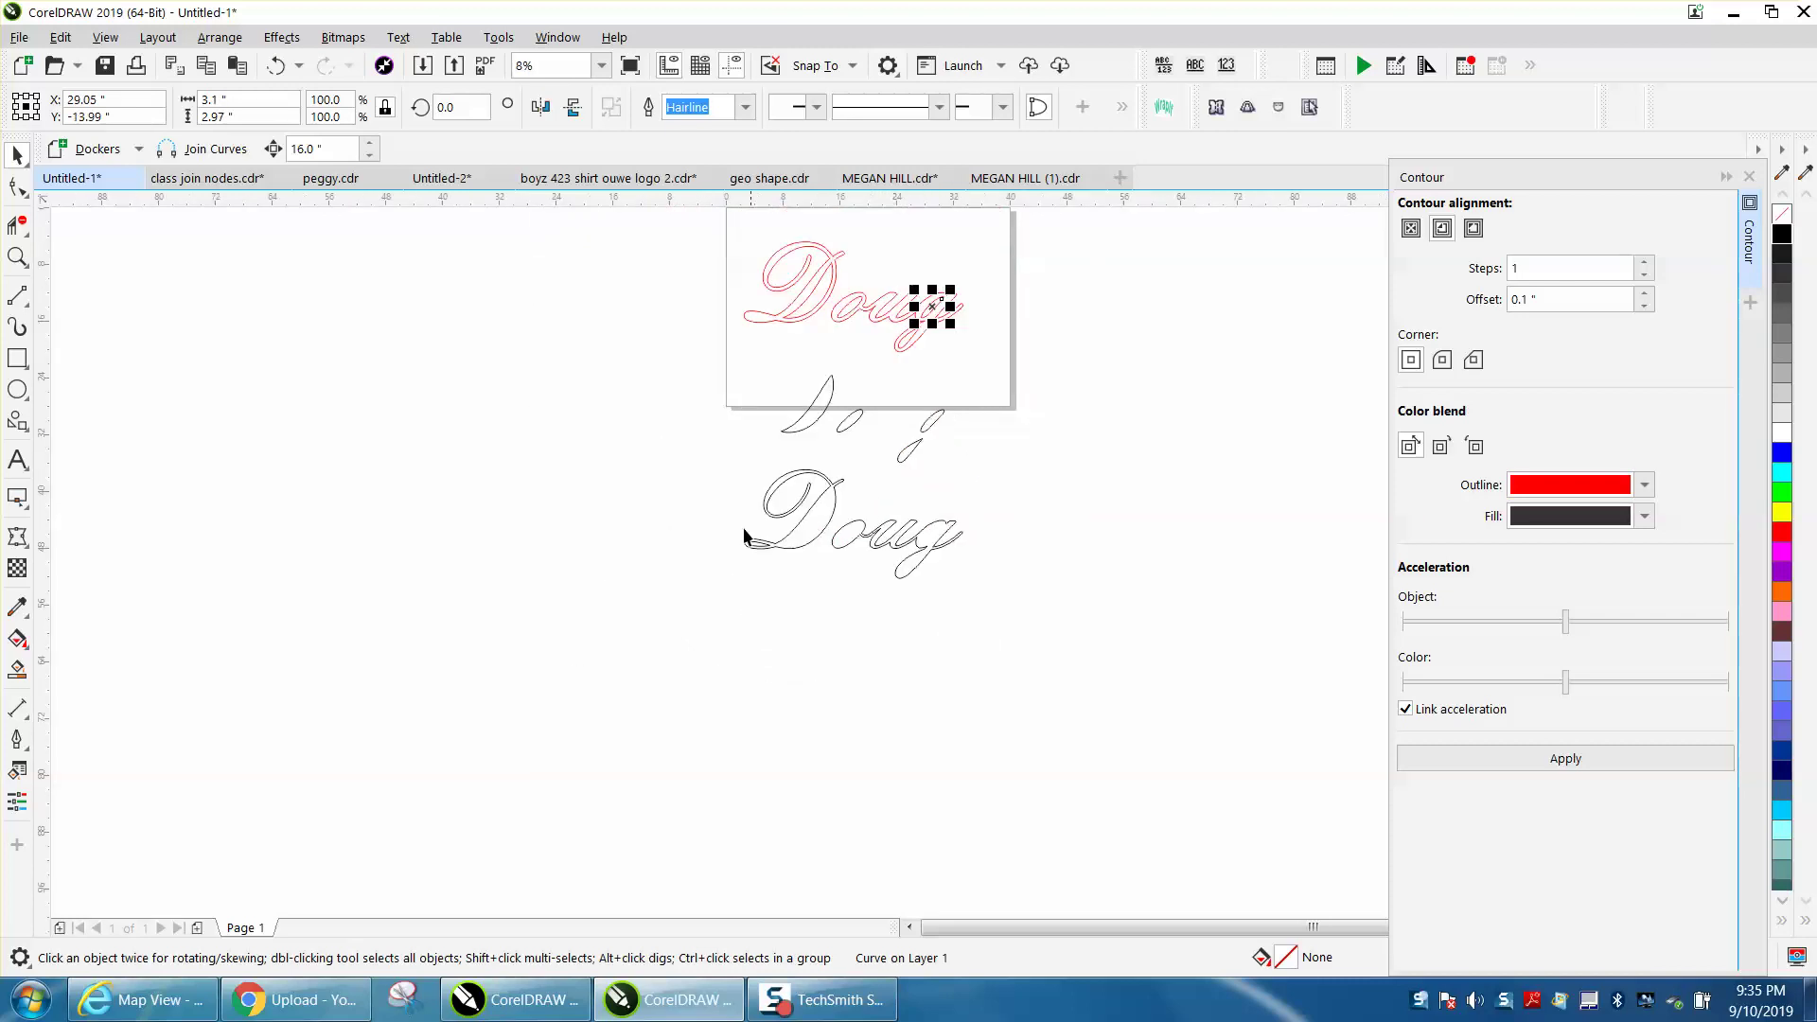
pyautogui.click(770, 458)
pyautogui.click(806, 416)
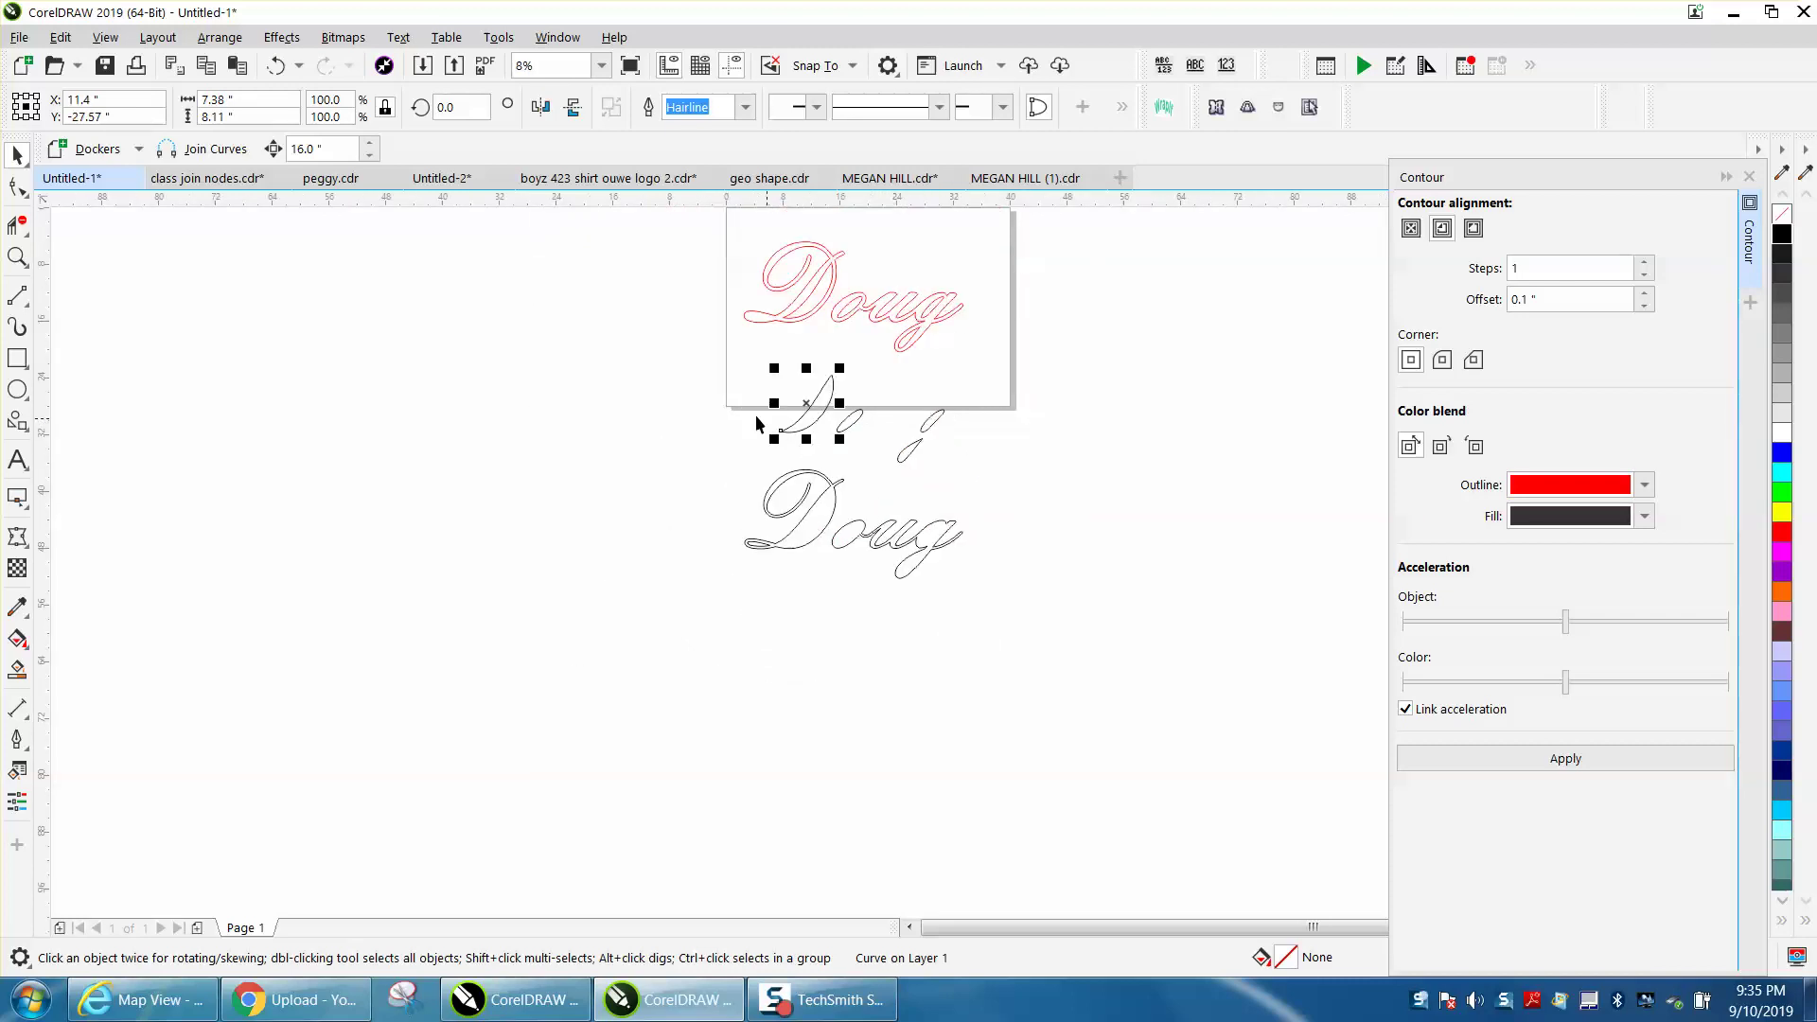
pyautogui.moveTo(721, 363); pyautogui.dragTo(975, 473)
# Nudge the black slivers down, move the black Doug up under the red Doug, and zoom to both
pyautogui.press('Down')
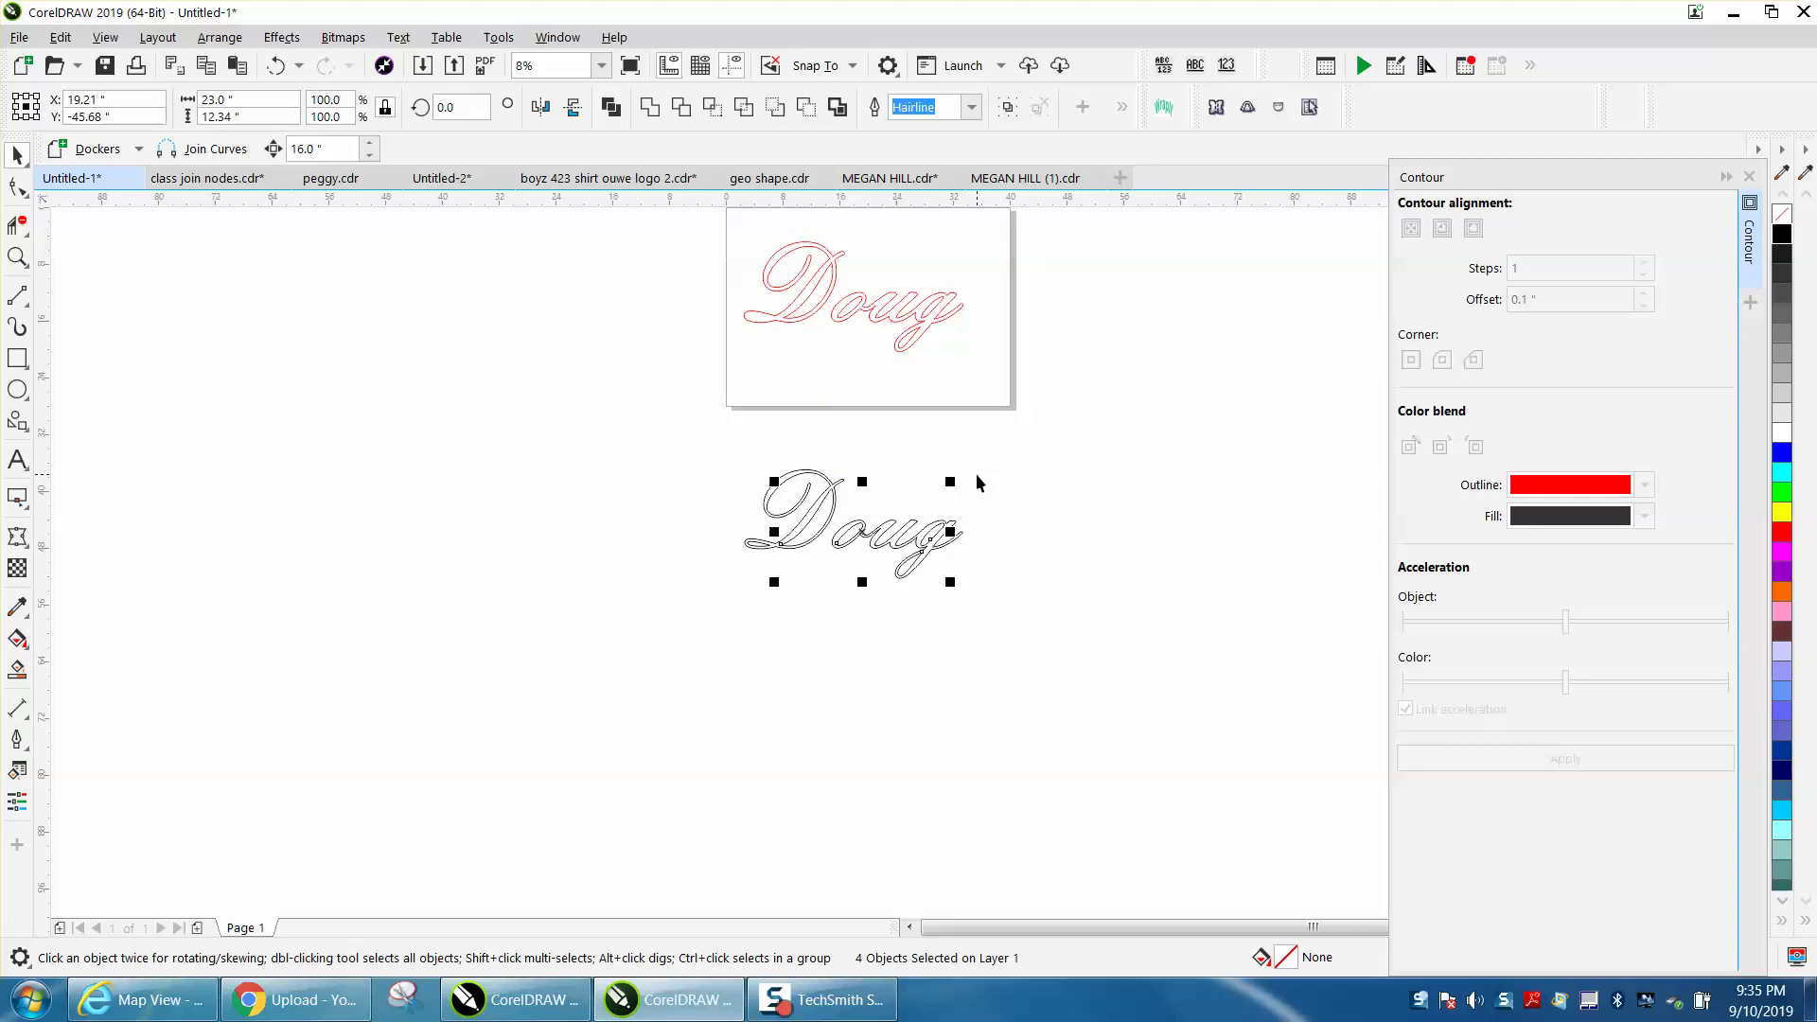
pyautogui.moveTo(729, 457); pyautogui.dragTo(1047, 624)
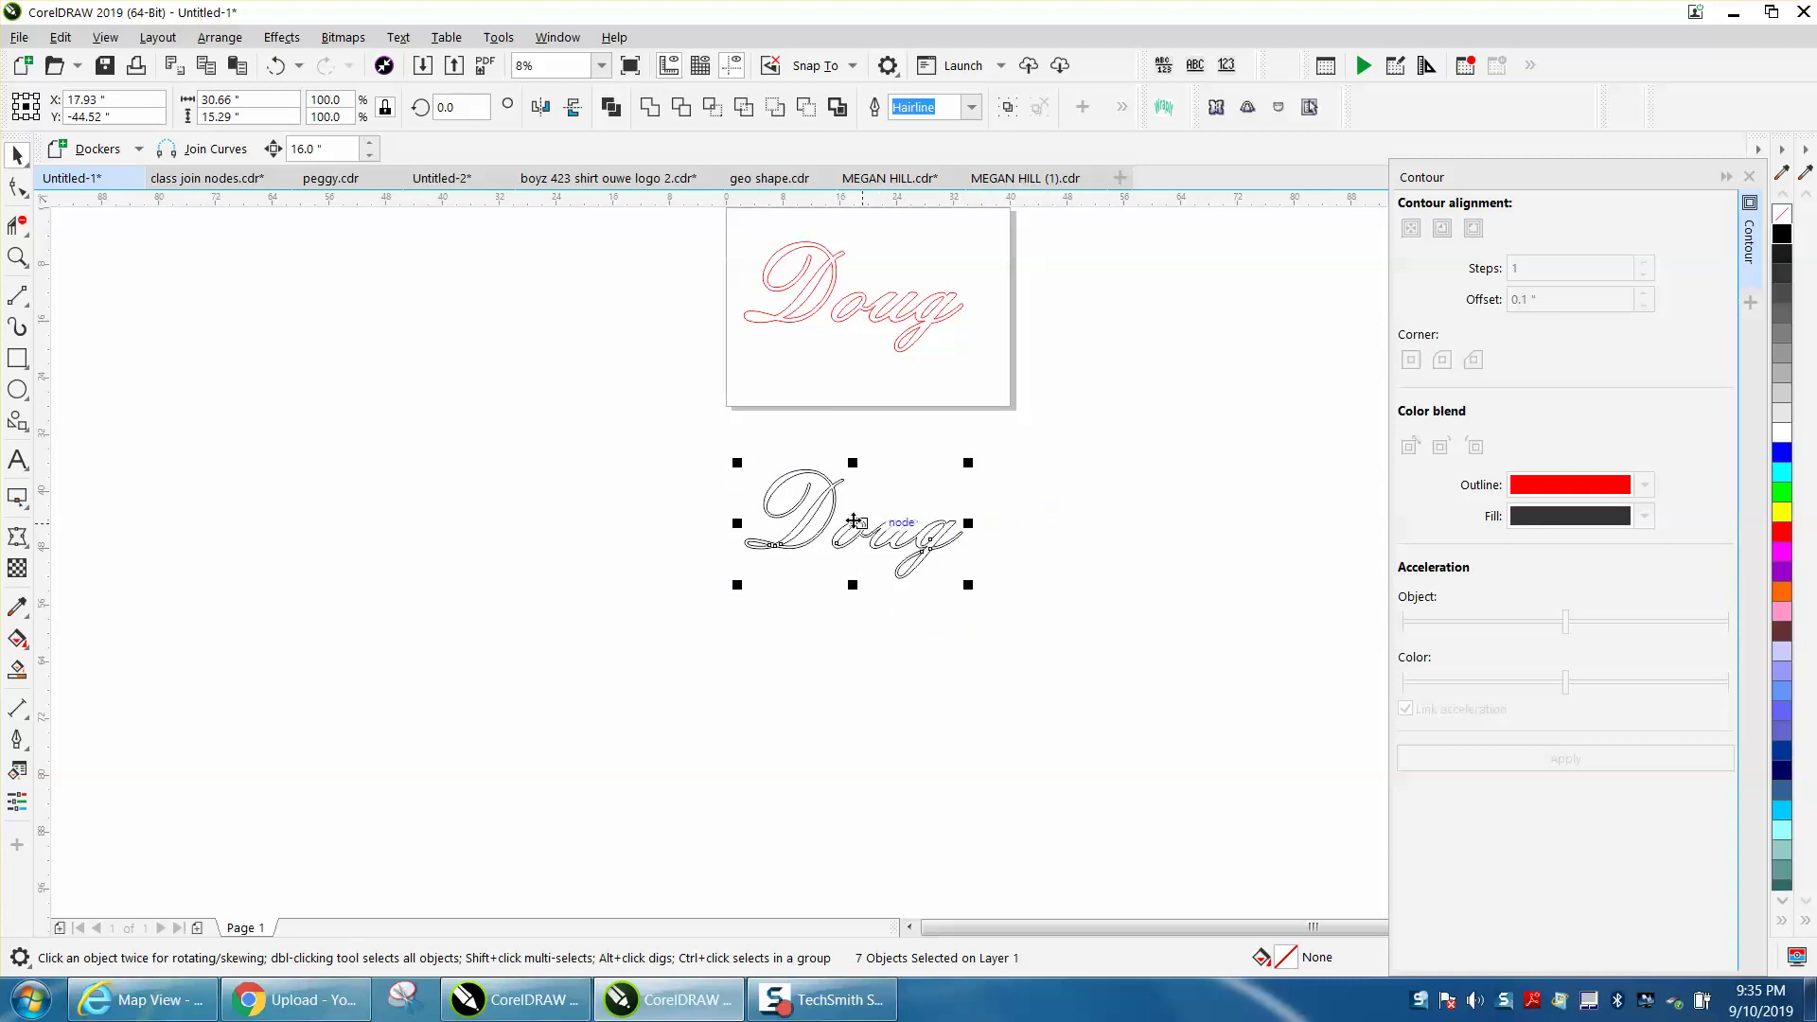
pyautogui.moveTo(853, 528); pyautogui.dragTo(852, 393)
pyautogui.click(17, 256)
pyautogui.moveTo(691, 227); pyautogui.dragTo(1047, 480)
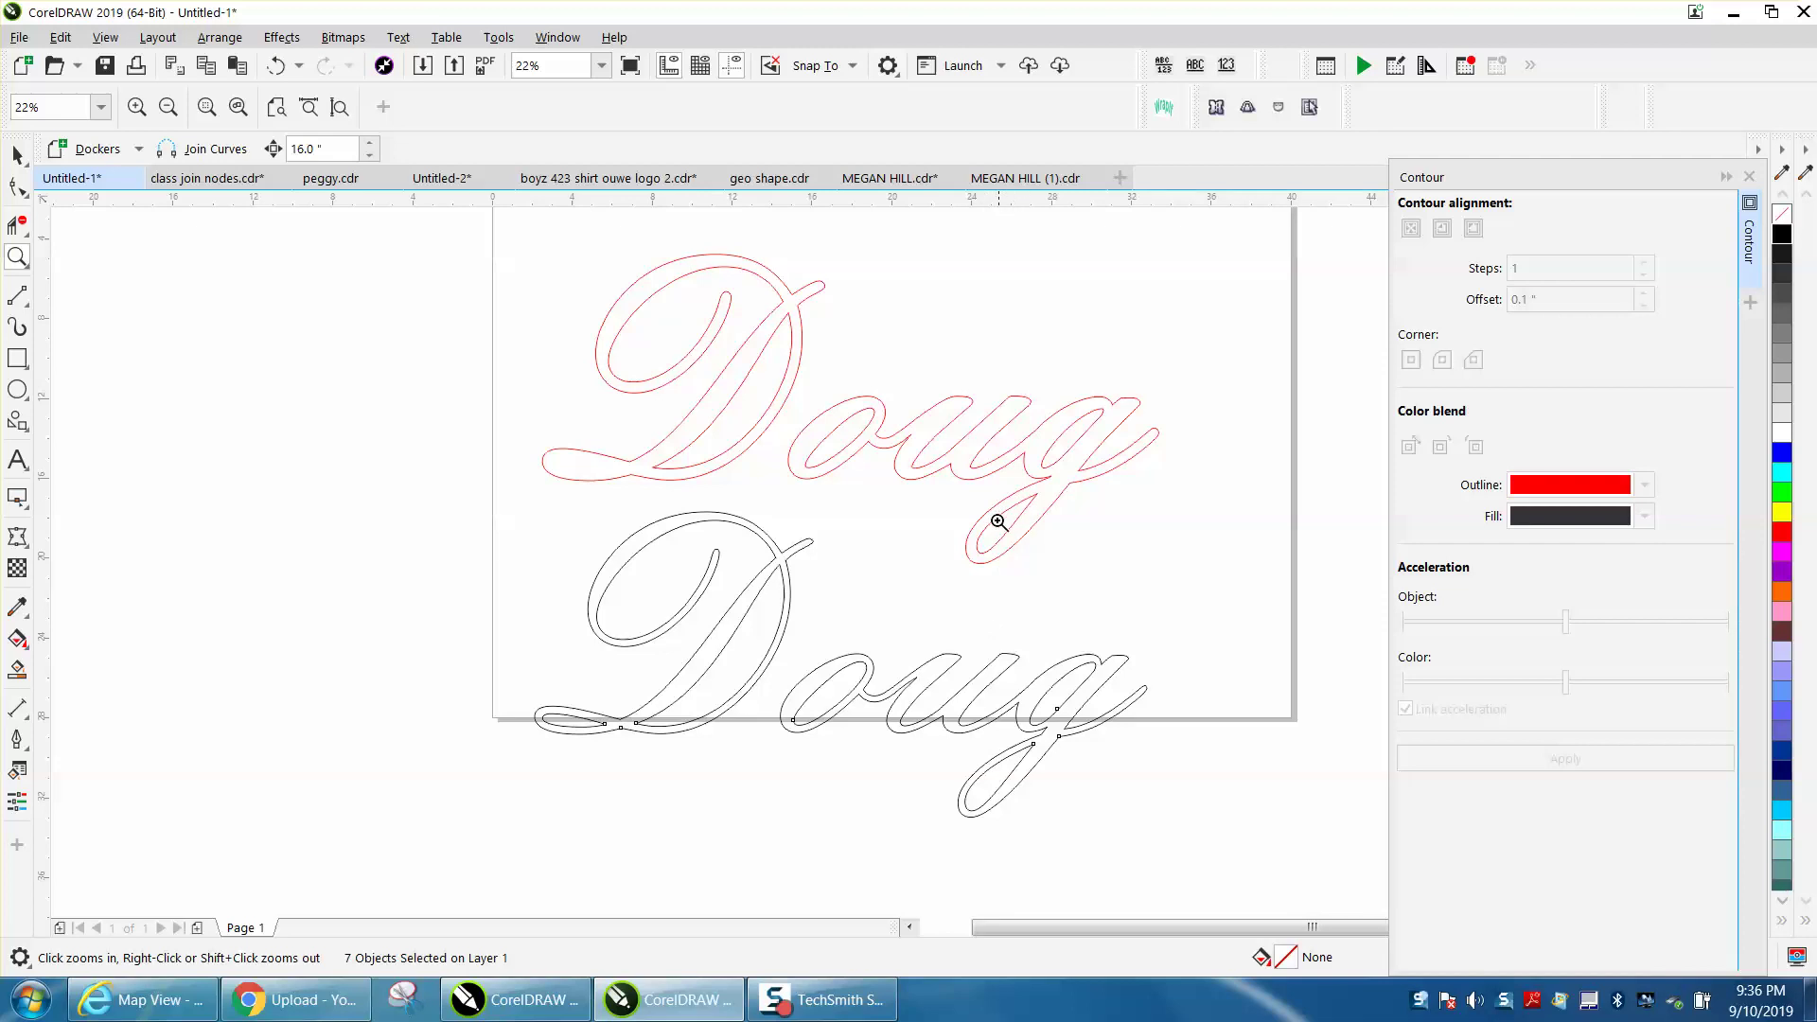
# Set the Smart Fill colour to RGB Black instead of orange and fill the red D
pyautogui.click(17, 154)
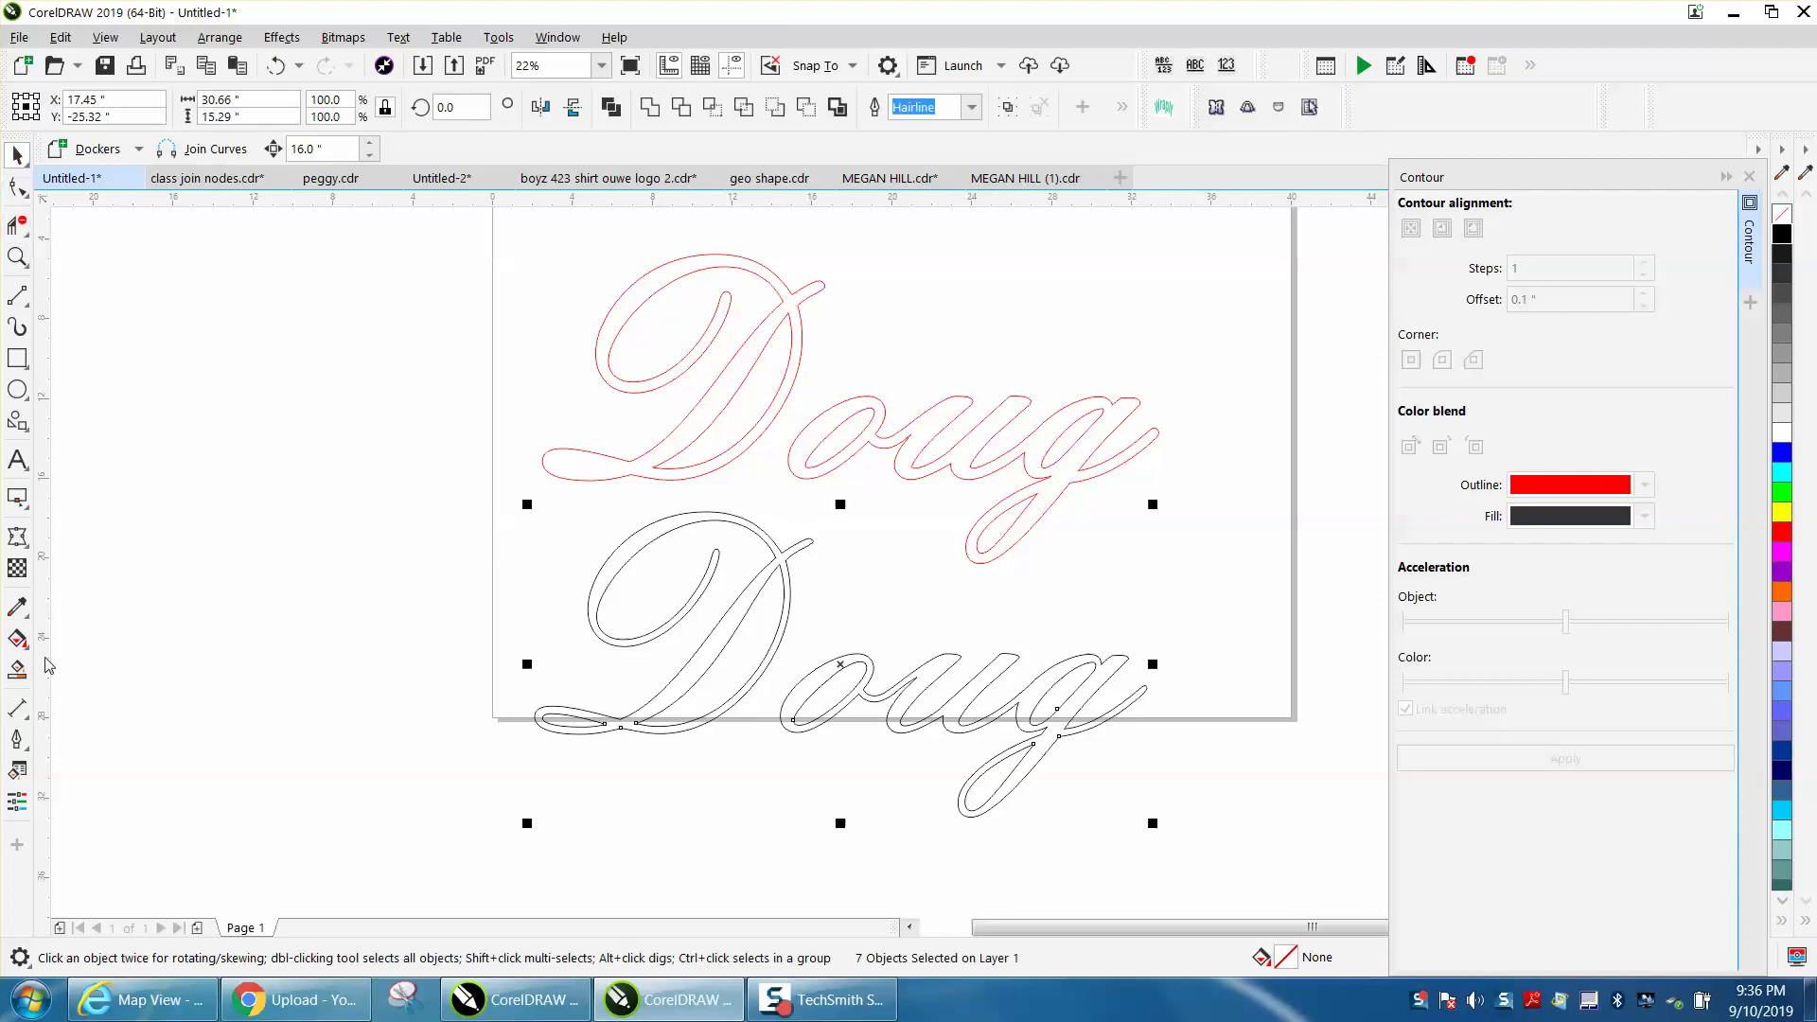
pyautogui.click(17, 669)
pyautogui.click(692, 424)
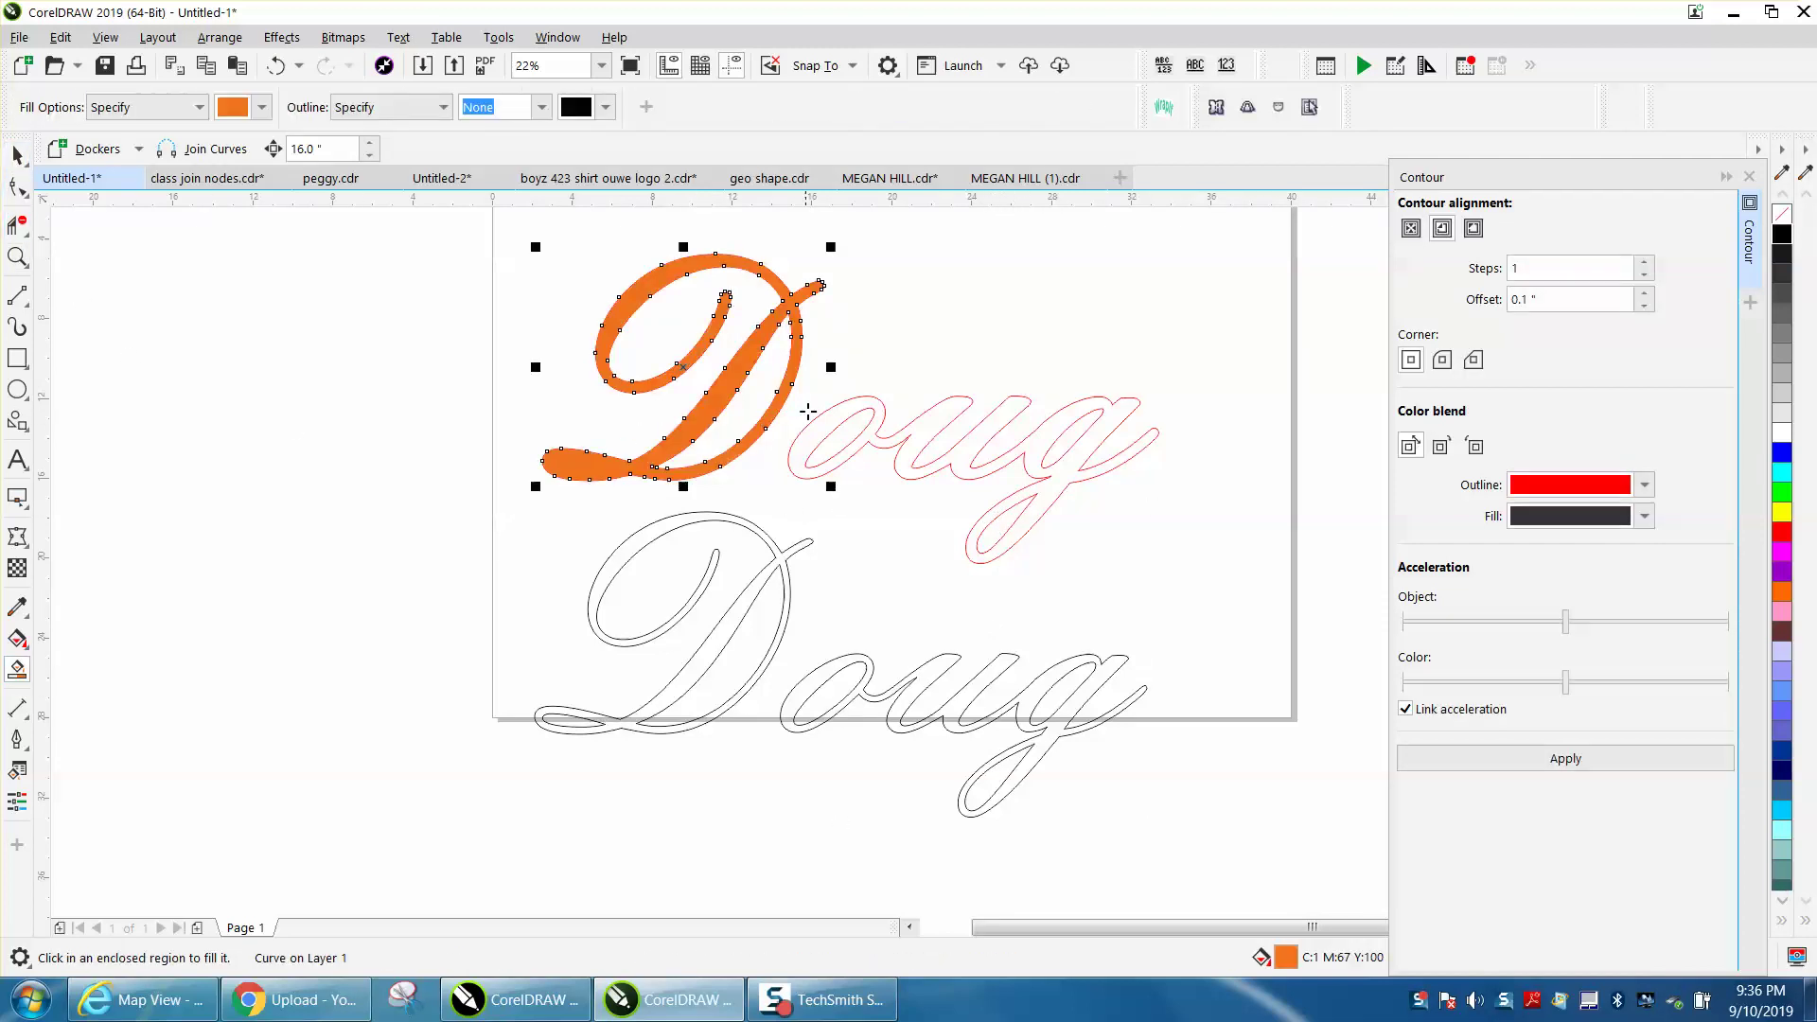
pyautogui.click(274, 66)
pyautogui.click(262, 108)
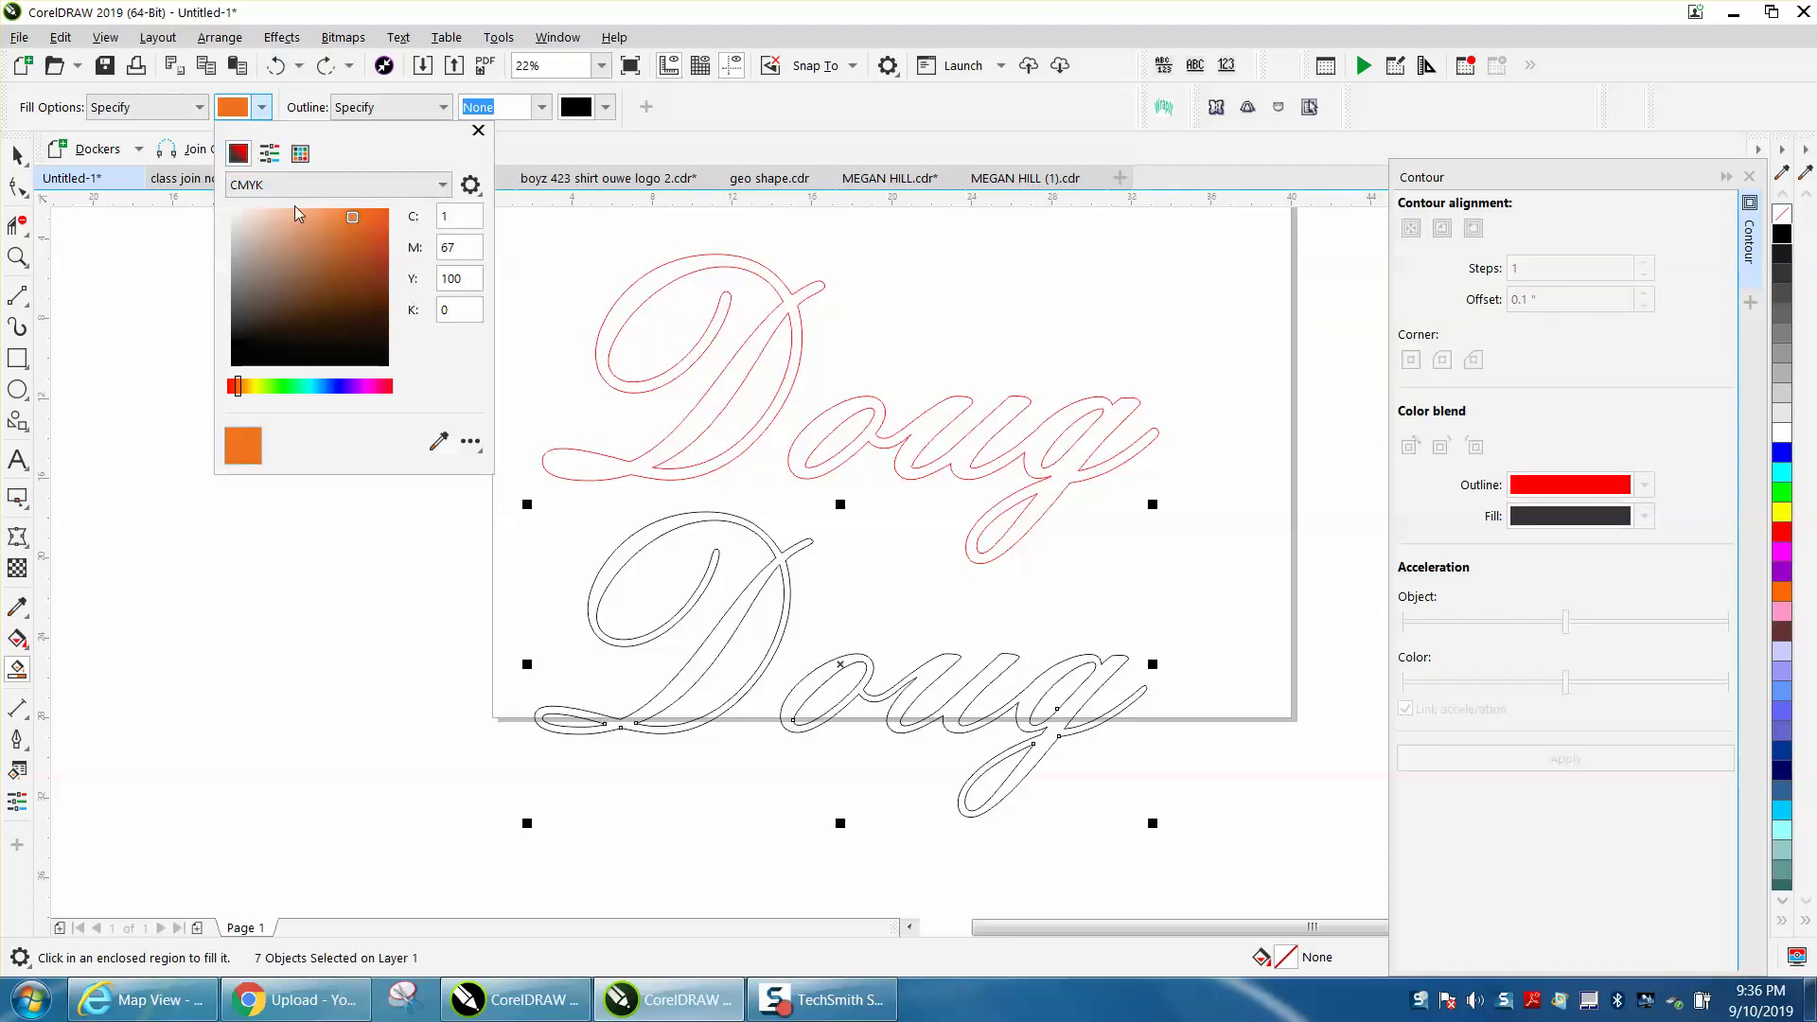
pyautogui.click(443, 186)
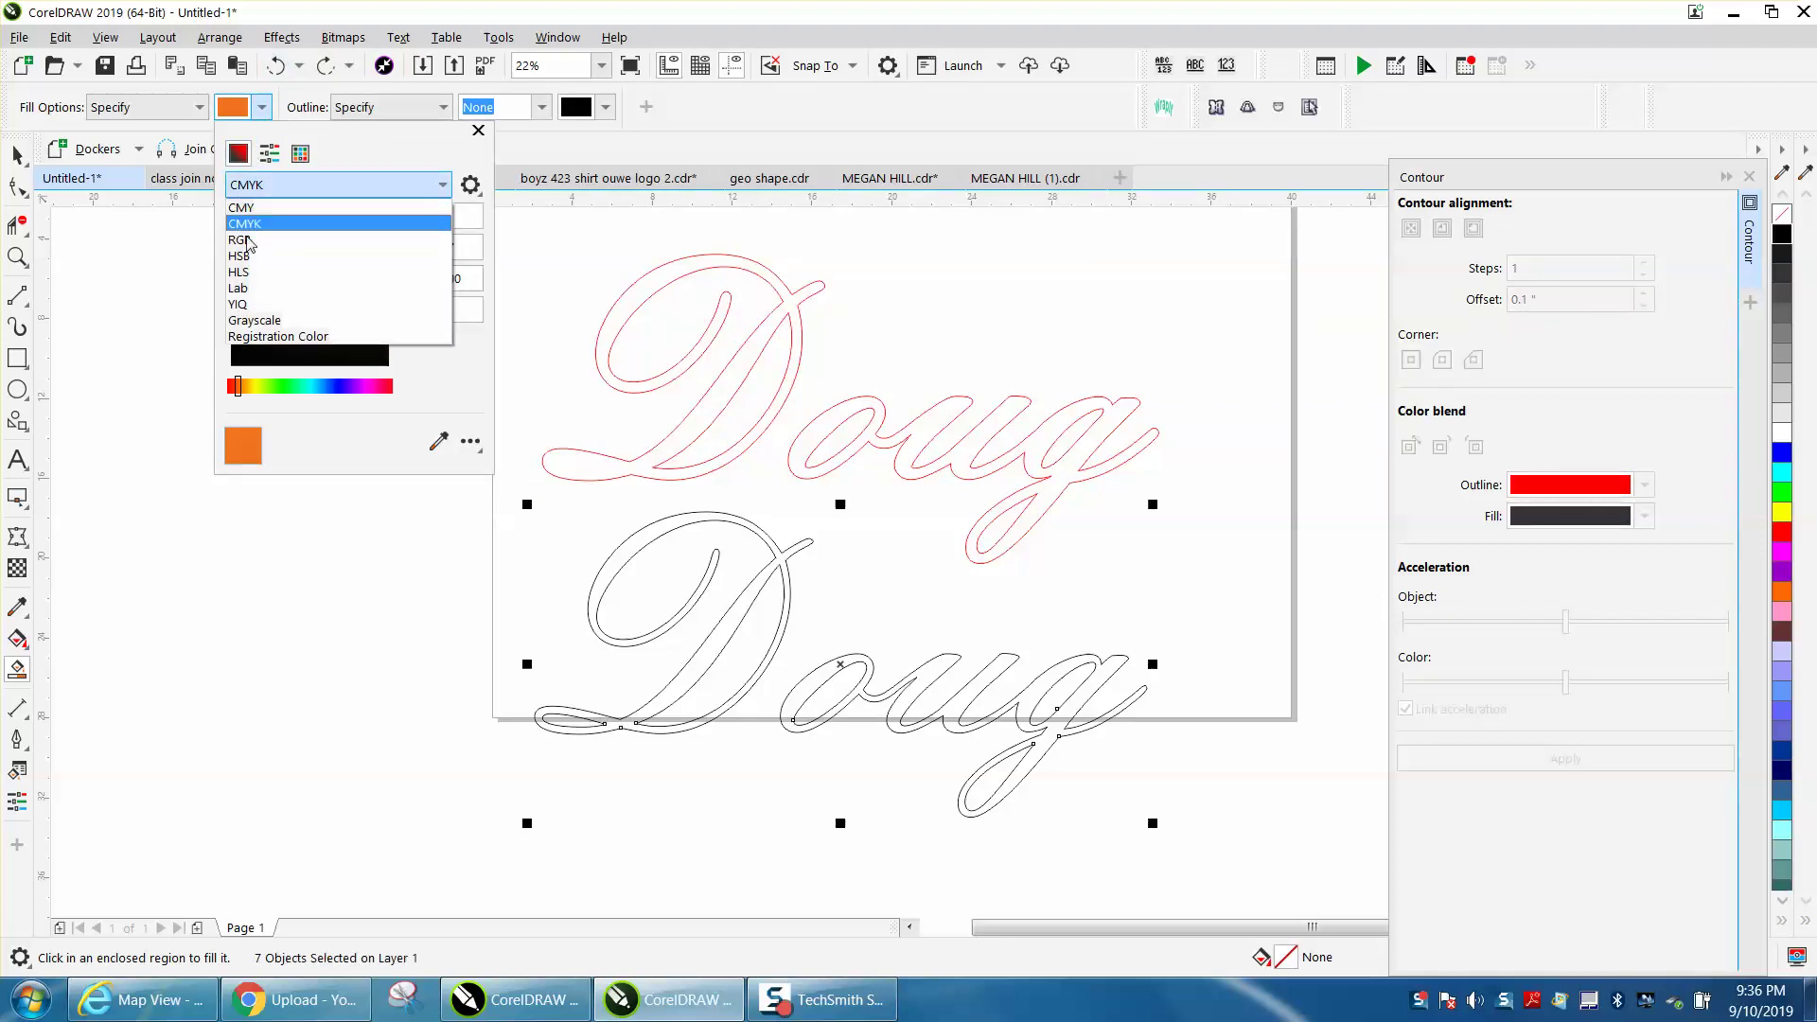
pyautogui.click(239, 241)
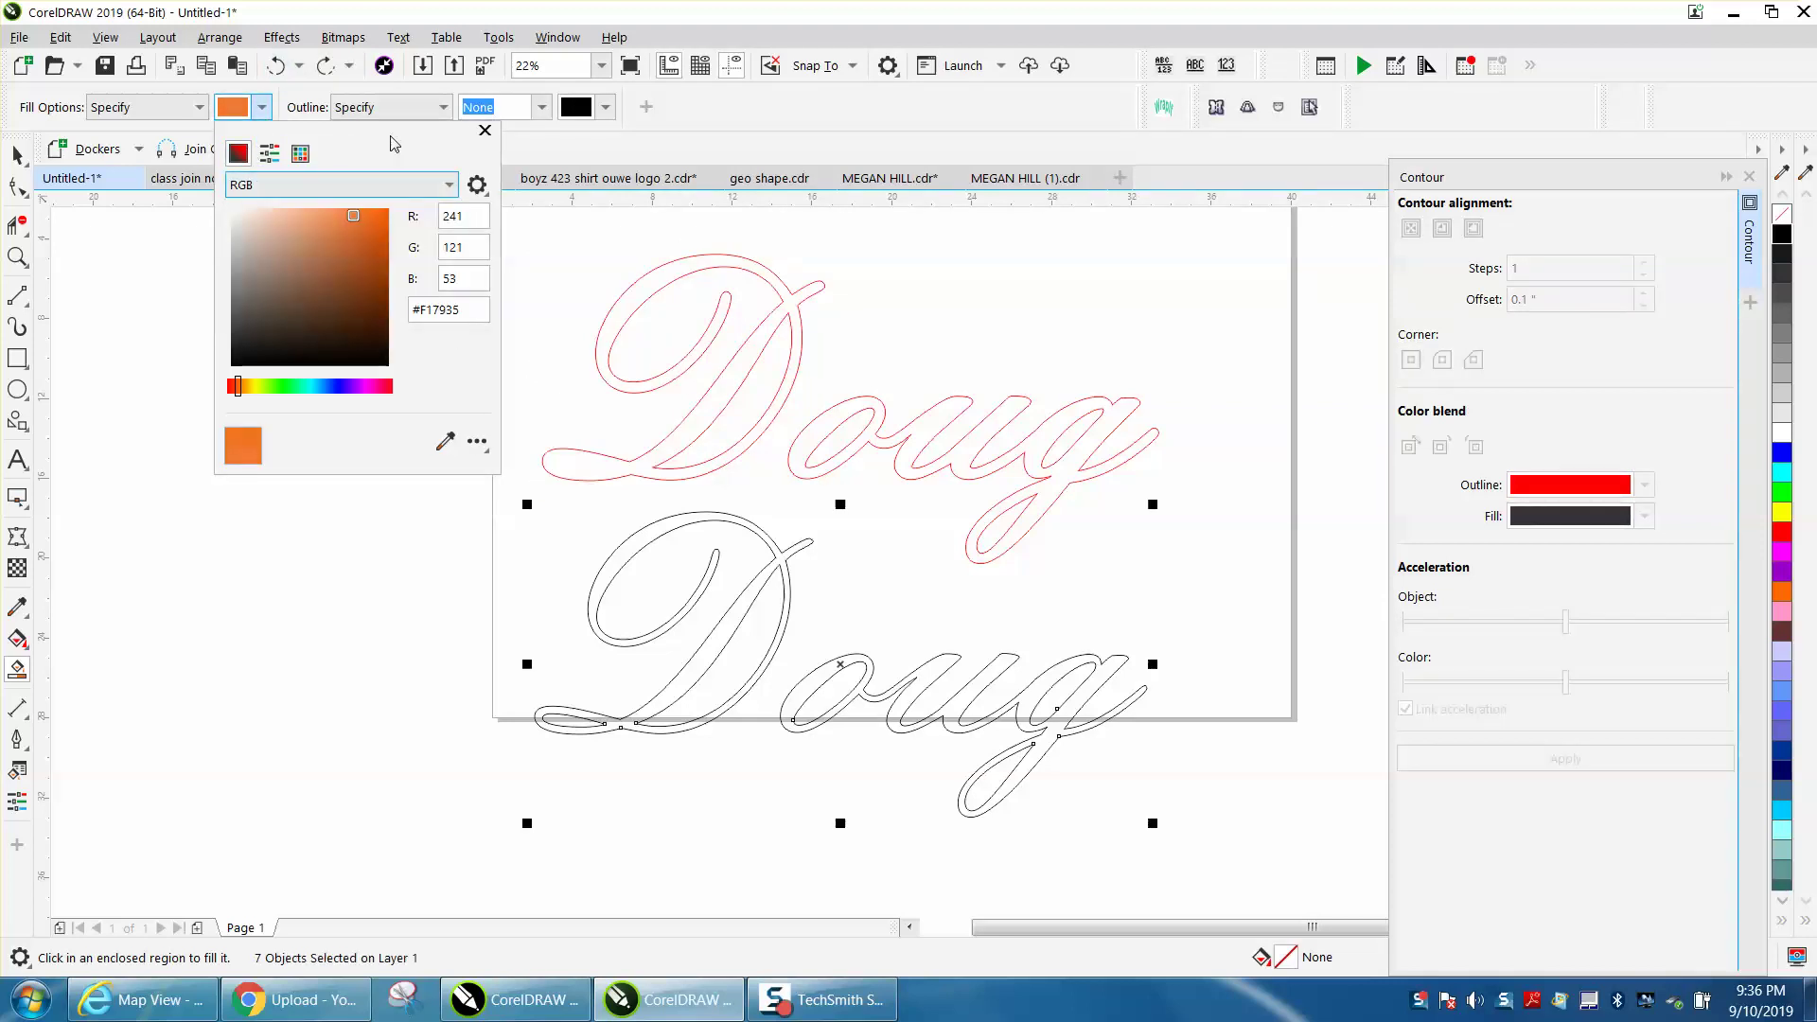
pyautogui.click(301, 154)
pyautogui.click(480, 213)
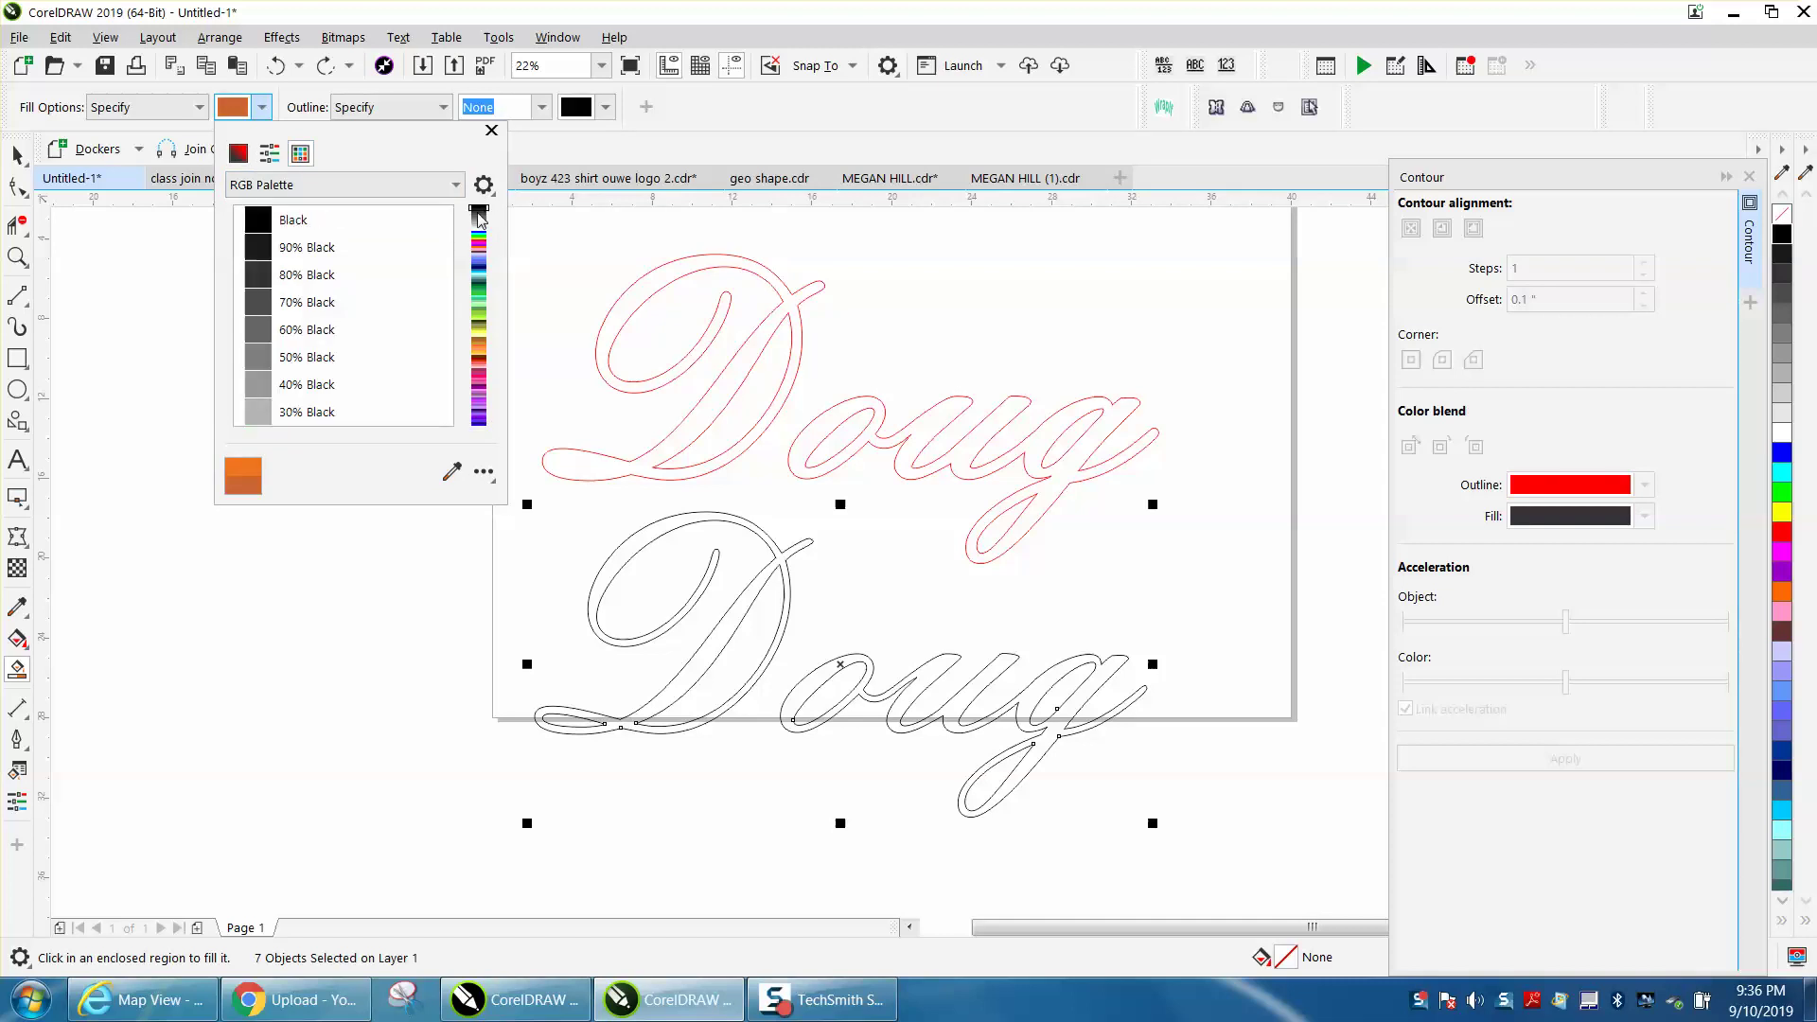
pyautogui.click(339, 221)
pyautogui.click(662, 273)
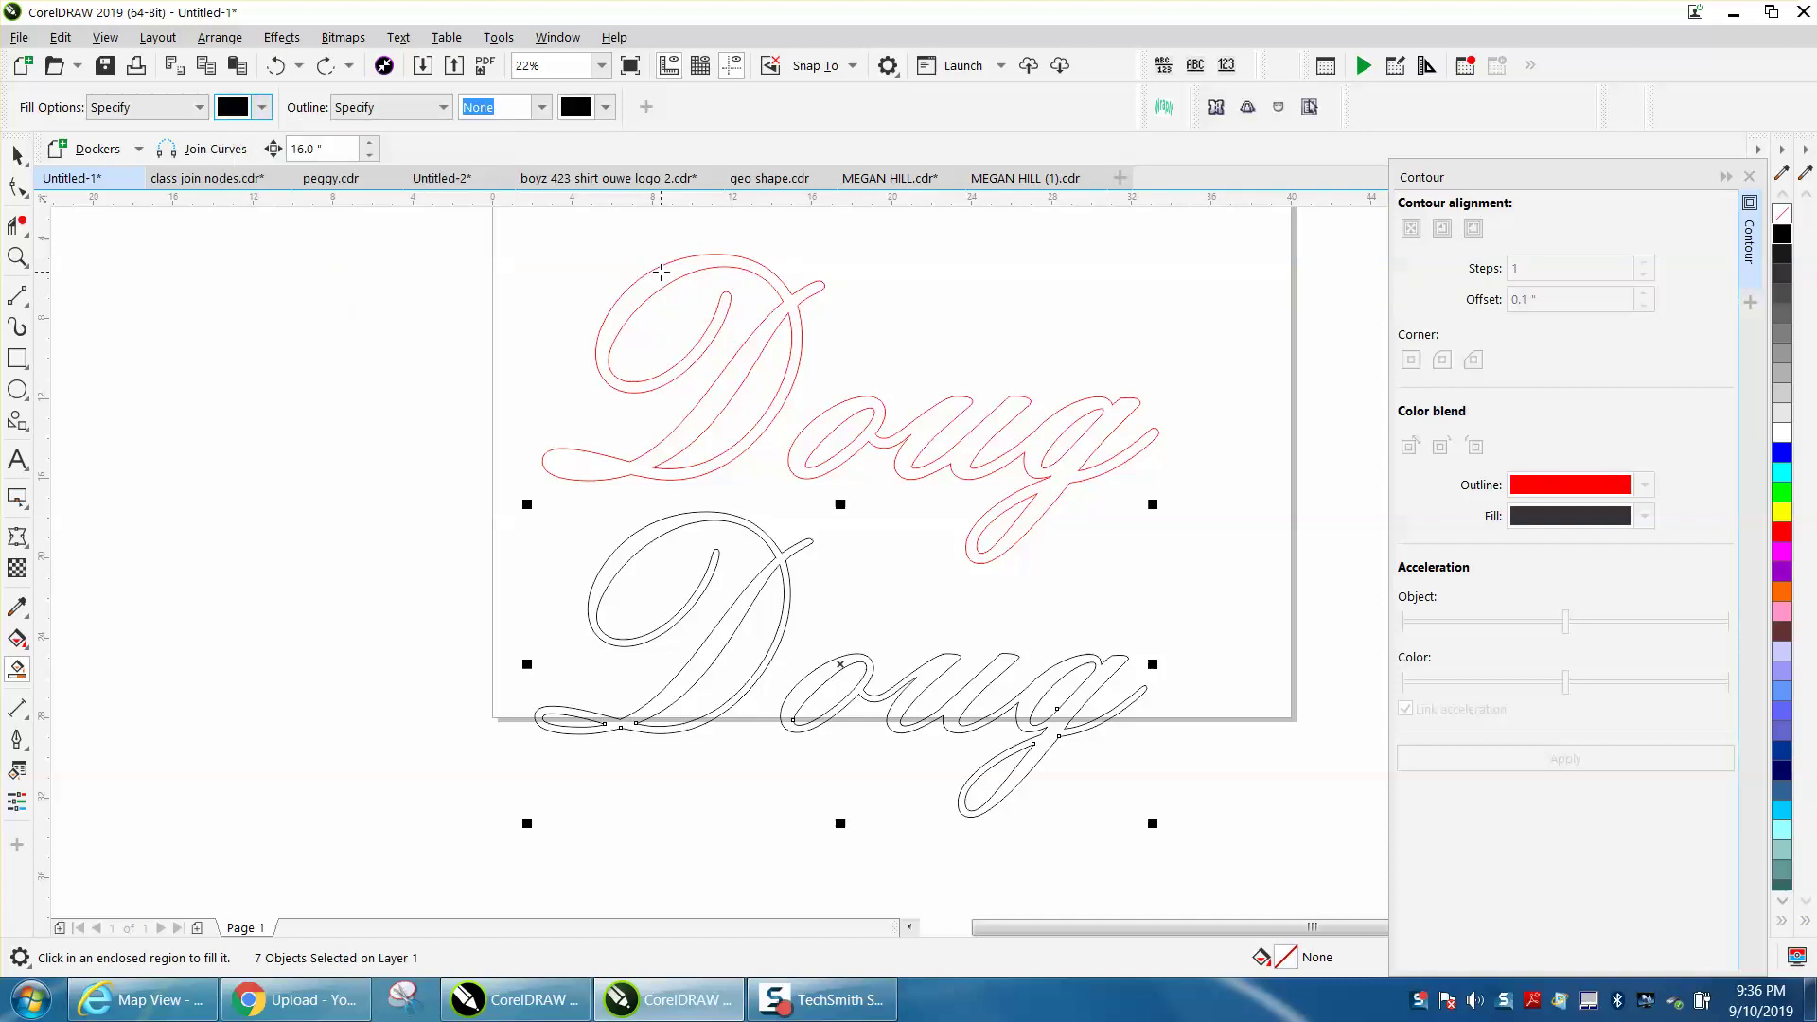
pyautogui.click(678, 276)
# Fill the red oug and the lower D and oug solid black
pyautogui.click(844, 414)
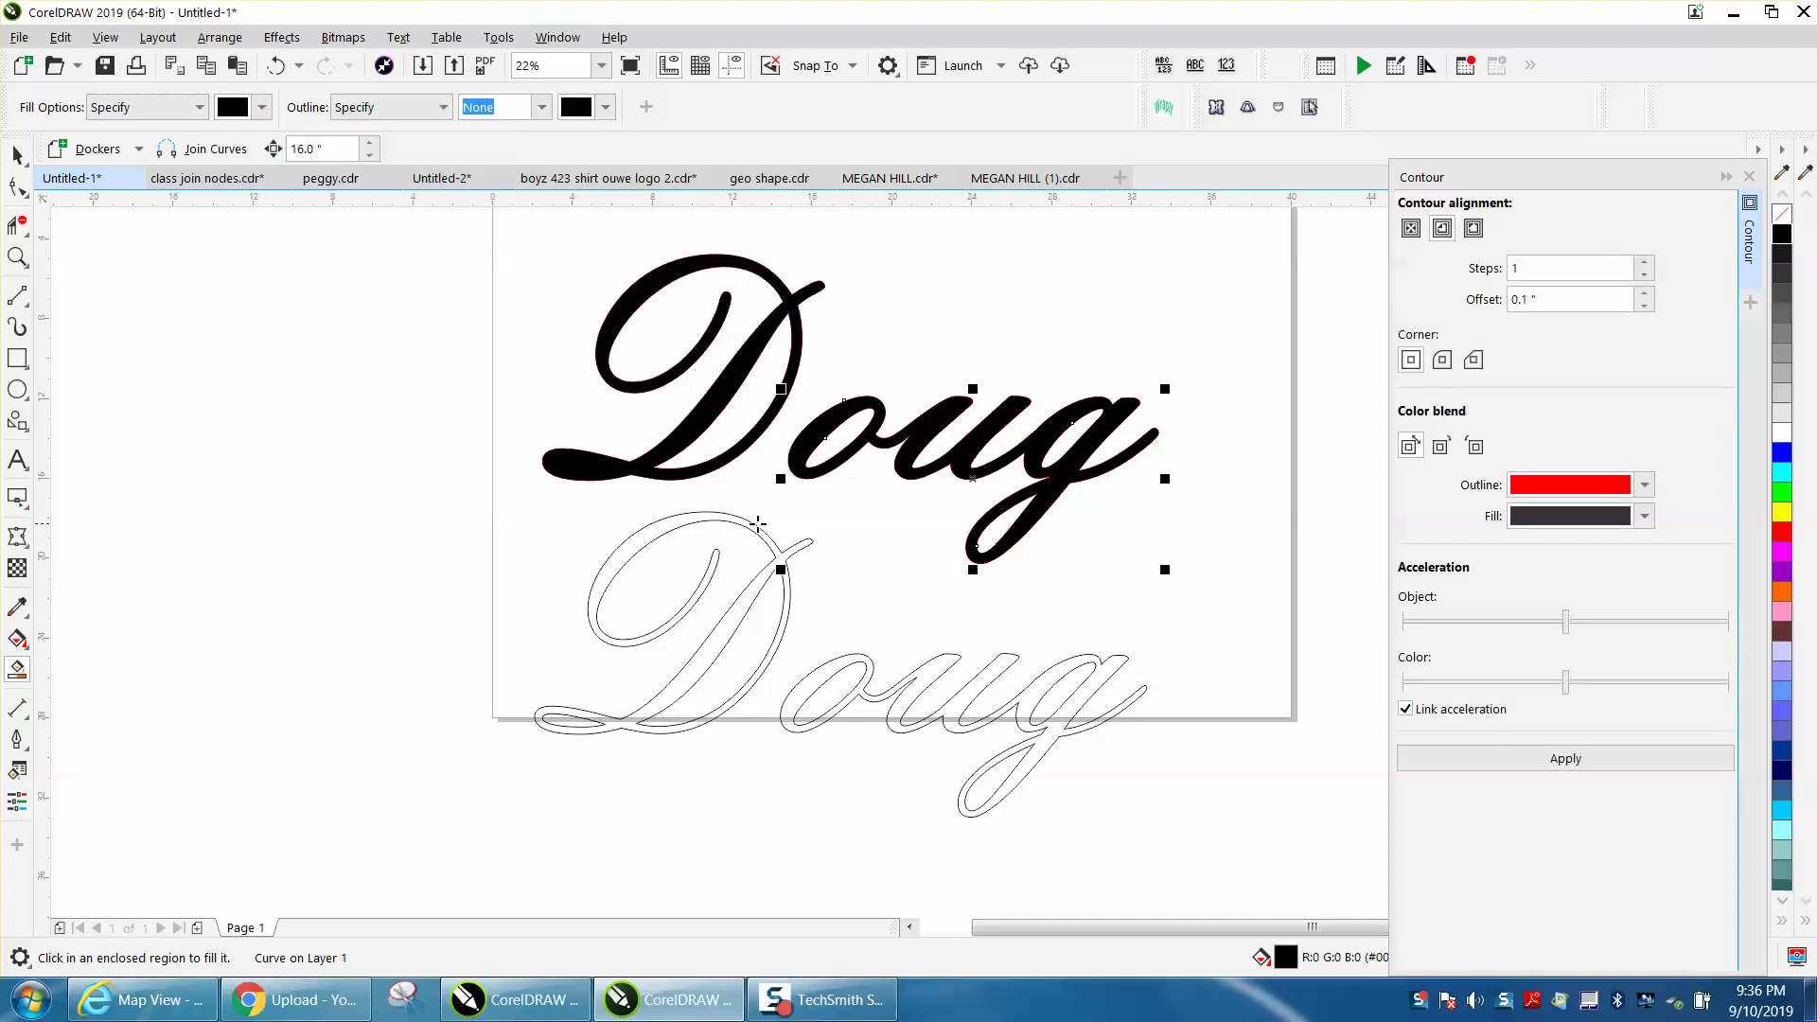
pyautogui.click(700, 516)
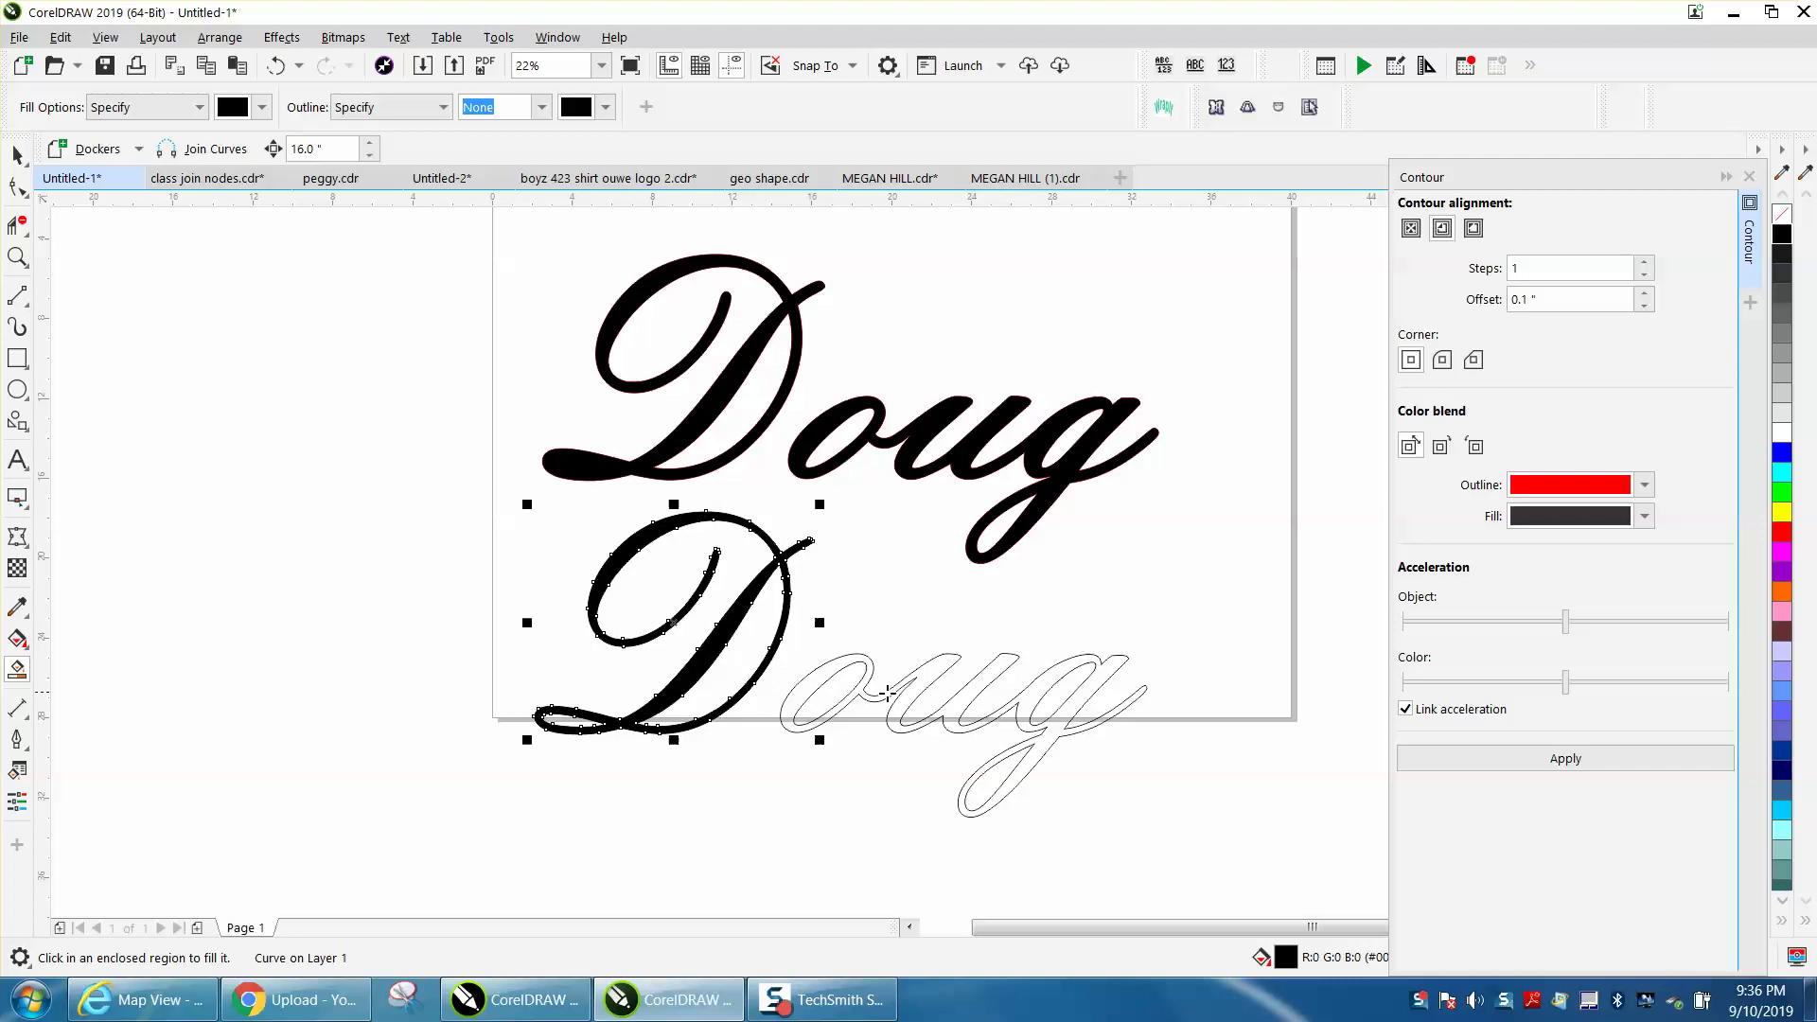
pyautogui.click(836, 673)
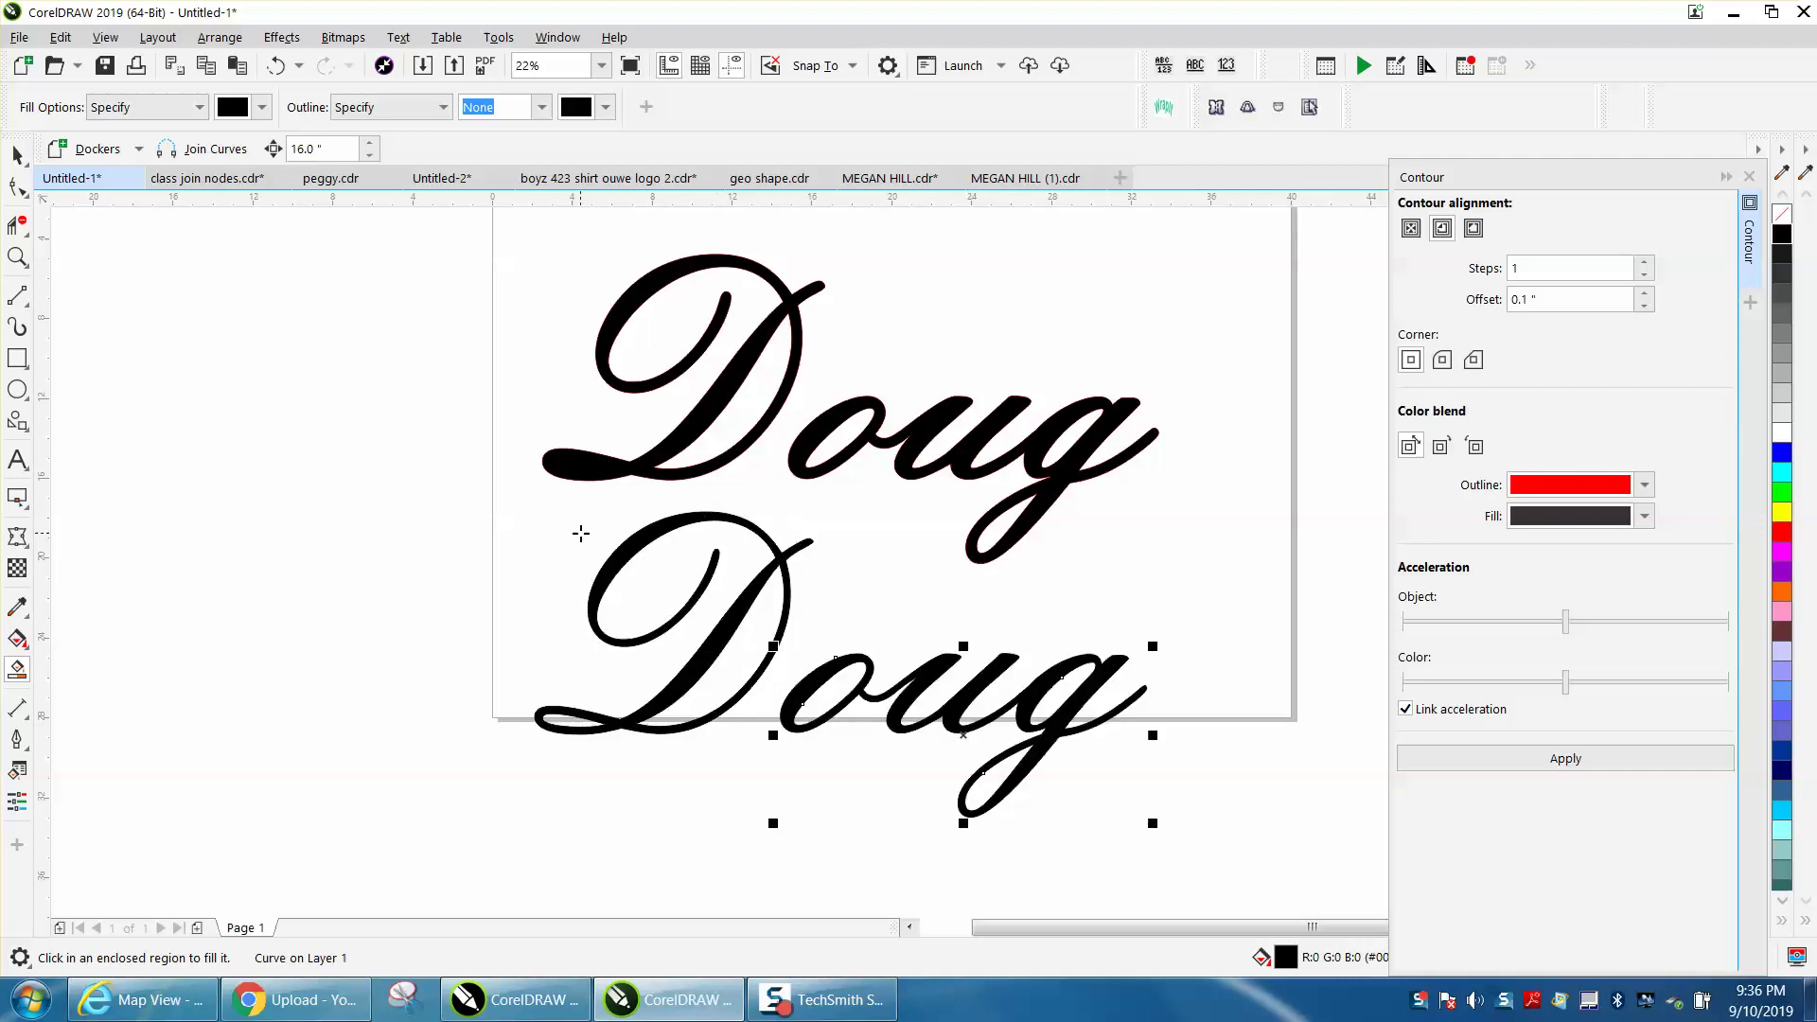